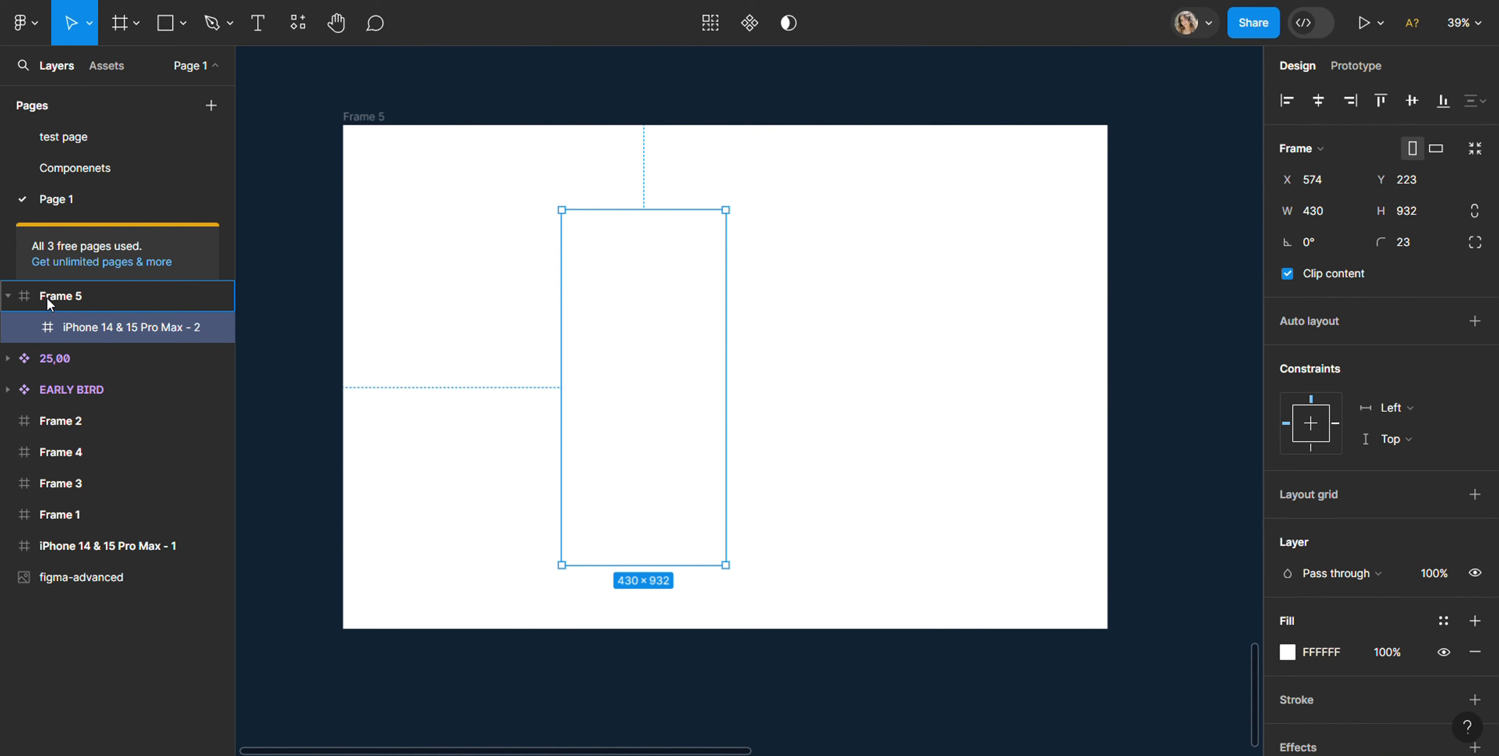
# Step: Add a black 1 px inside stroke to the iPhone 14 & 15 Pro Max - 2 frame
pyautogui.click(555, 263)
pyautogui.click(634, 327)
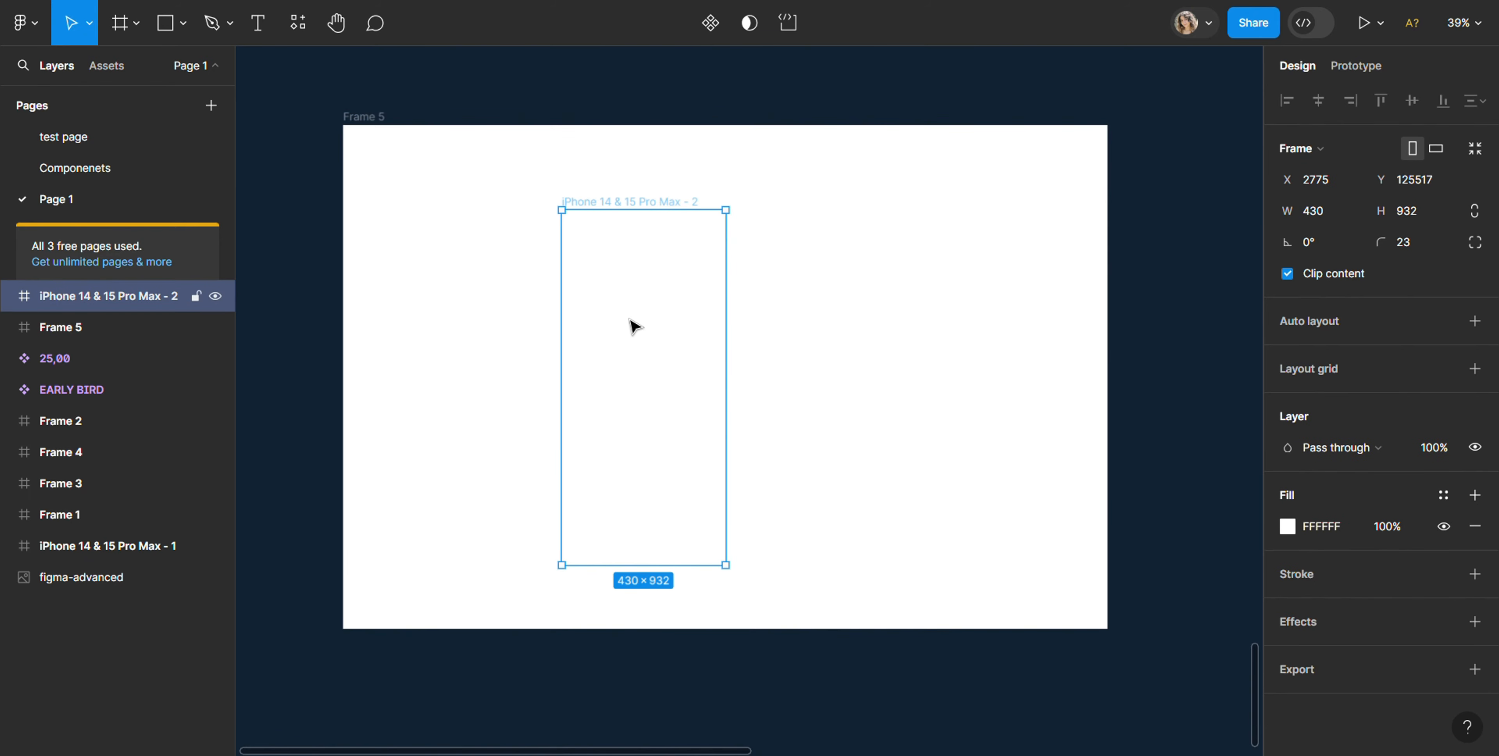
pyautogui.click(1302, 561)
# Step: Select Frame 5 and search the Unsplash plugin for "gradient" images
pyautogui.click(398, 357)
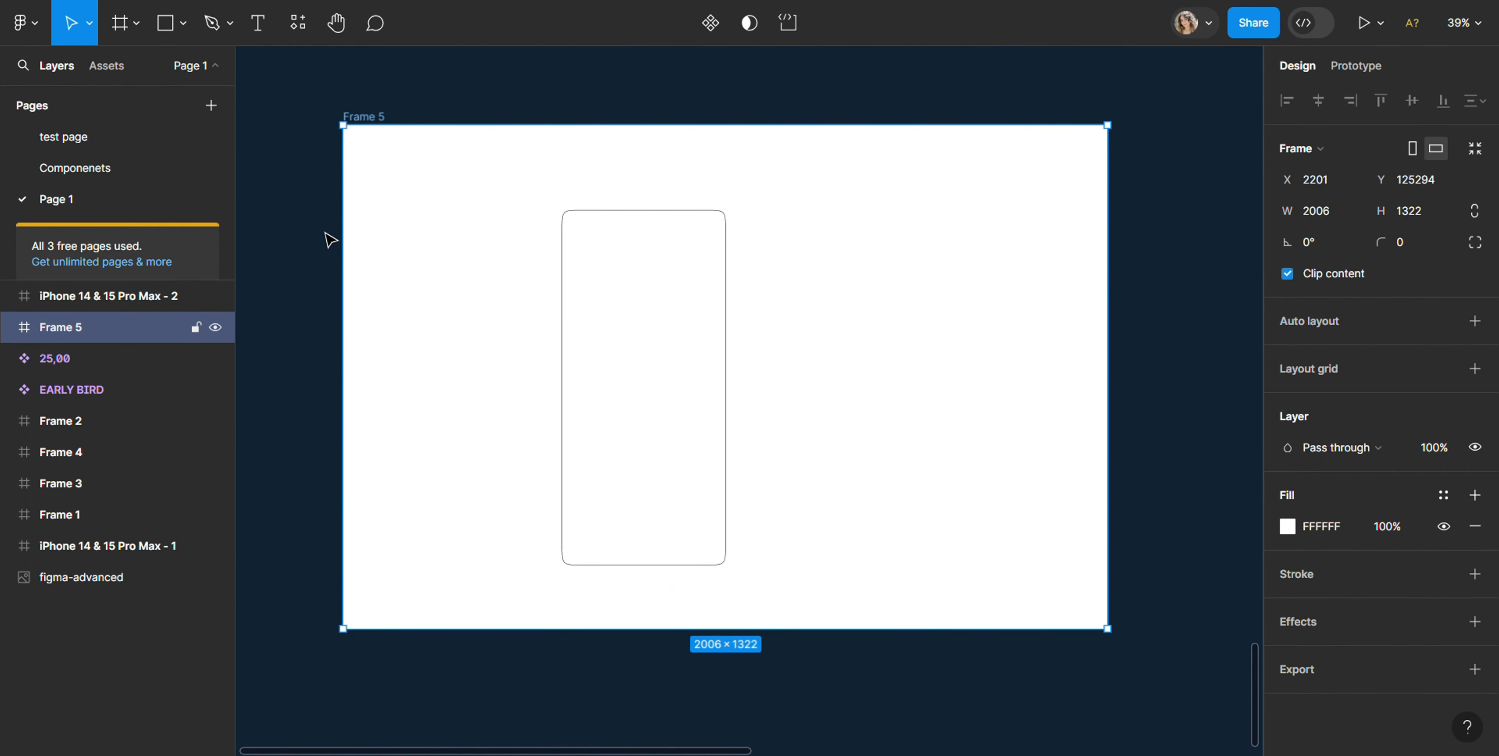
pyautogui.click(294, 29)
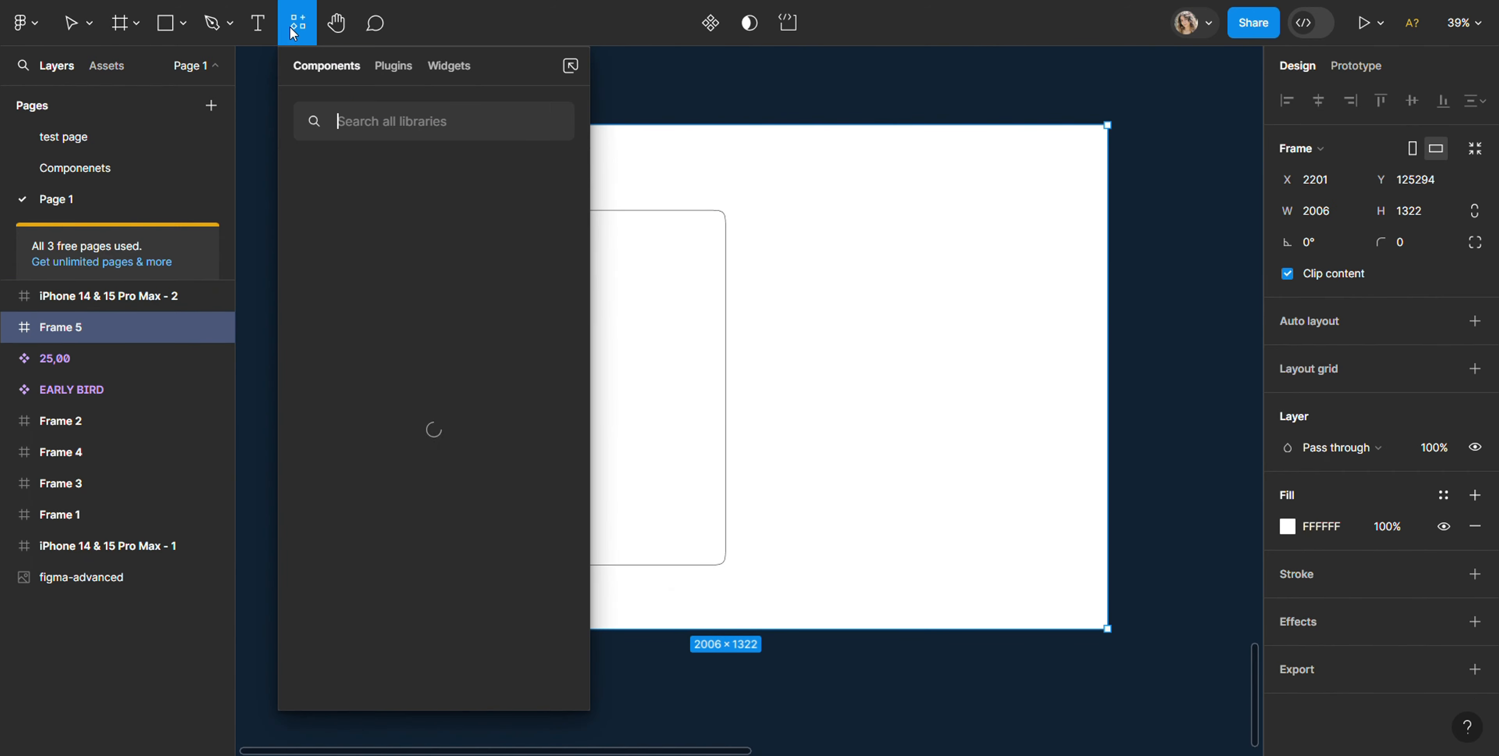
pyautogui.click(394, 65)
pyautogui.click(371, 252)
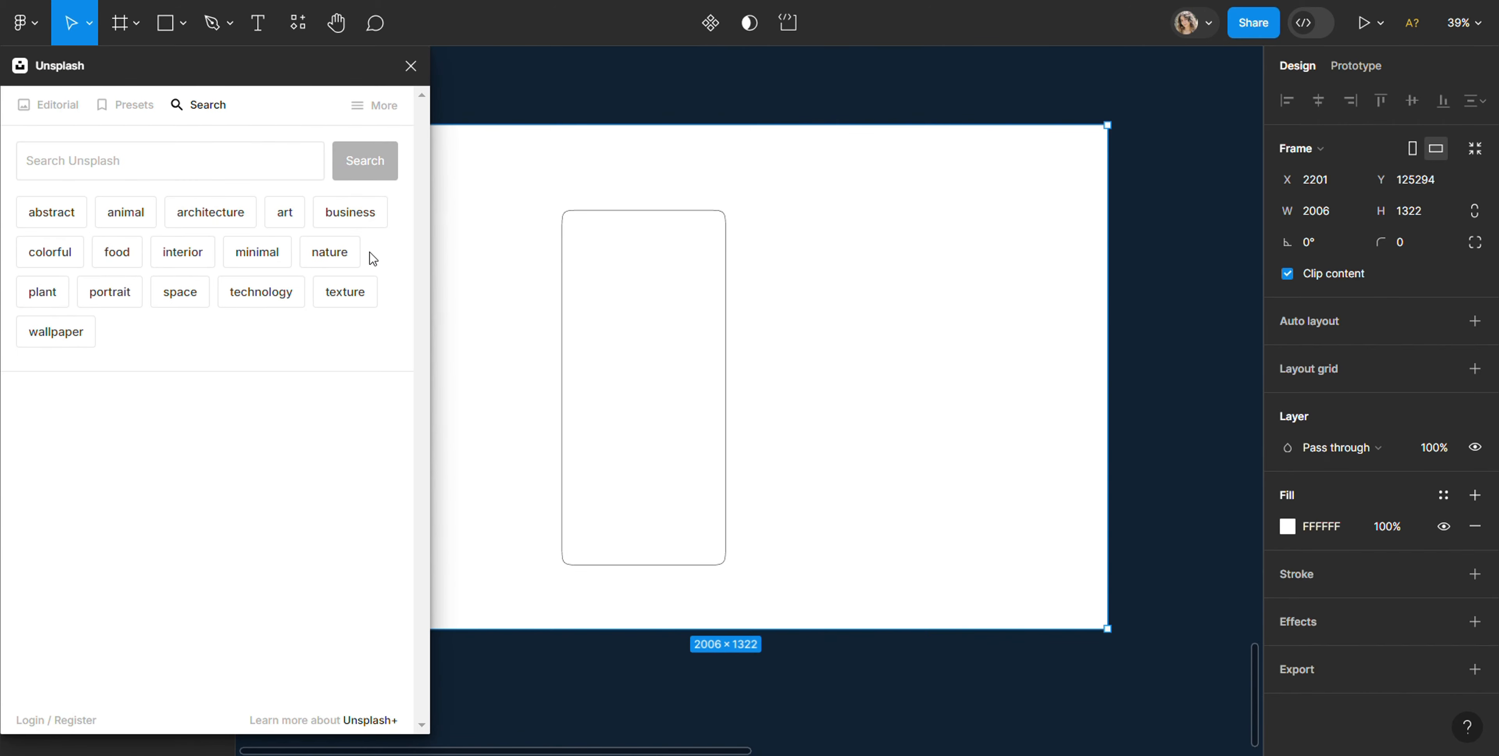
pyautogui.click(200, 166)
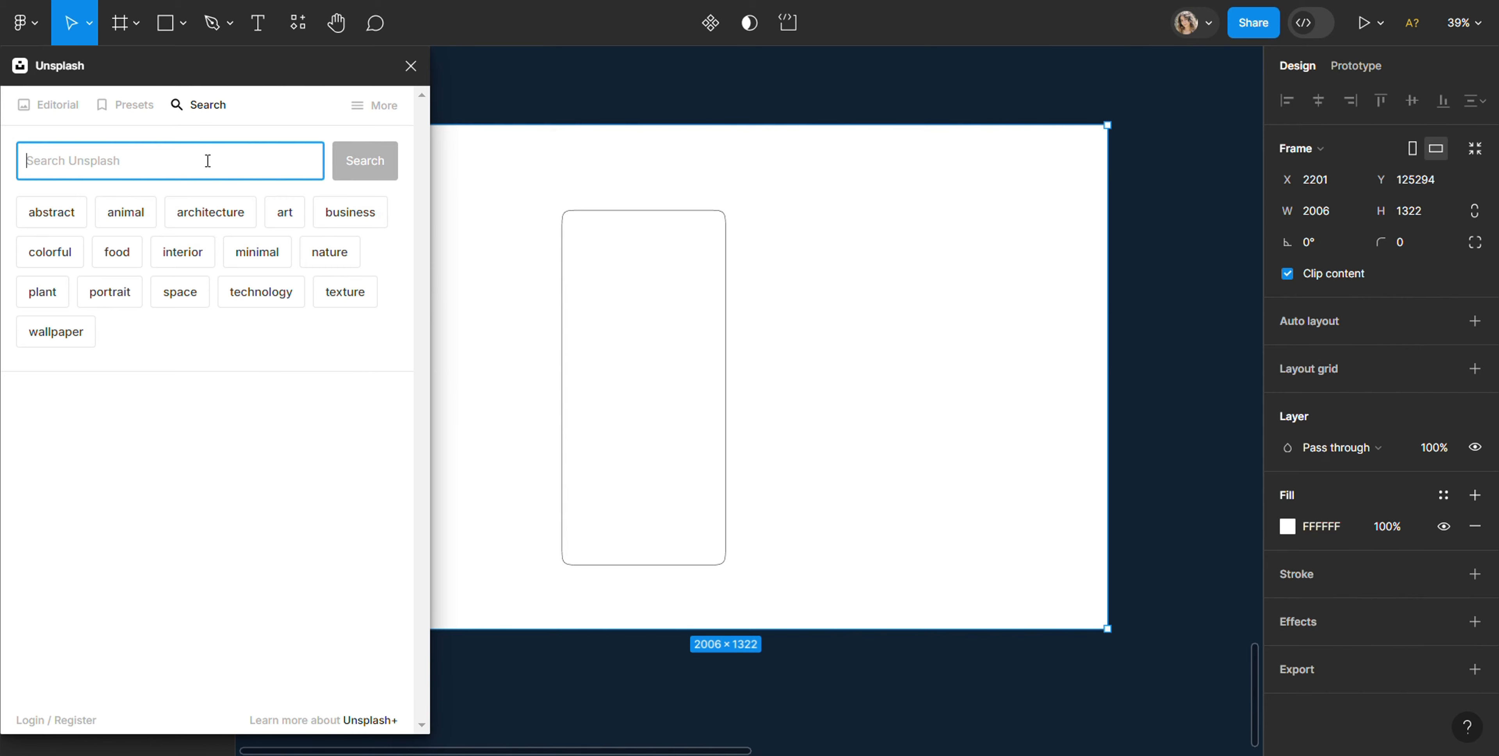
pyautogui.write('gra')
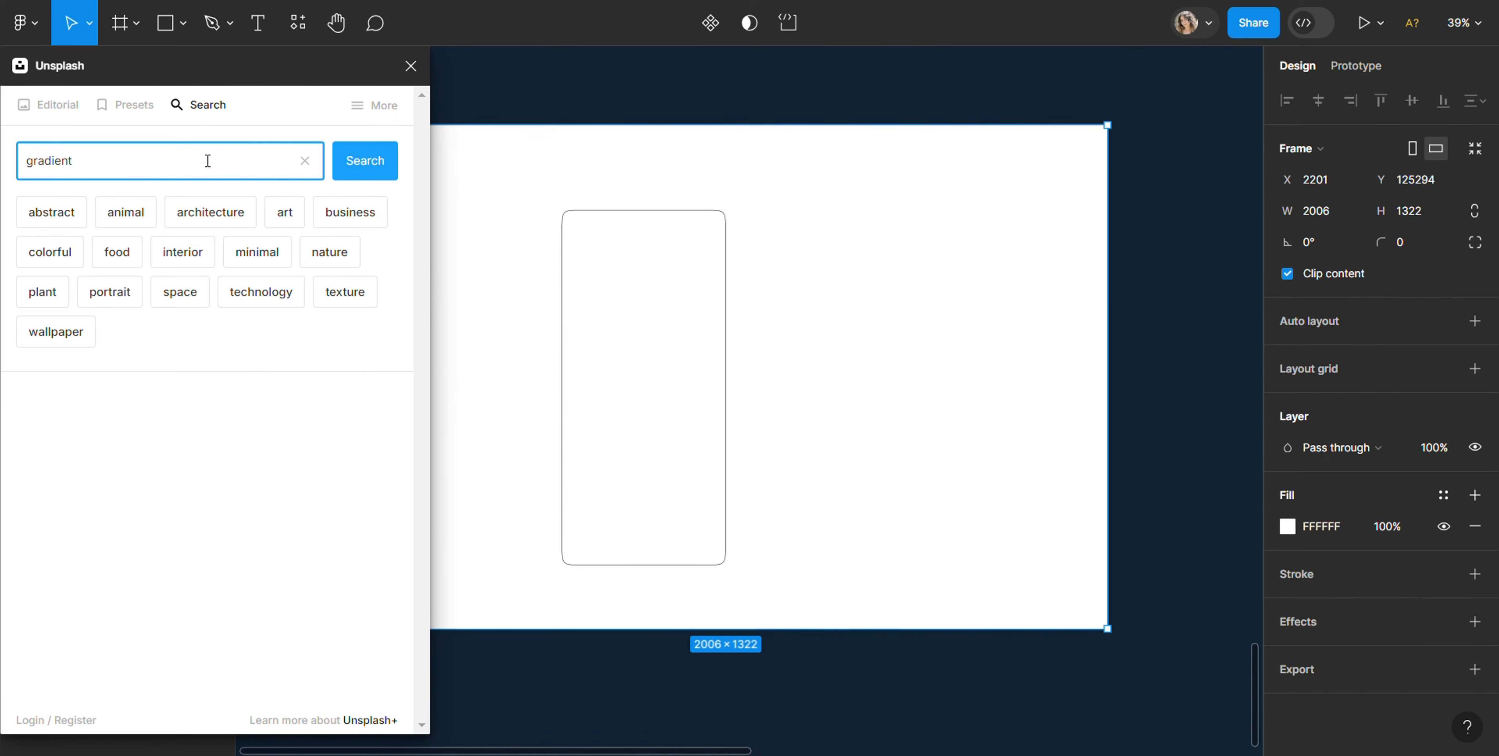
pyautogui.write('dient')
pyautogui.press('Return')
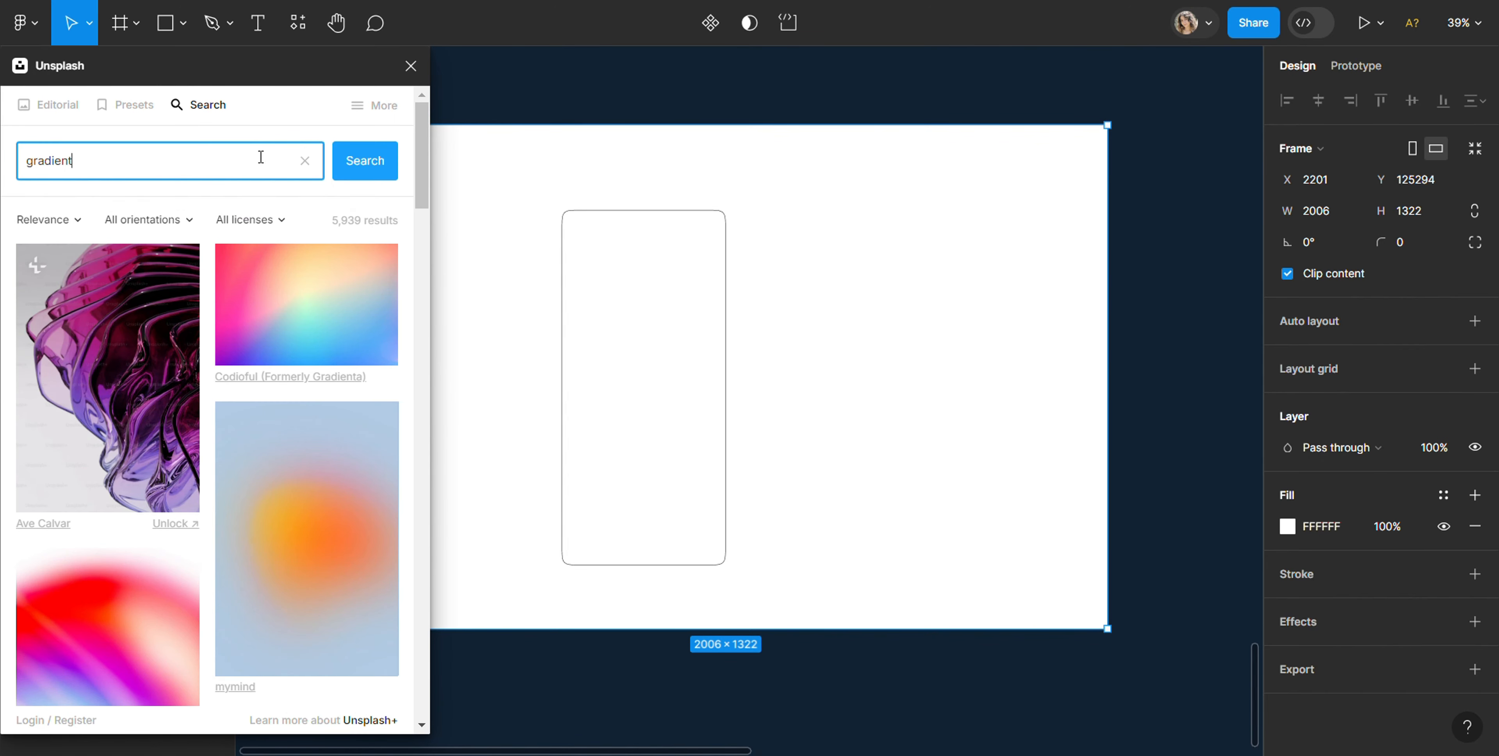
# Step: Fill Frame 5 with the Unsplash image of a sphere on an orange and teal gradient, and close the plugin
pyautogui.scroll(-10, 261, 326)
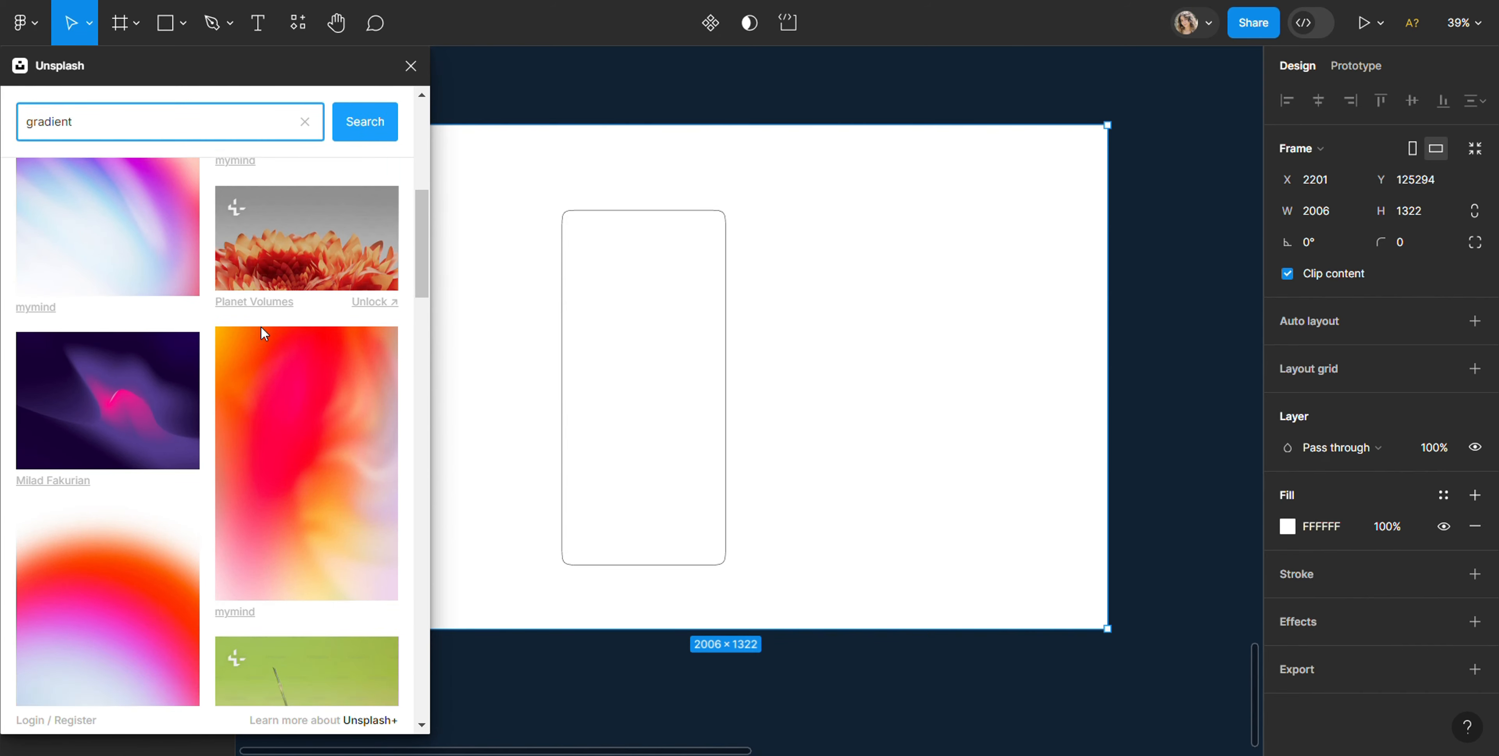
pyautogui.scroll(-10, 261, 327)
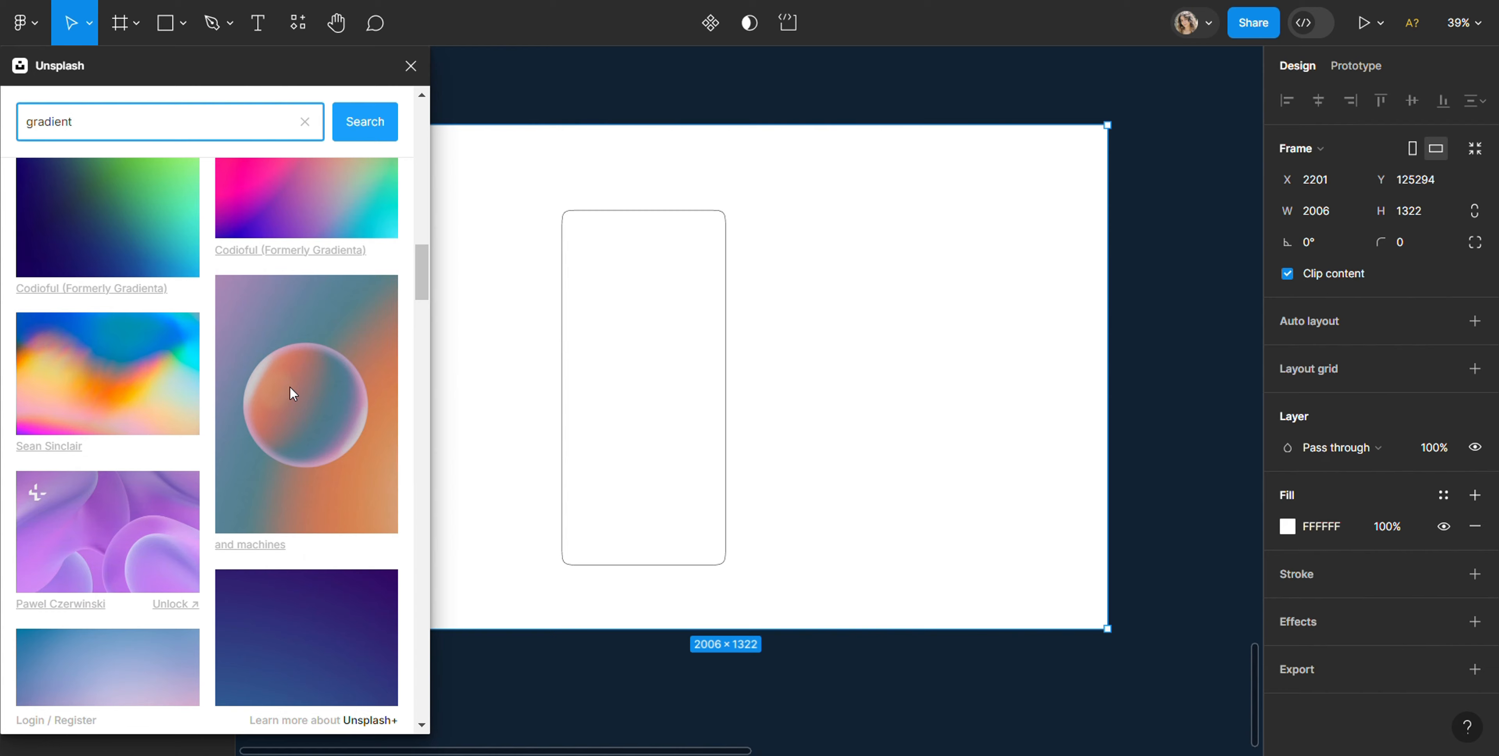
pyautogui.click(289, 386)
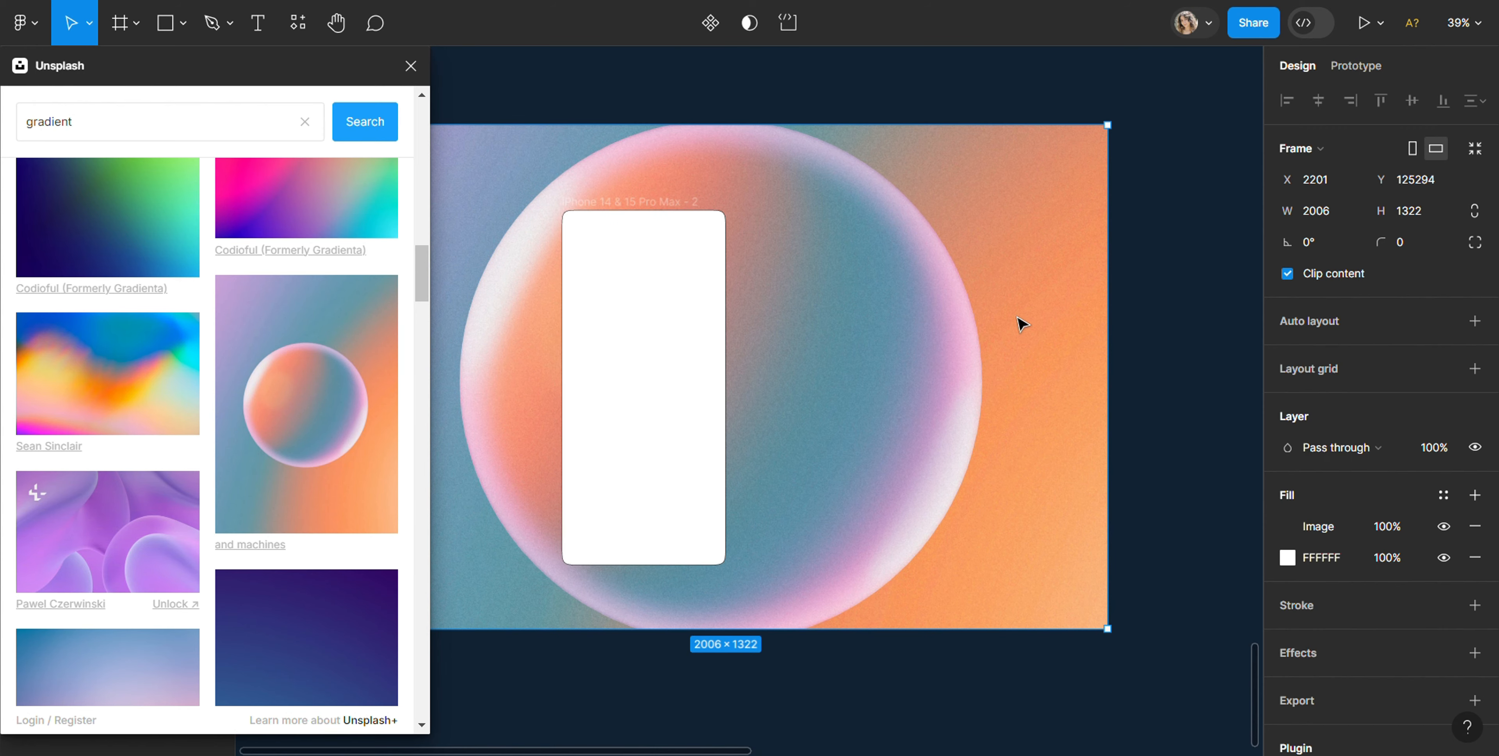
pyautogui.click(411, 66)
pyautogui.click(599, 72)
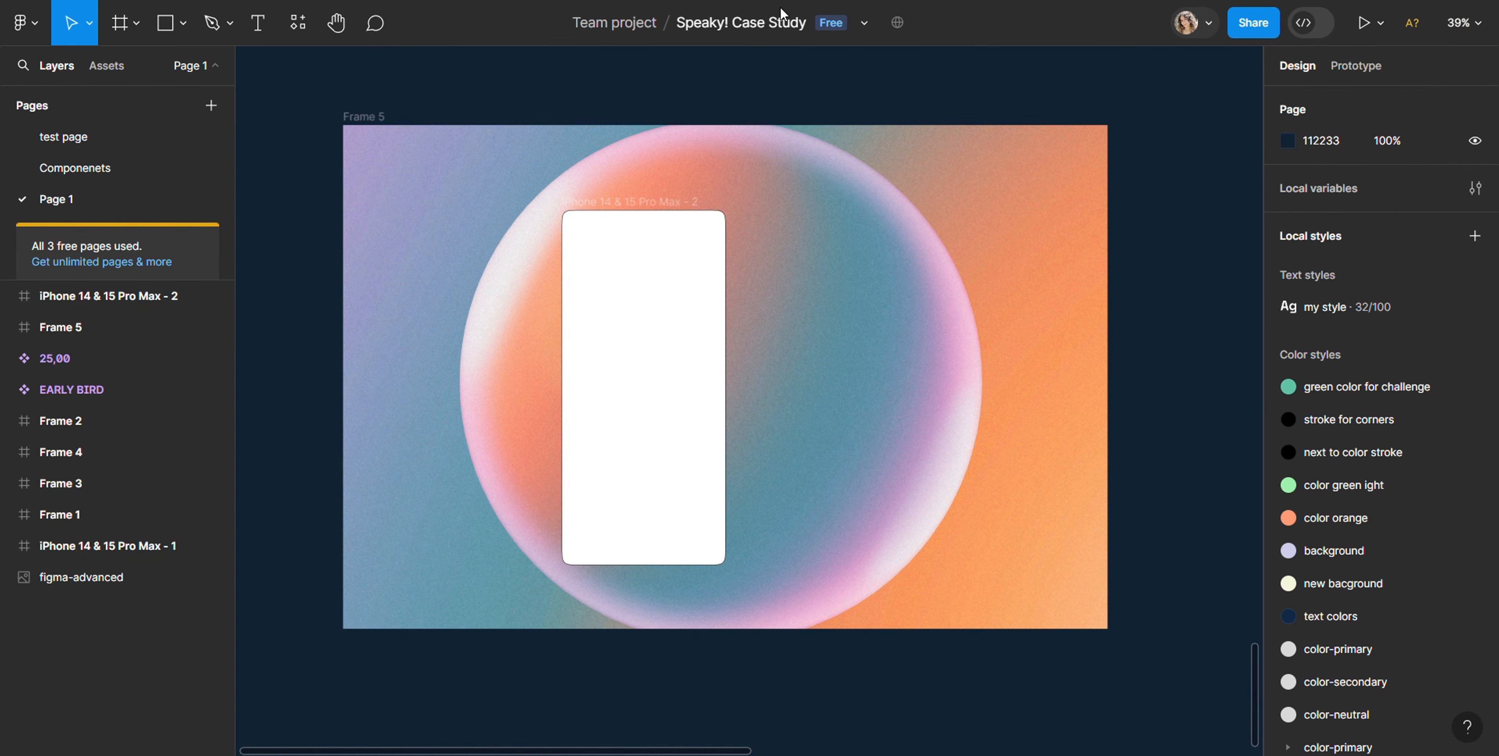
# Step: Nest Frame 5 inside the iPhone 14 & 15 Pro Max - 2 frame at about X -842, Y -77, as its gradient background
pyautogui.moveTo(438, 201)
pyautogui.mouseDown()
pyautogui.moveTo(509, 285)
pyautogui.moveTo(605, 314)
pyautogui.moveTo(496, 207)
pyautogui.moveTo(438, 201)
pyautogui.mouseUp()
pyautogui.click(590, 277)
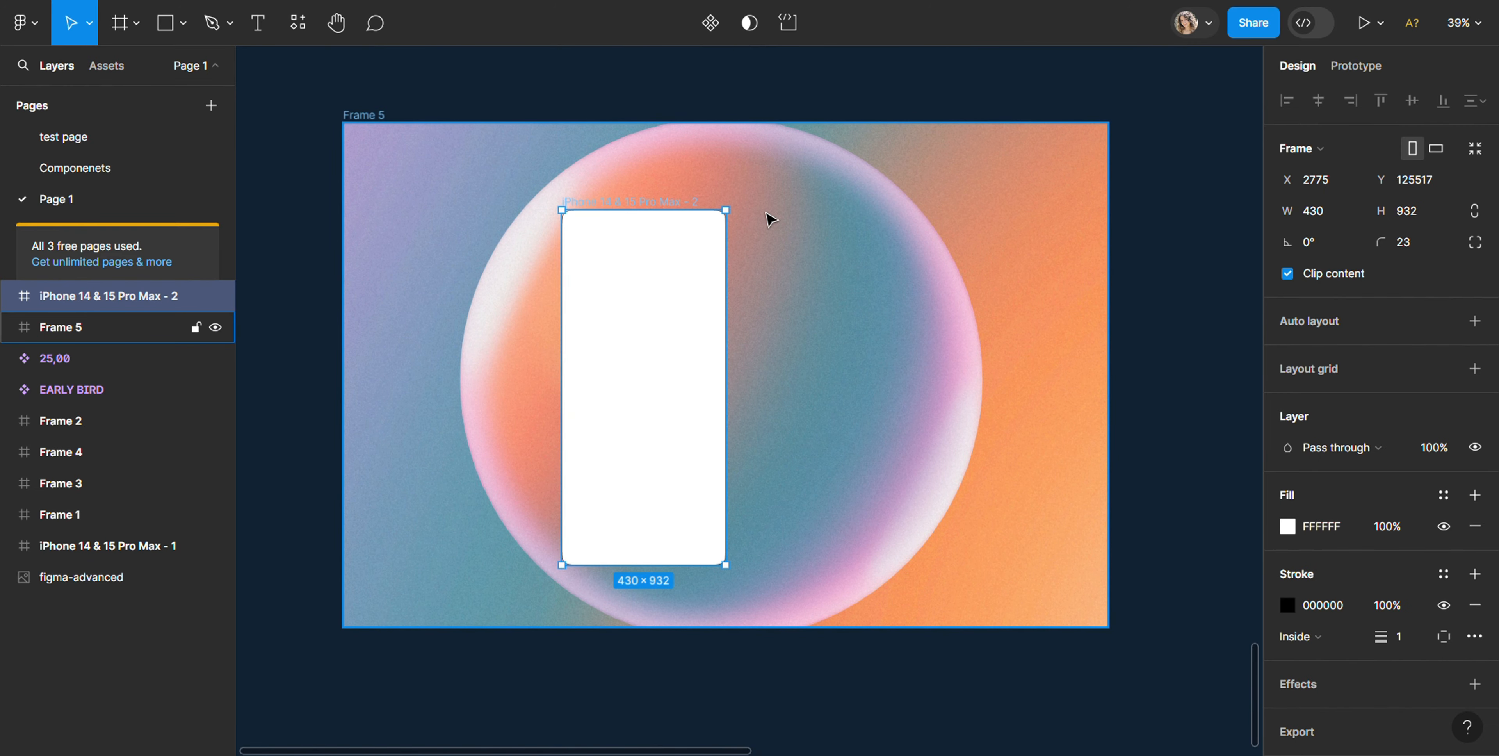
pyautogui.moveTo(769, 219); pyautogui.dragTo(688, 264)
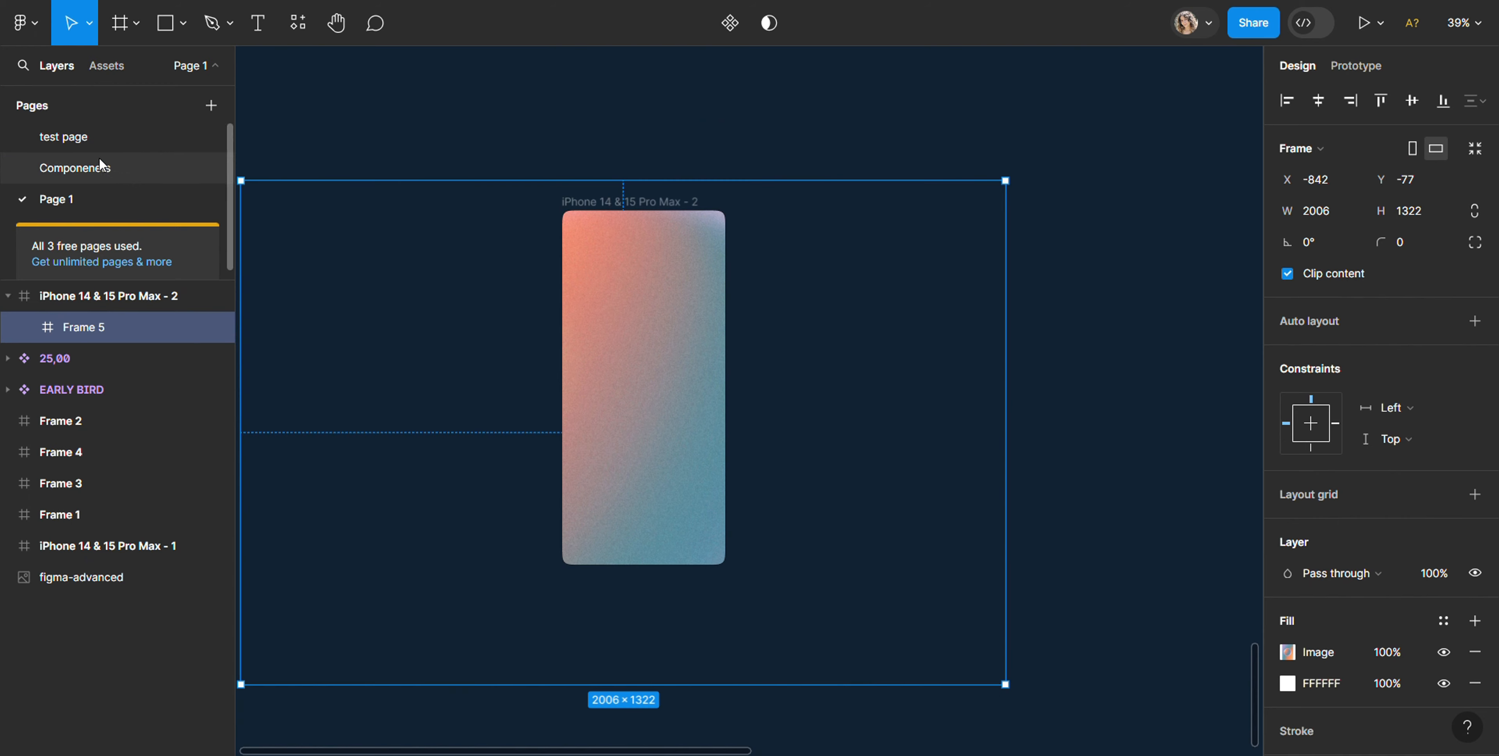
# Step: Add the text "Hello!" in the upper part of the iPhone screen, over the gradient
pyautogui.click(260, 25)
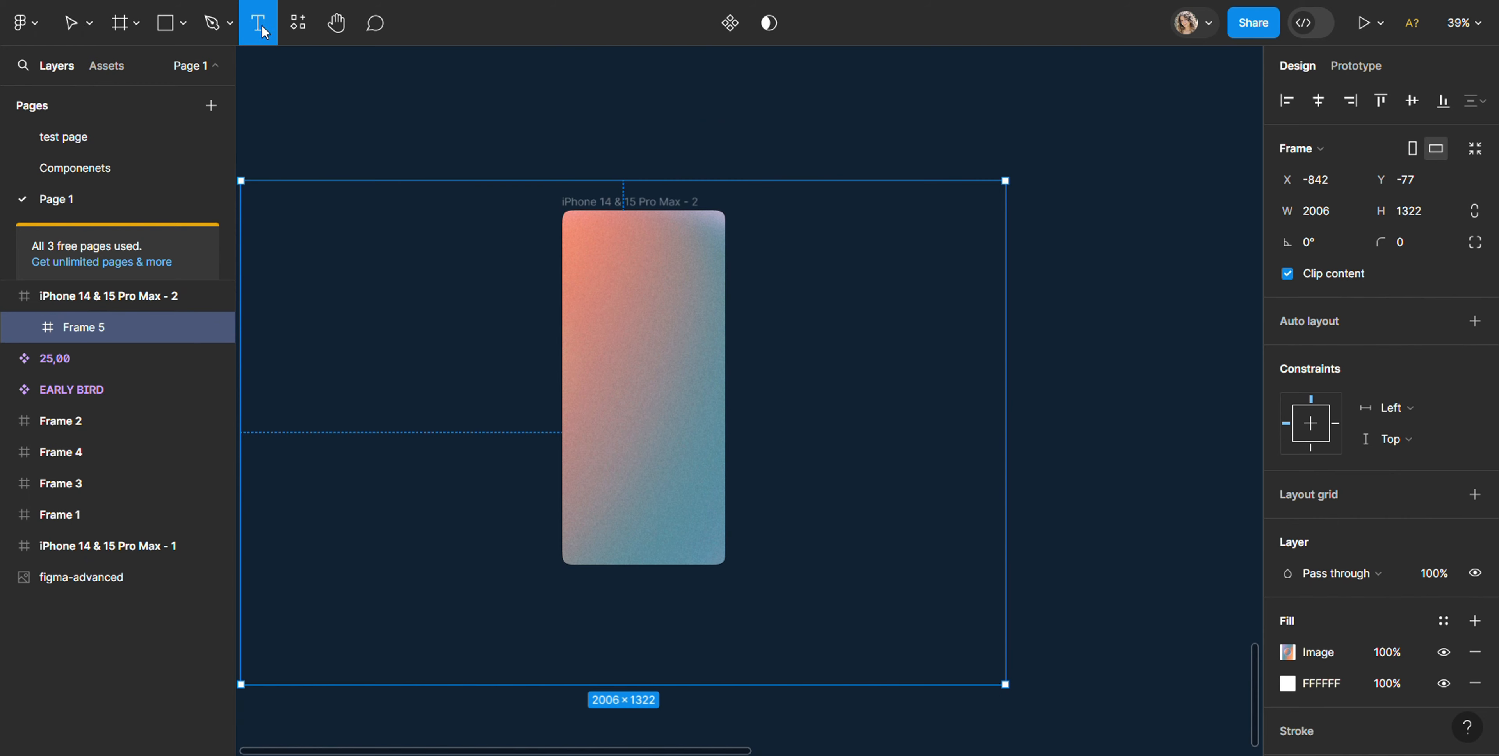
pyautogui.click(603, 285)
pyautogui.write('w')
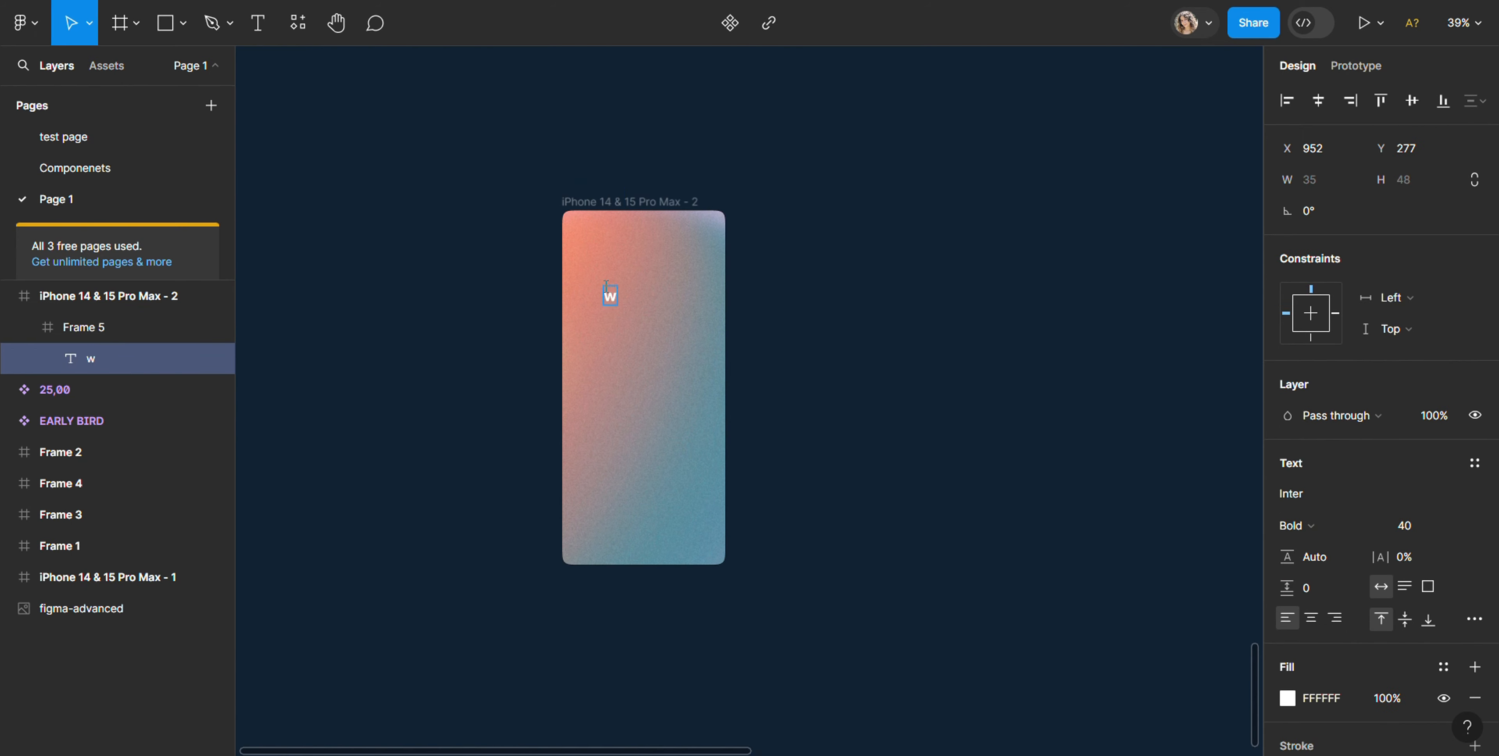
pyautogui.write('elcome!')
pyautogui.hotkey('ctrl', 'a')
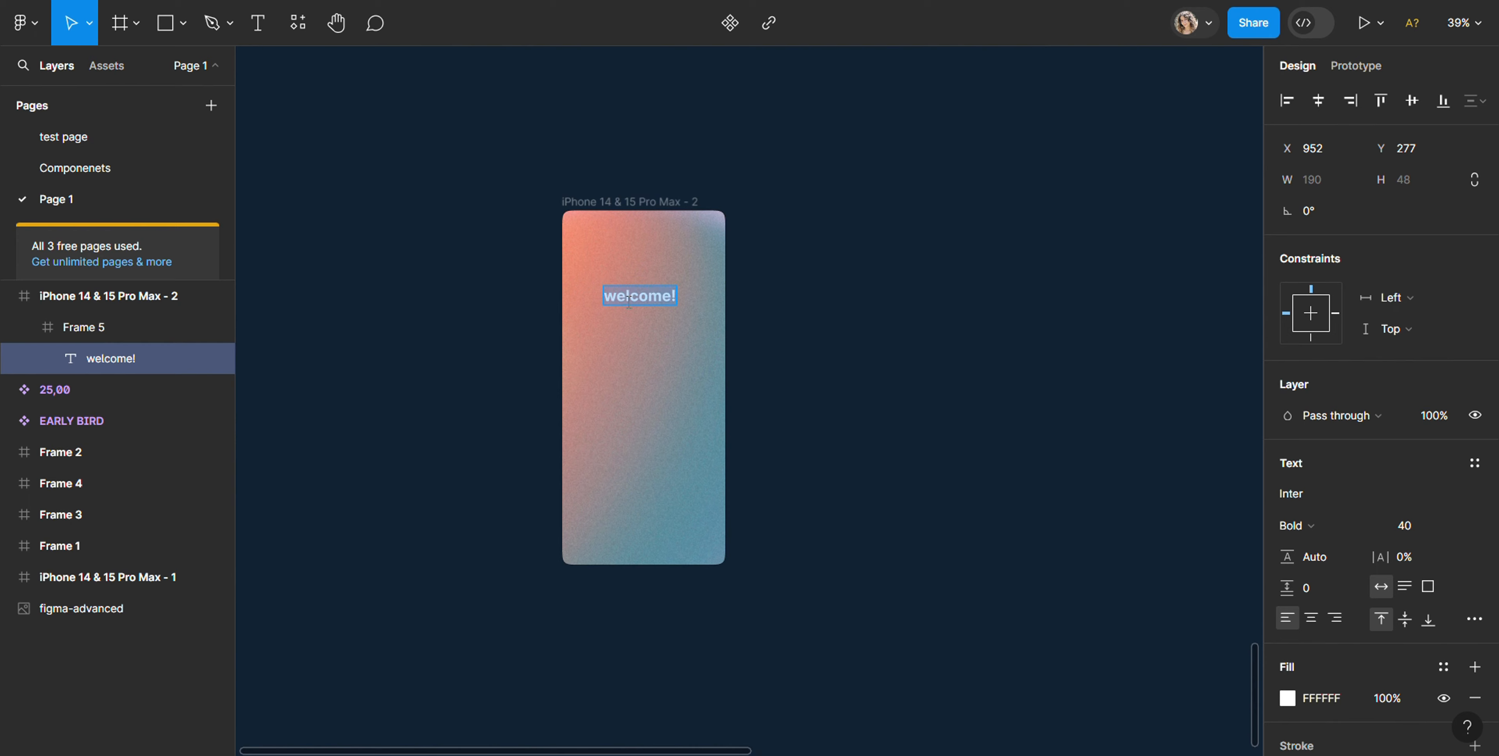
pyautogui.write('He')
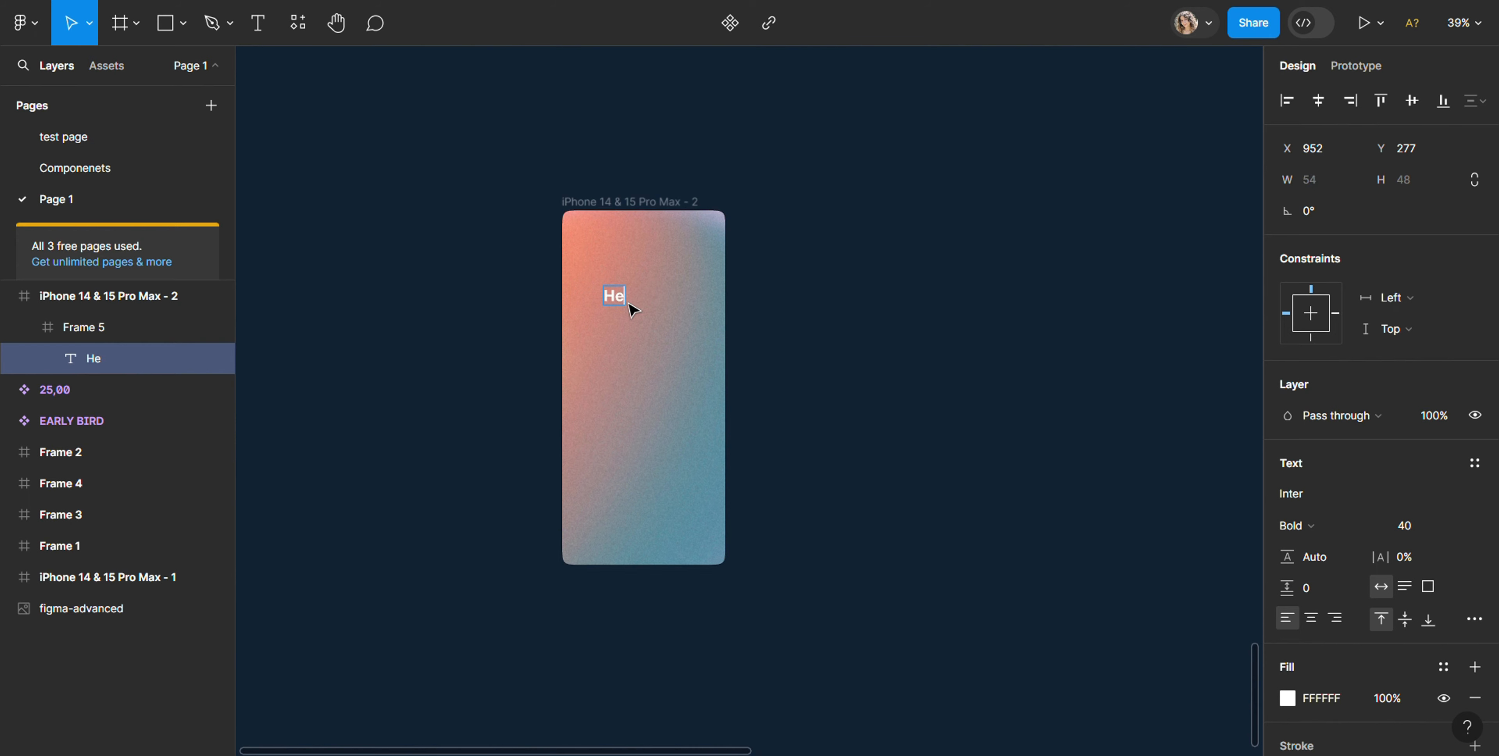
pyautogui.write('llo!')
# Step: Set the "Hello!" text to the Island Moments font at size 96
pyautogui.doubleClick(617, 296)
pyautogui.tripleClick(617, 296)
pyautogui.click(1365, 494)
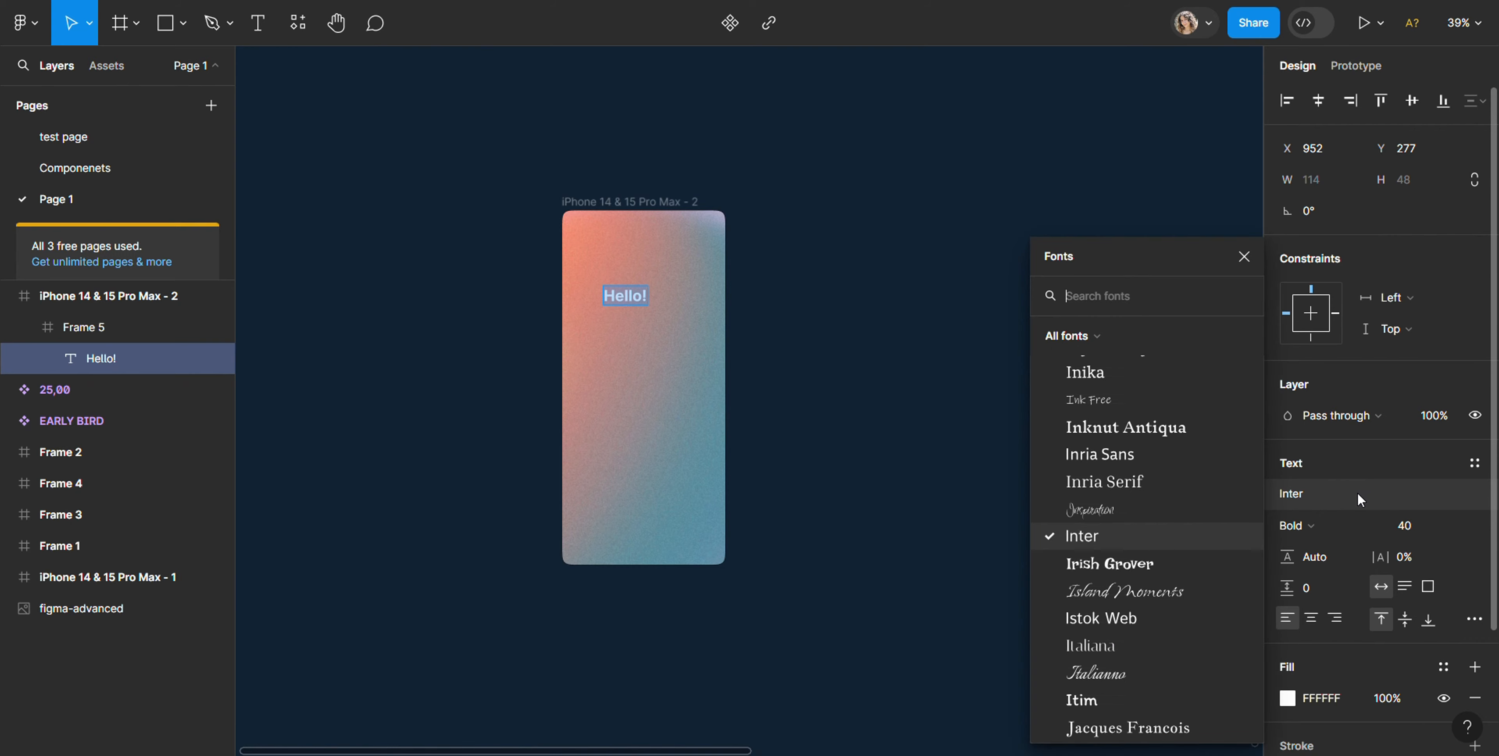
pyautogui.click(1120, 595)
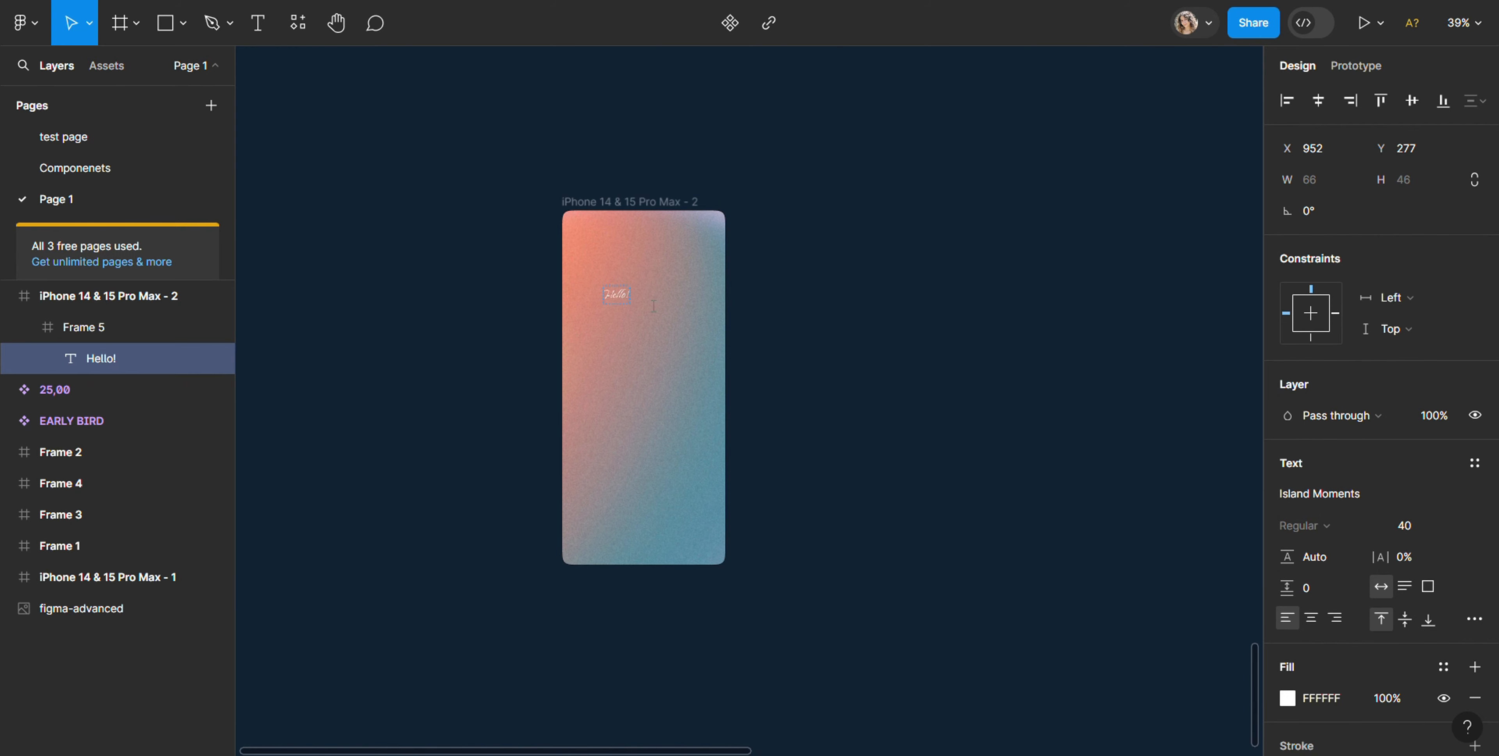
pyautogui.click(1452, 525)
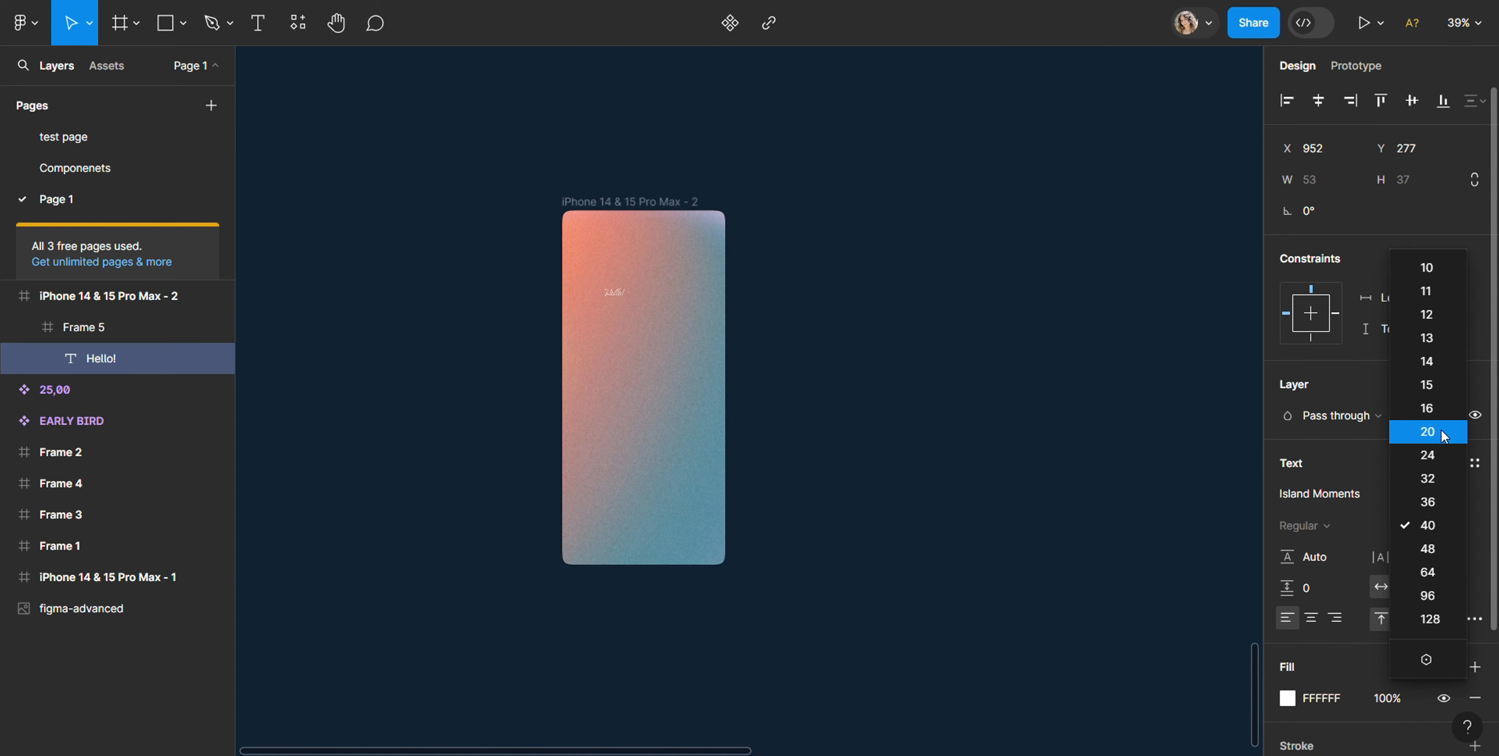
pyautogui.click(1436, 597)
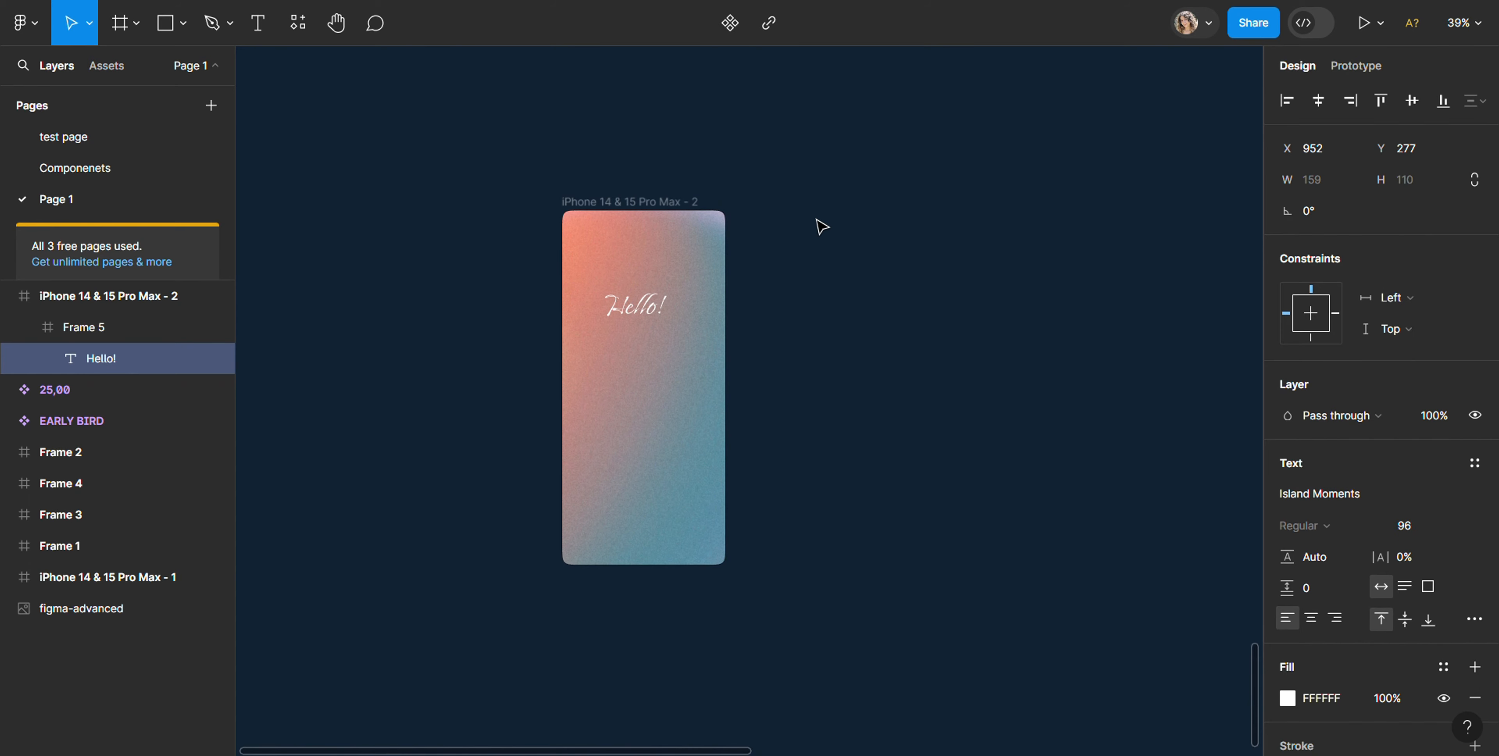
# Step: Move the "Hello!" text slightly to about X 960, Y 287 within Frame 5
pyautogui.press('Escape')
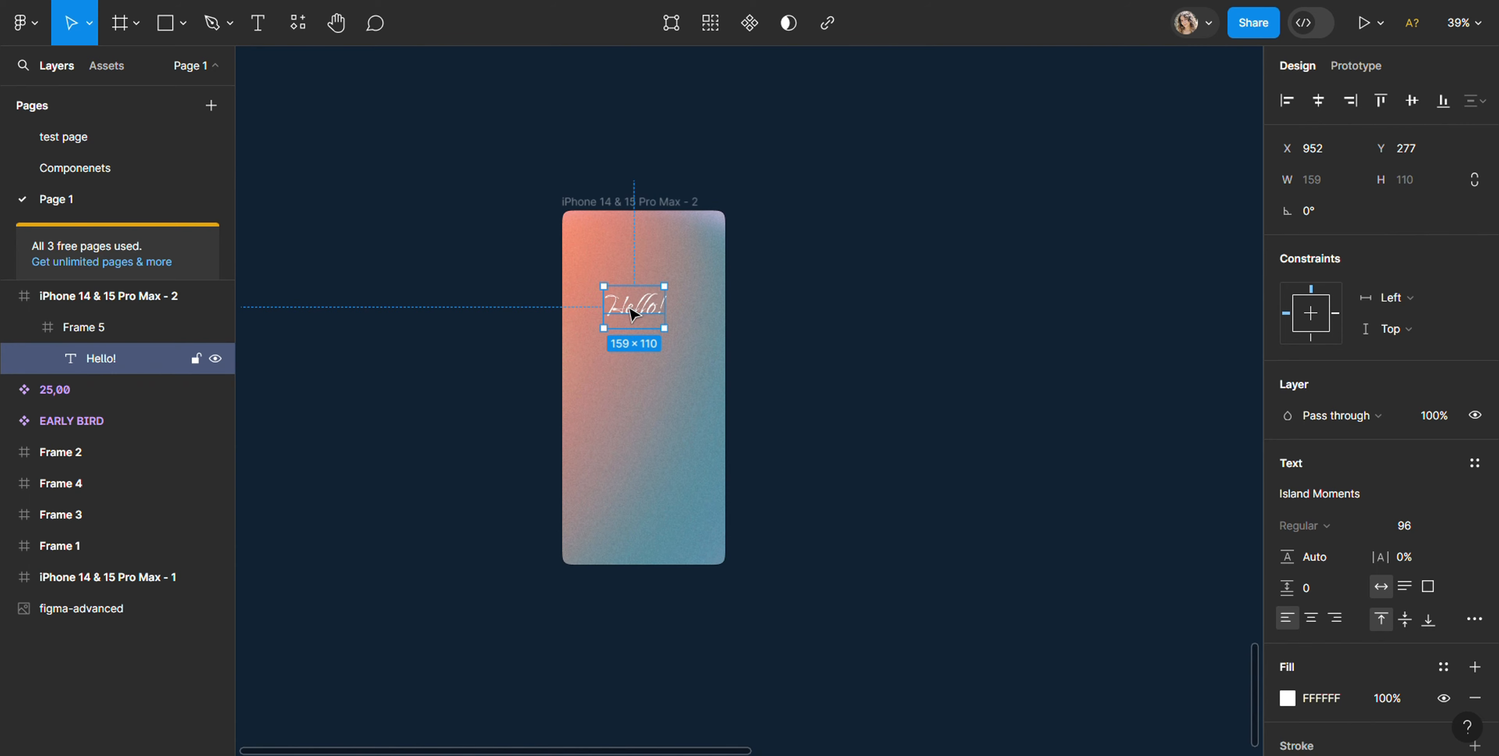
pyautogui.moveTo(629, 311); pyautogui.dragTo(636, 316)
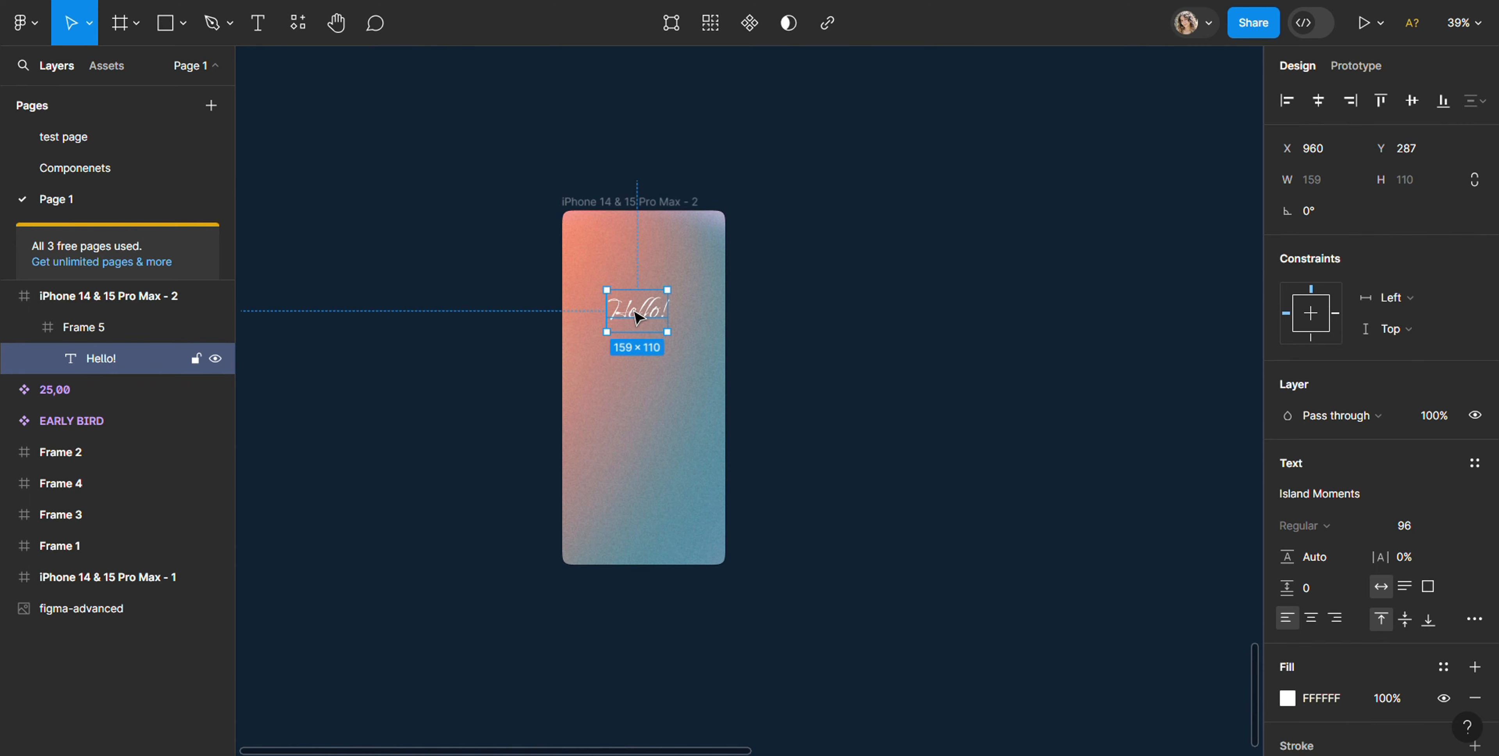
pyautogui.click(793, 435)
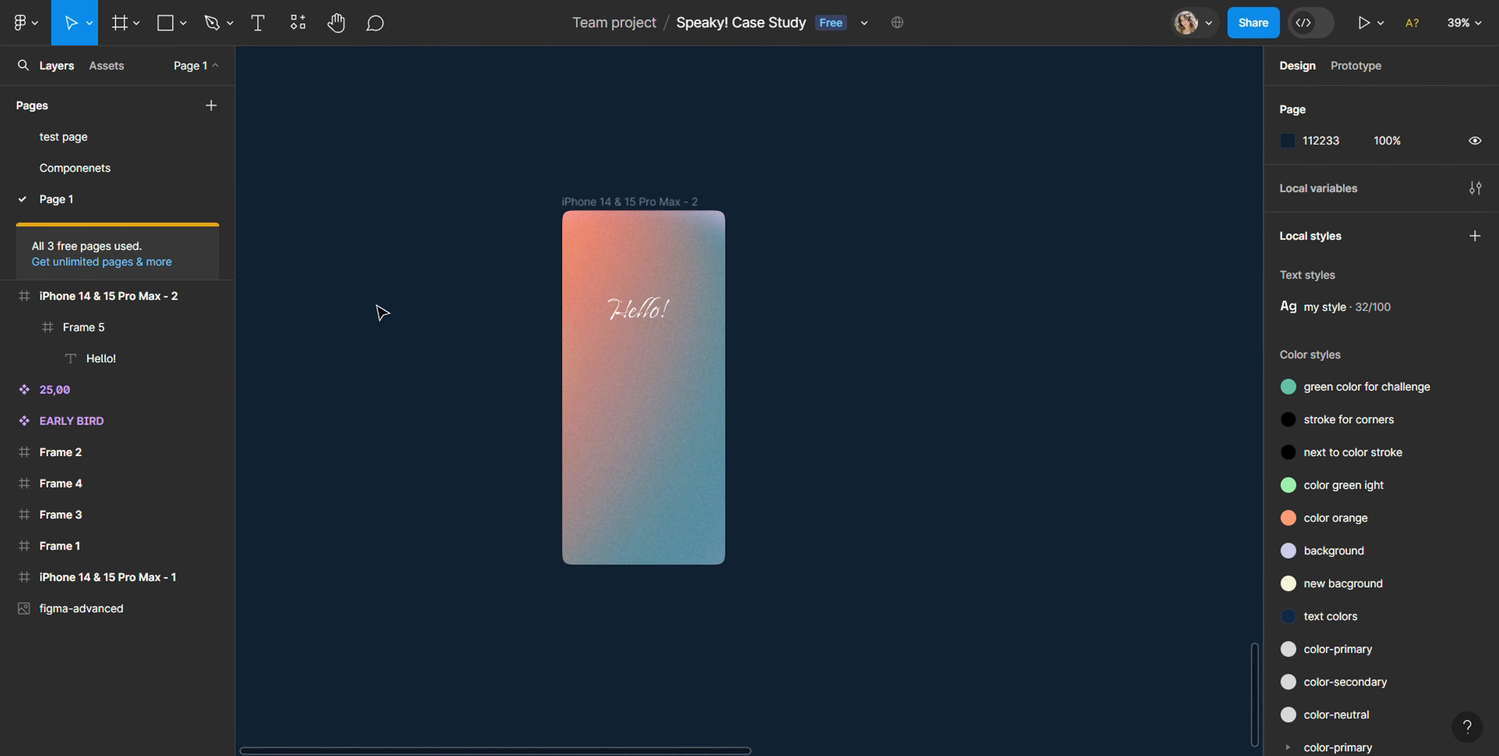
# Step: Rotate Frame 5 to about 1.51°, and take the "Hello!" text out of it, placing it above Frame 5 in the iPhone frame
pyautogui.click(127, 333)
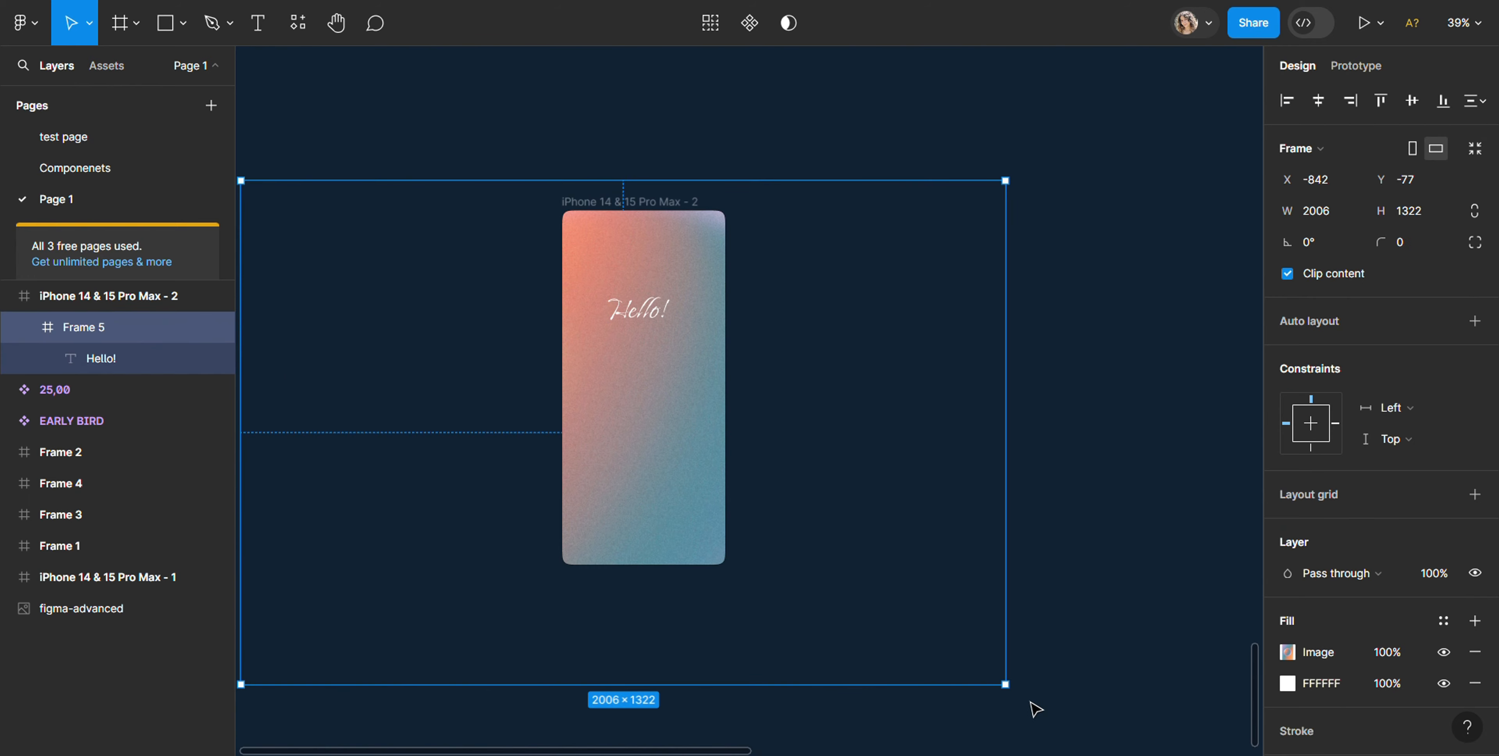
pyautogui.moveTo(1008, 692); pyautogui.dragTo(1044, 700)
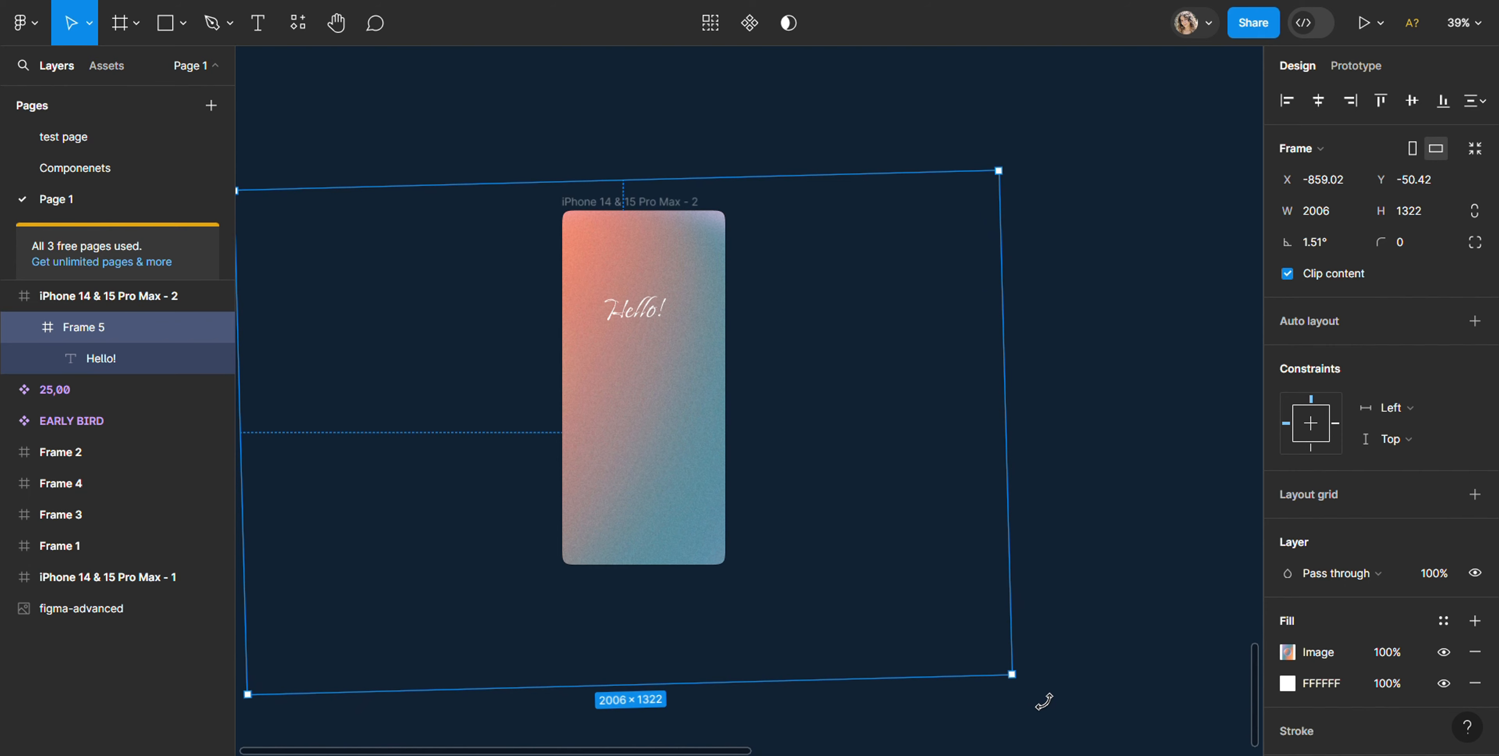
pyautogui.click(97, 358)
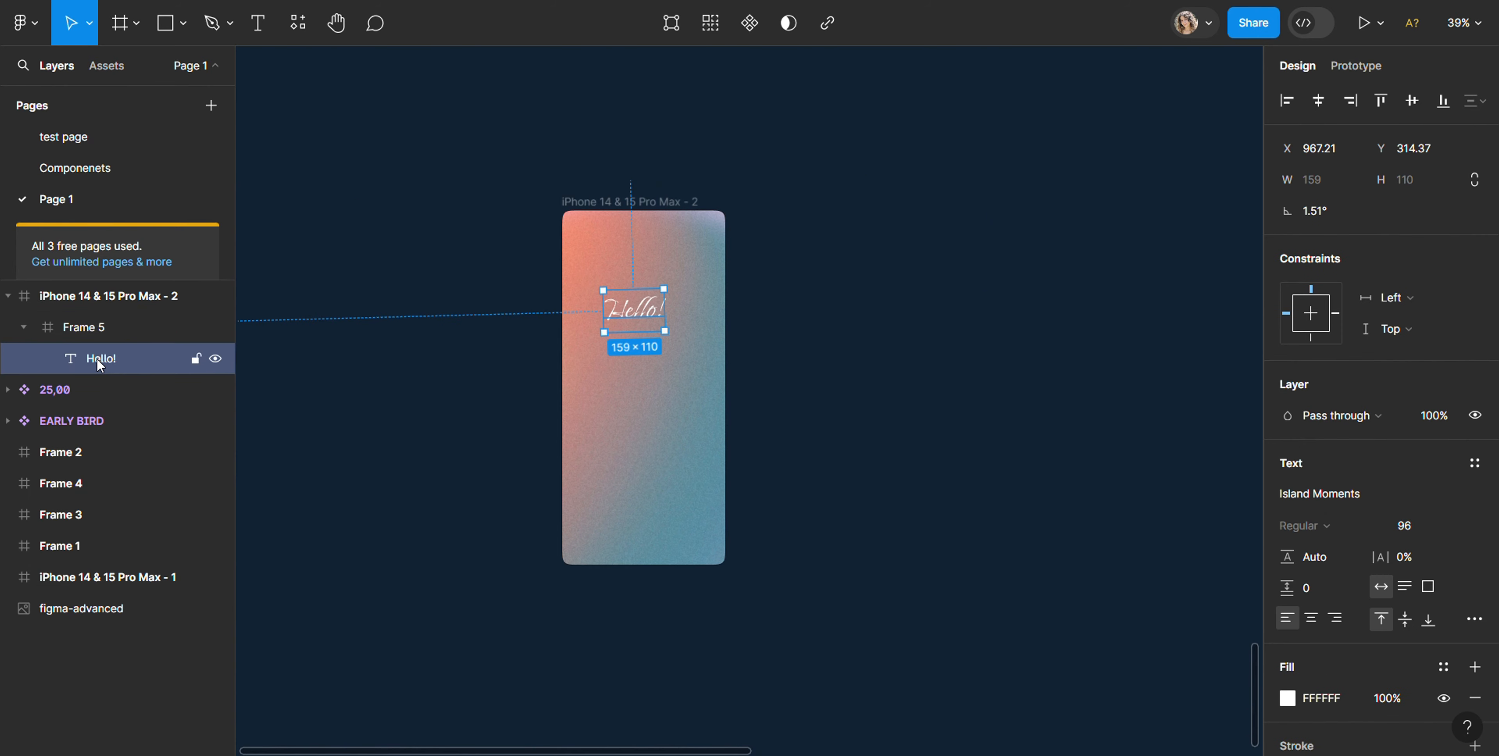
pyautogui.moveTo(64, 360); pyautogui.dragTo(58, 306)
# Step: Rotate the gradient background Frame 5 on its own to about 34.84°
pyautogui.click(71, 349)
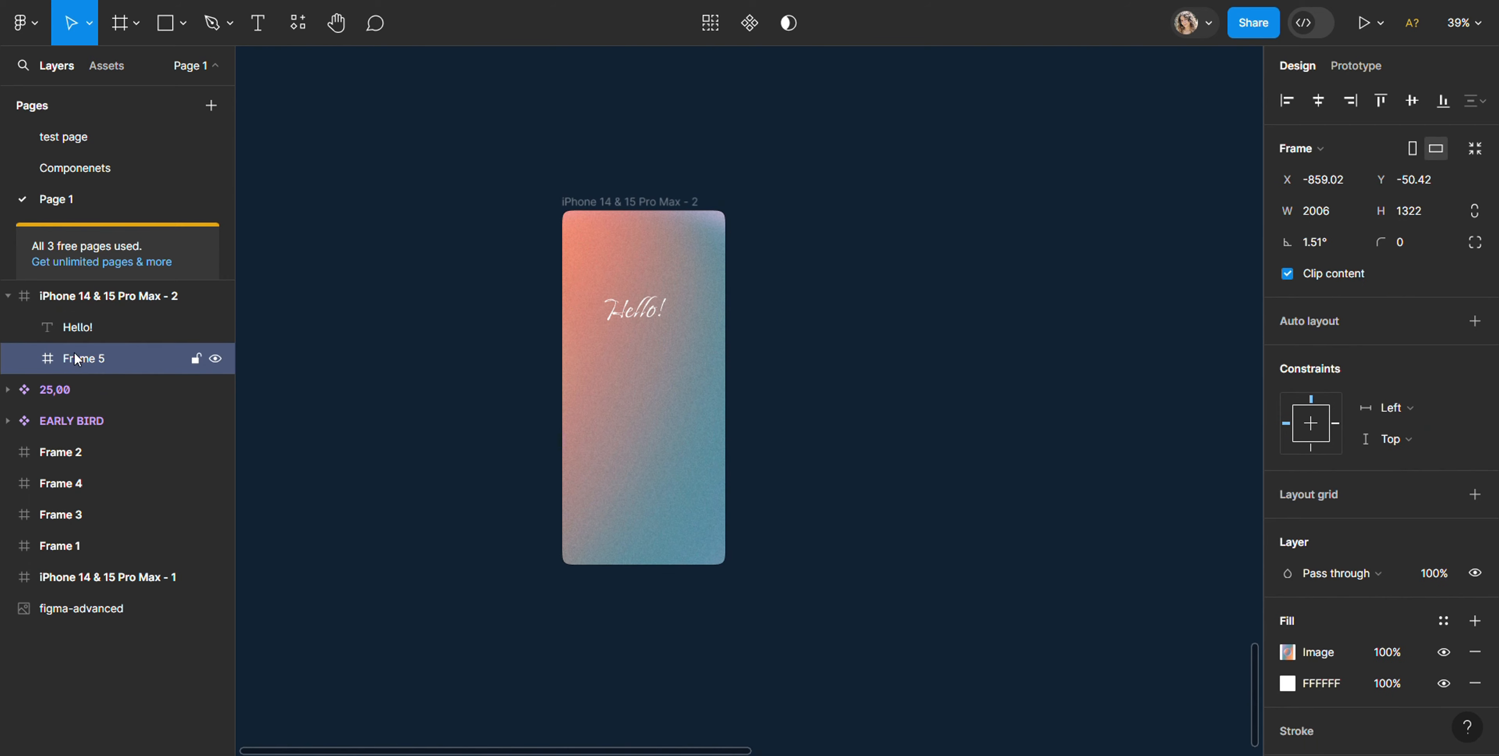
pyautogui.click(1031, 699)
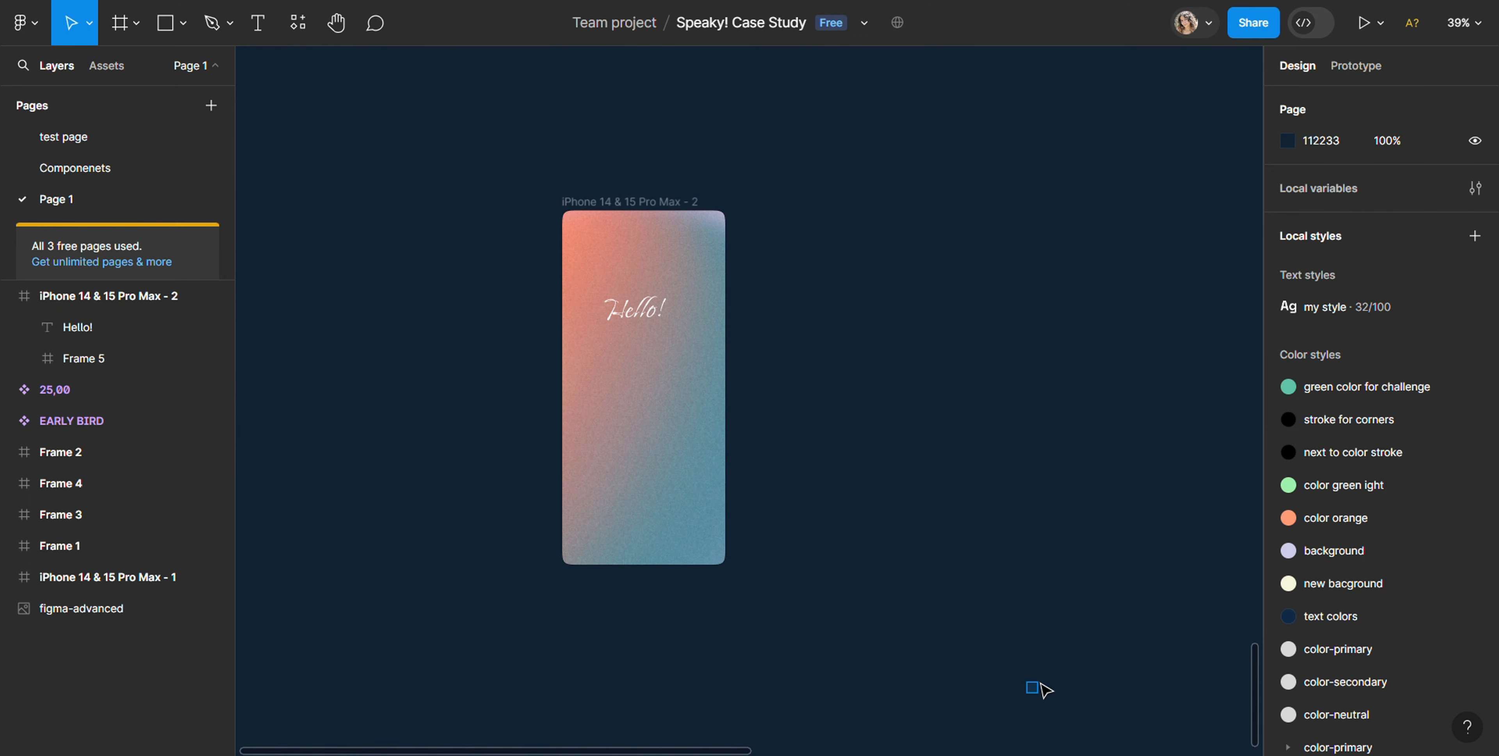
pyautogui.click(135, 348)
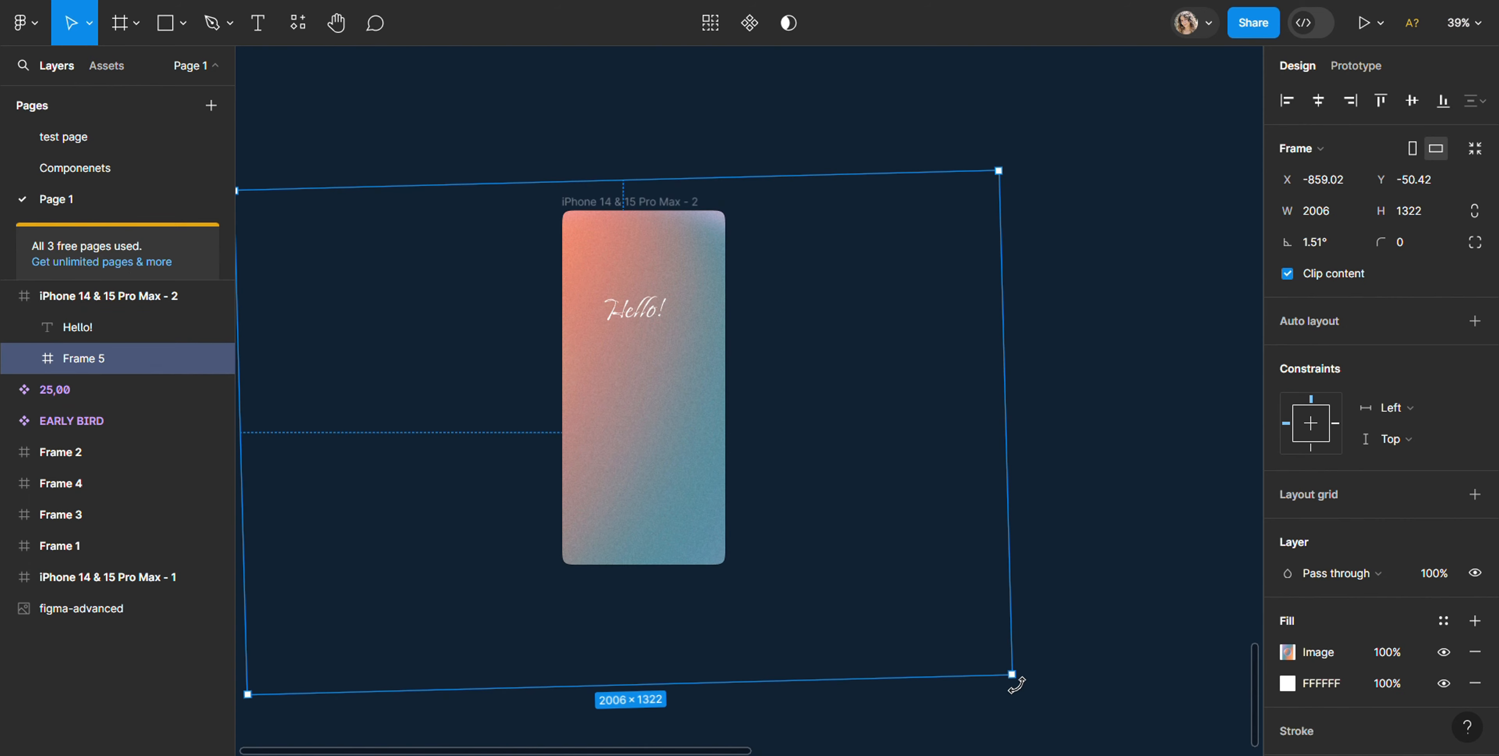
pyautogui.moveTo(1016, 685); pyautogui.dragTo(1059, 428)
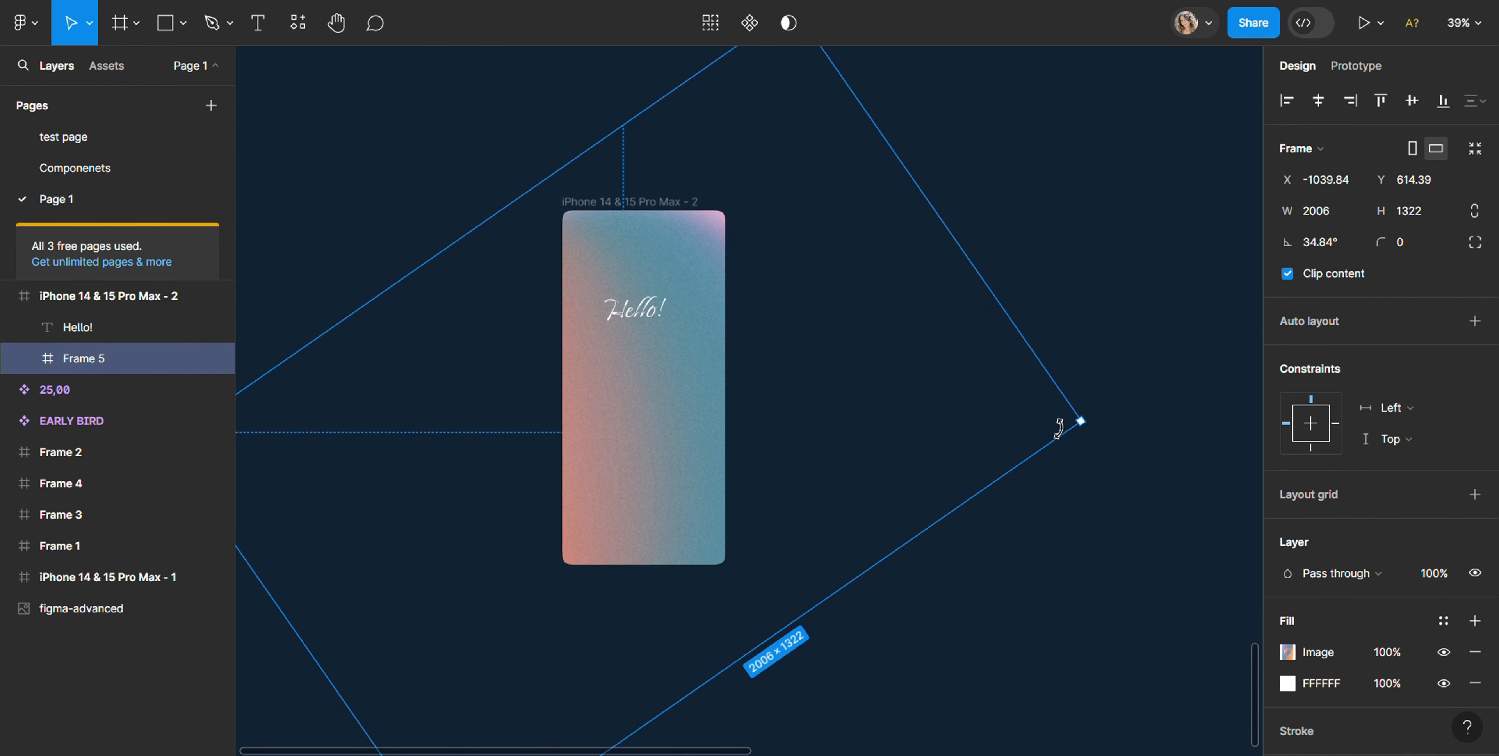
pyautogui.click(1044, 566)
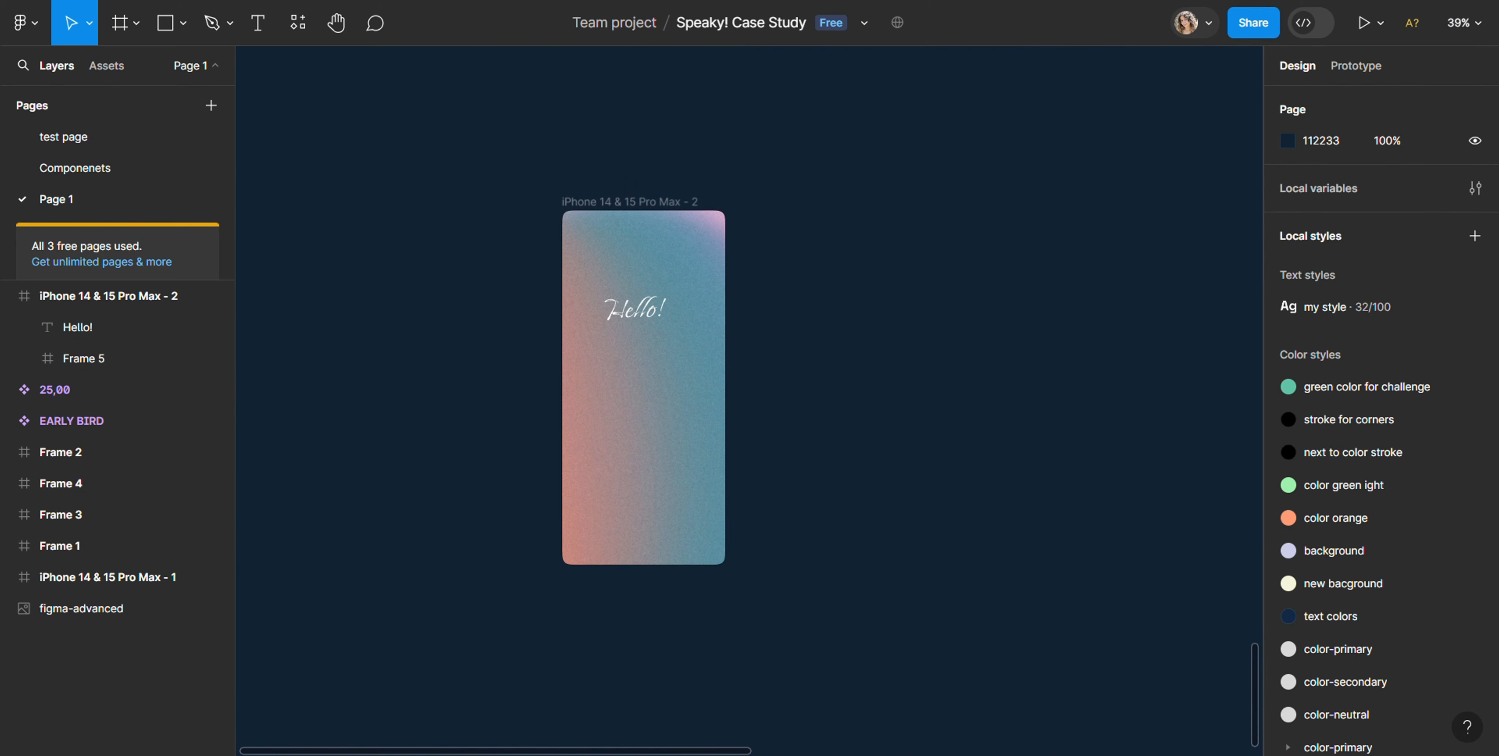
# Step: Duplicate the iPhone 14 & 15 Pro Max - 2 frame to make three copies in a row beside it
pyautogui.click(589, 203)
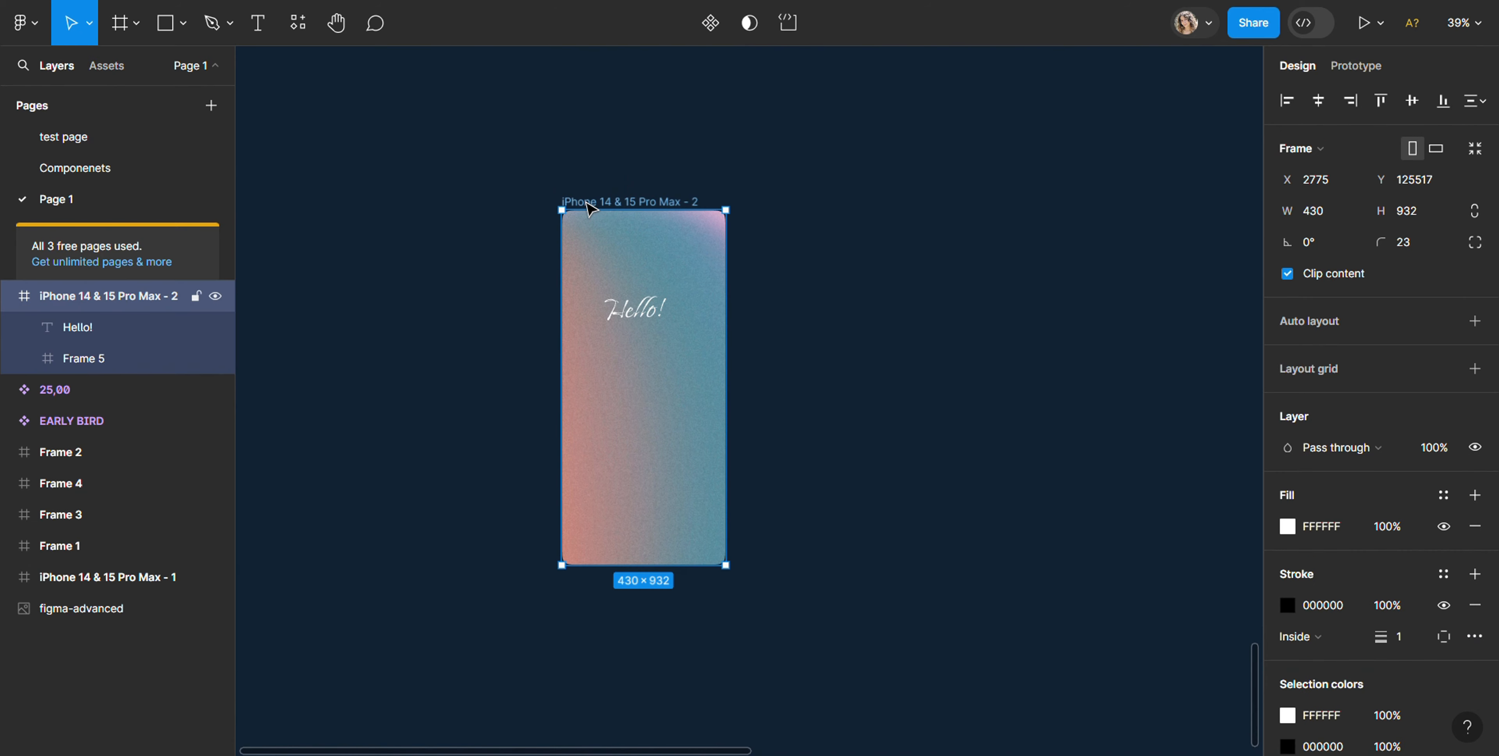
pyautogui.hotkey('ctrl', 'd')
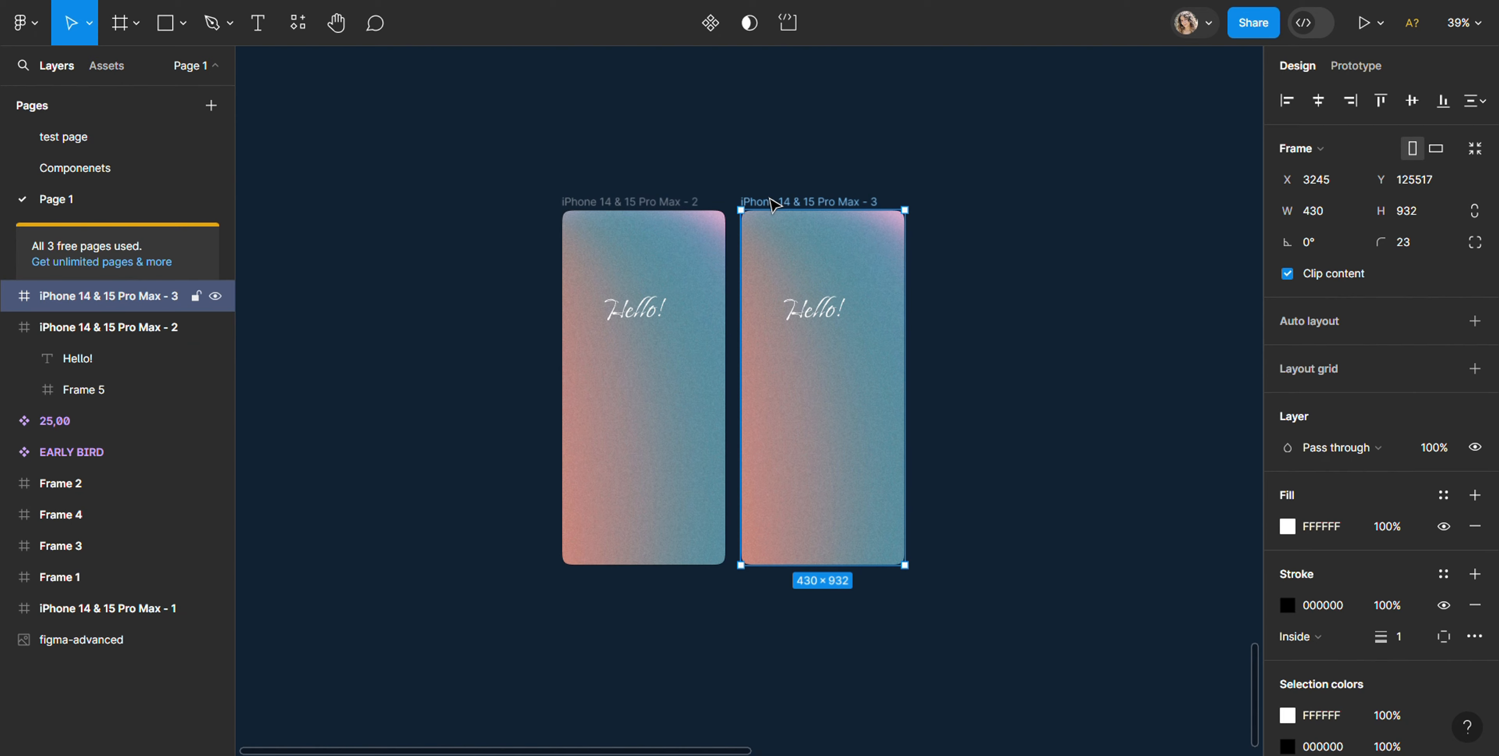
pyautogui.hotkey('ctrl', 'd')
pyautogui.hotkey('ctrl', 'd')
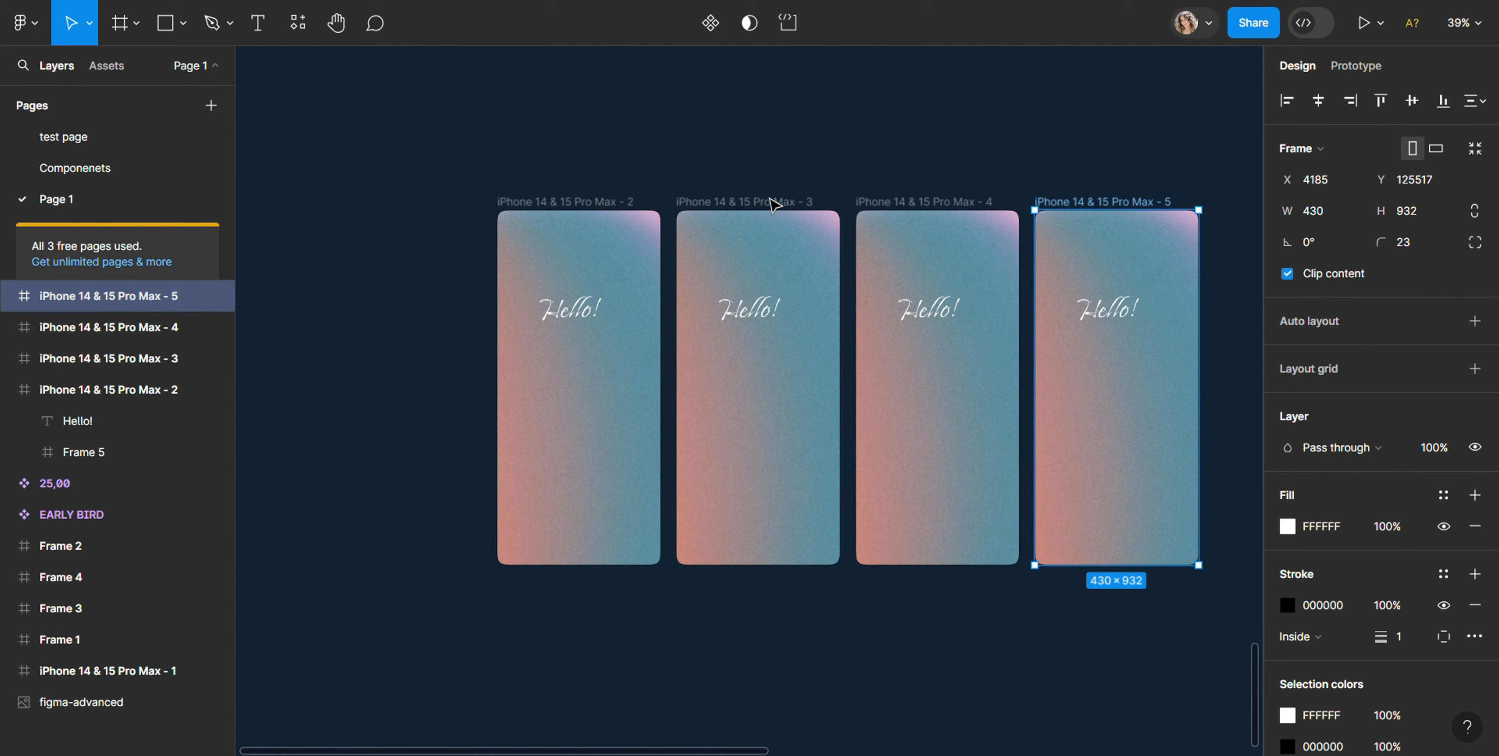
pyautogui.hotkey('ctrl', 'd')
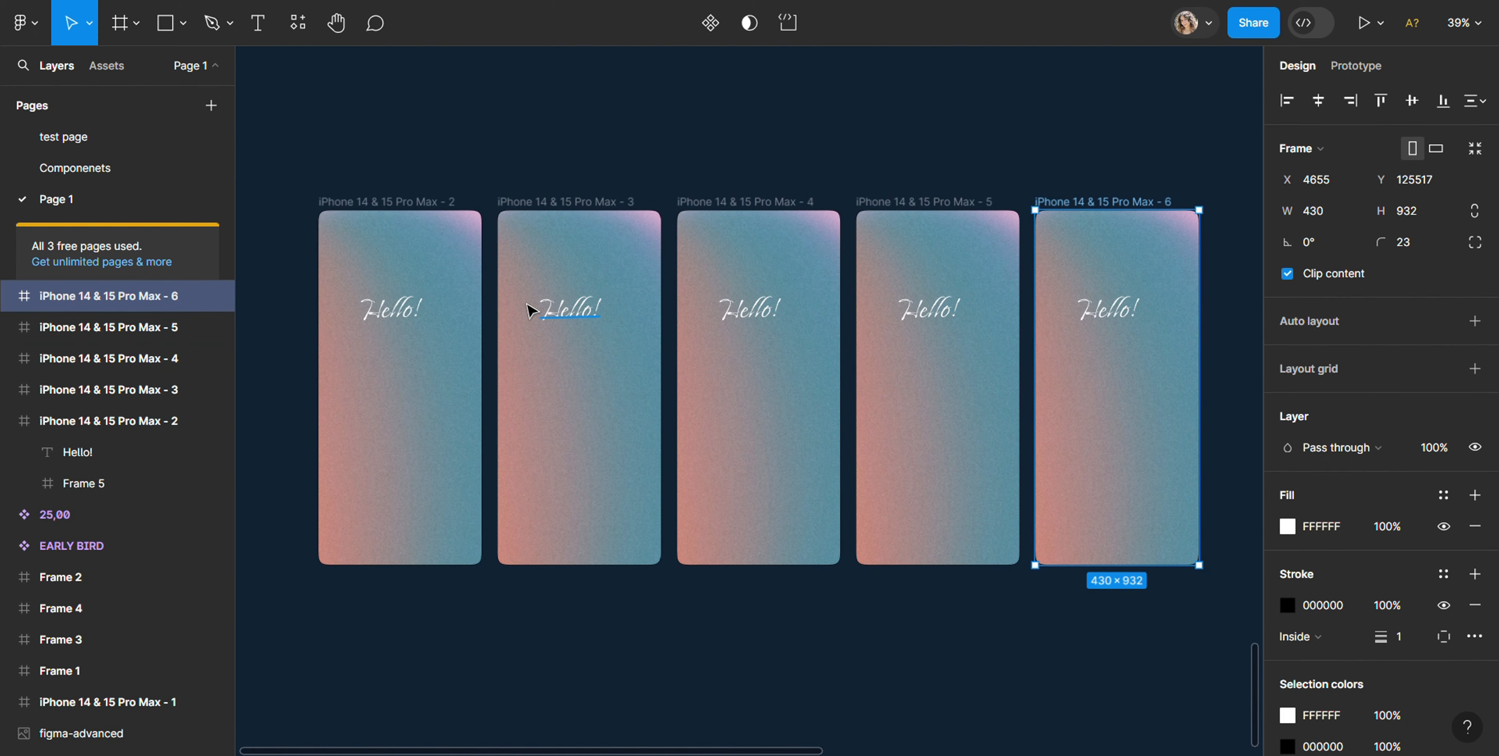
pyautogui.hotkey('ctrl', 'z')
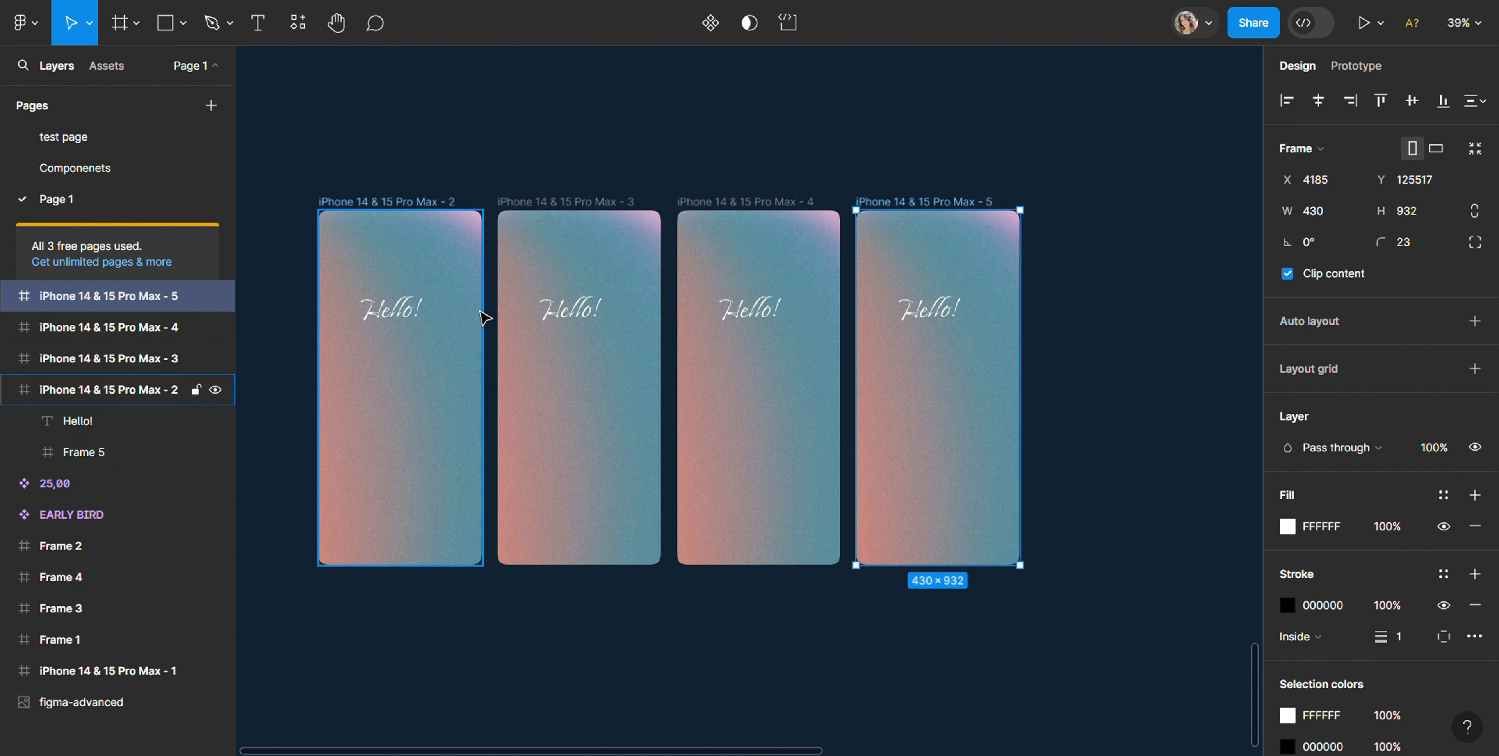
# Step: Rotate Frame 5 inside the iPhone 14 & 15 Pro Max - 3 frame so its gradient runs from pink at the top to orange at the bottom
pyautogui.click(379, 211)
pyautogui.click(653, 279)
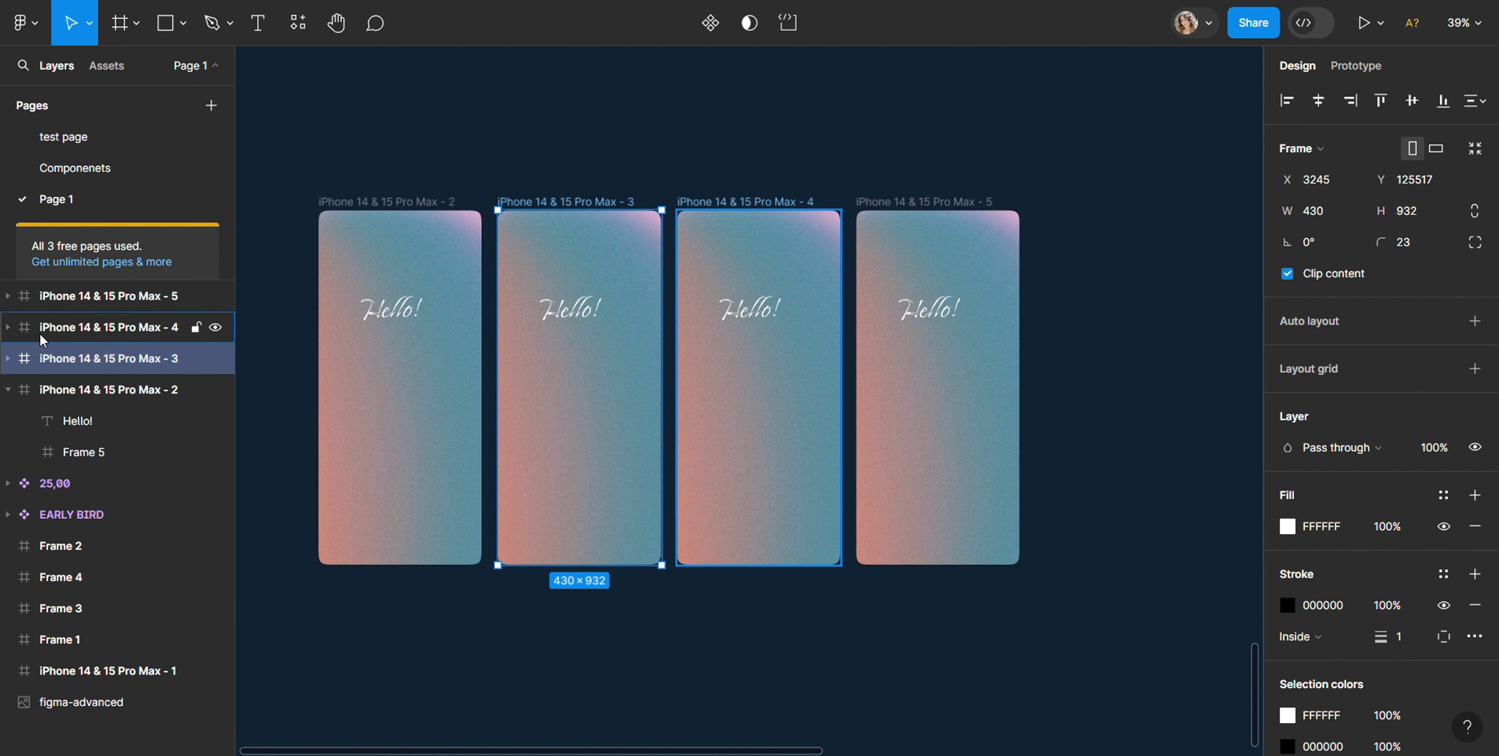
pyautogui.click(8, 358)
pyautogui.click(100, 419)
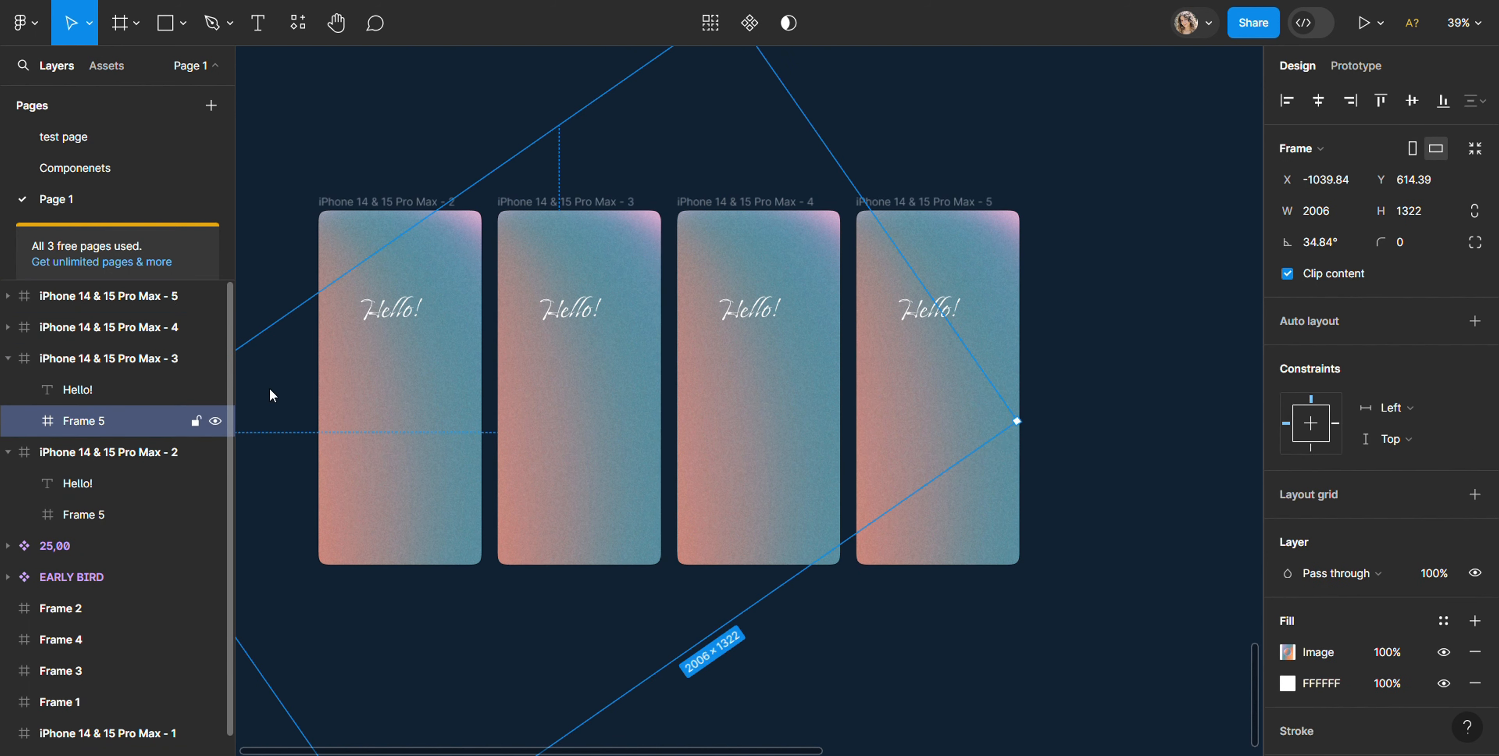
pyautogui.scroll(-5, 776, 555)
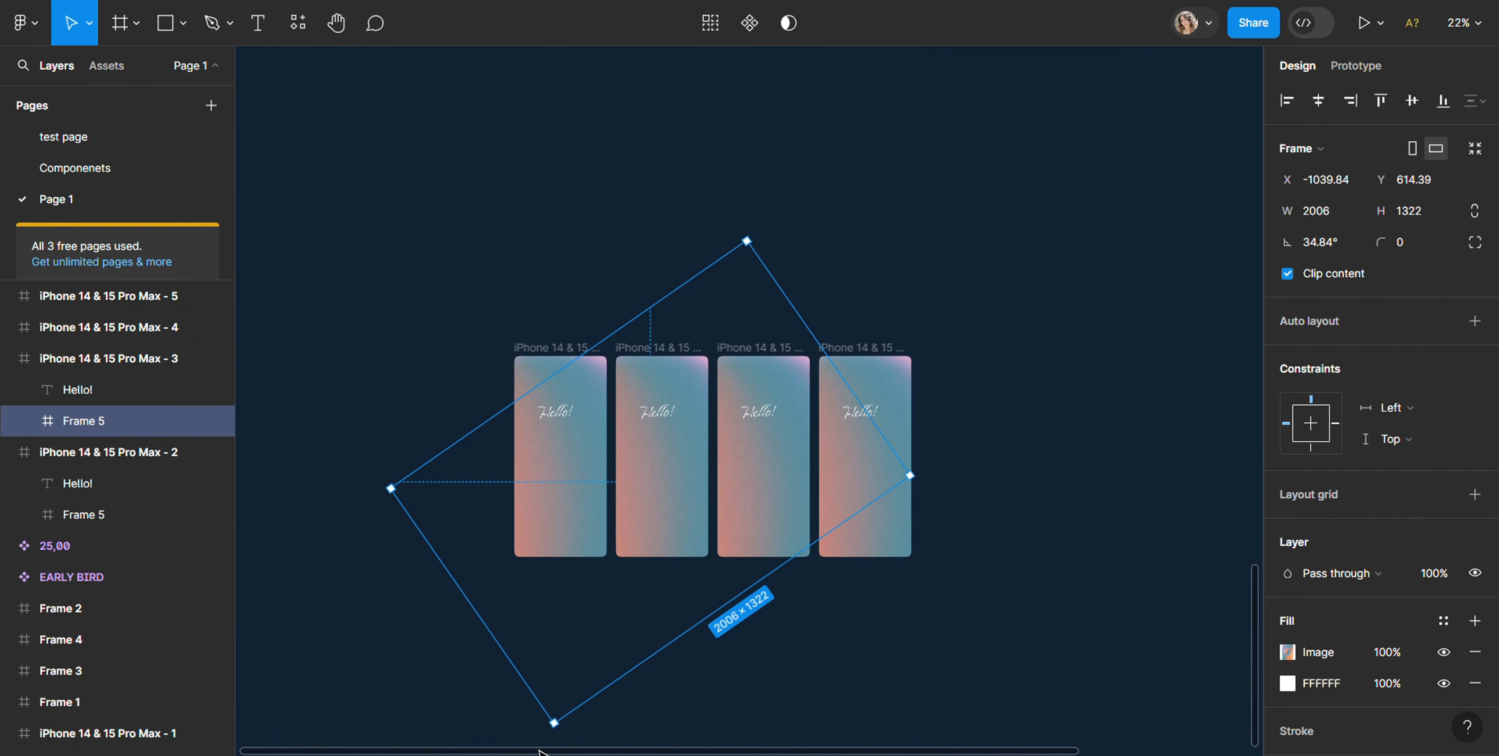
pyautogui.moveTo(544, 735); pyautogui.dragTo(939, 586)
# Step: Enlarge Frame 5 inside the iPhone 14 & 15 Pro Max - 4 frame to about 2878 × 3829, shifting its gradient within the screen
pyautogui.click(146, 327)
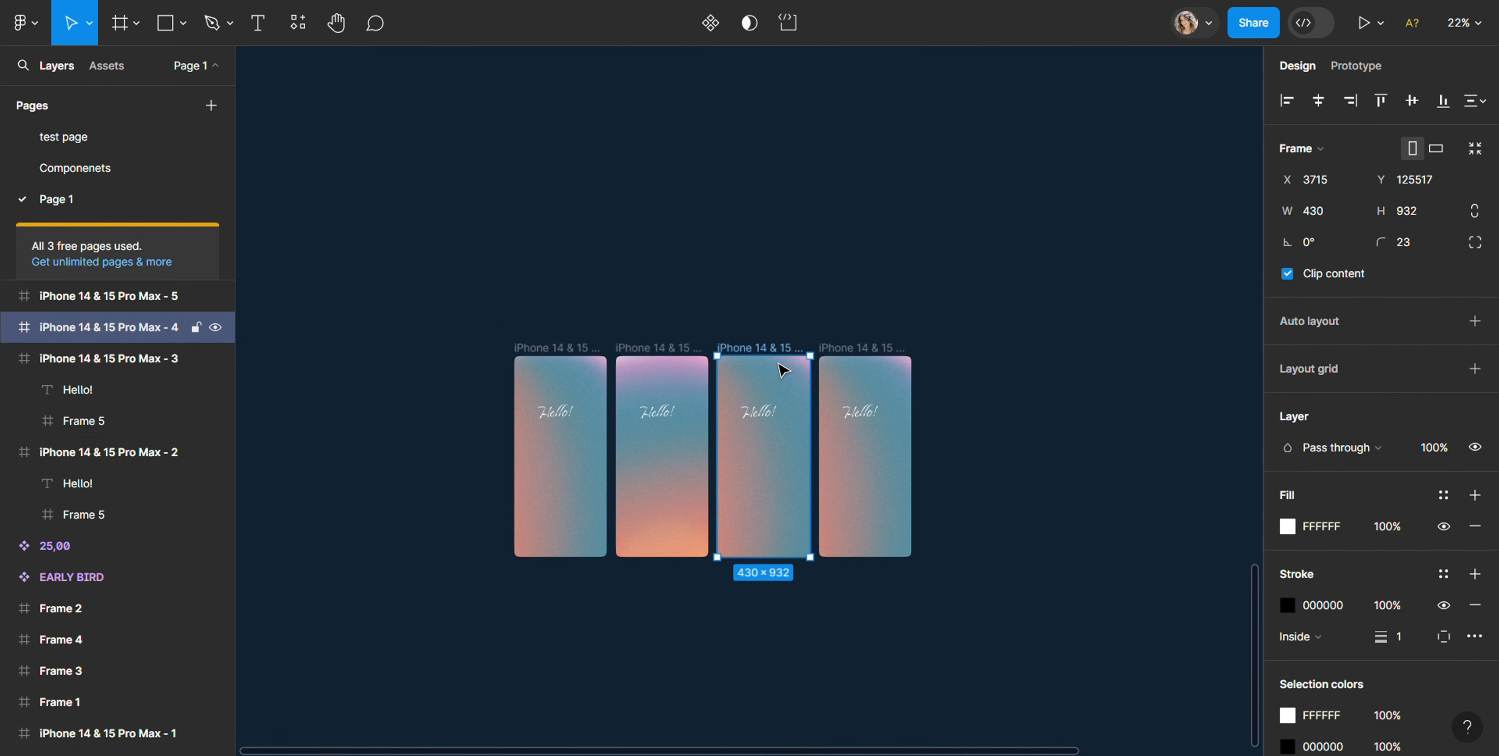
pyautogui.click(7, 327)
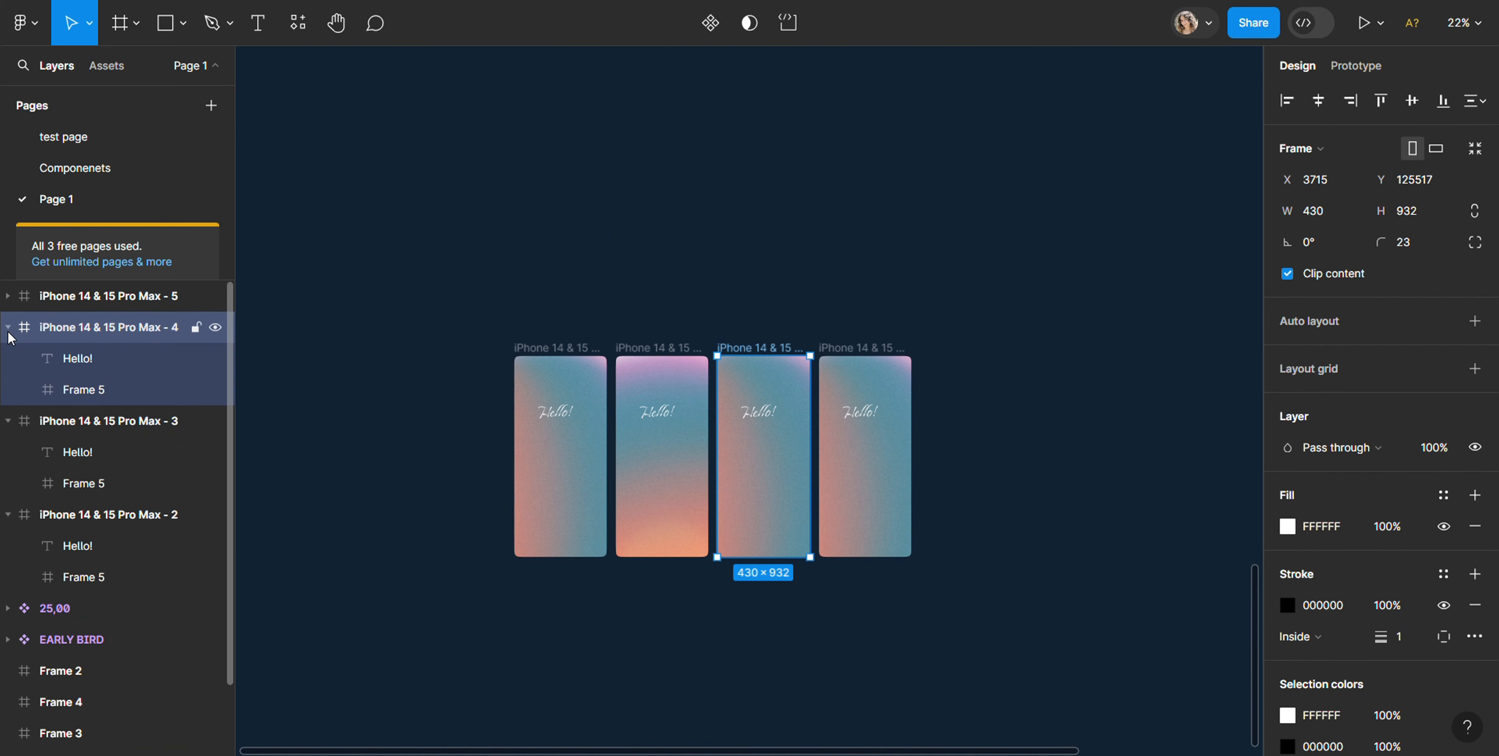
pyautogui.click(99, 400)
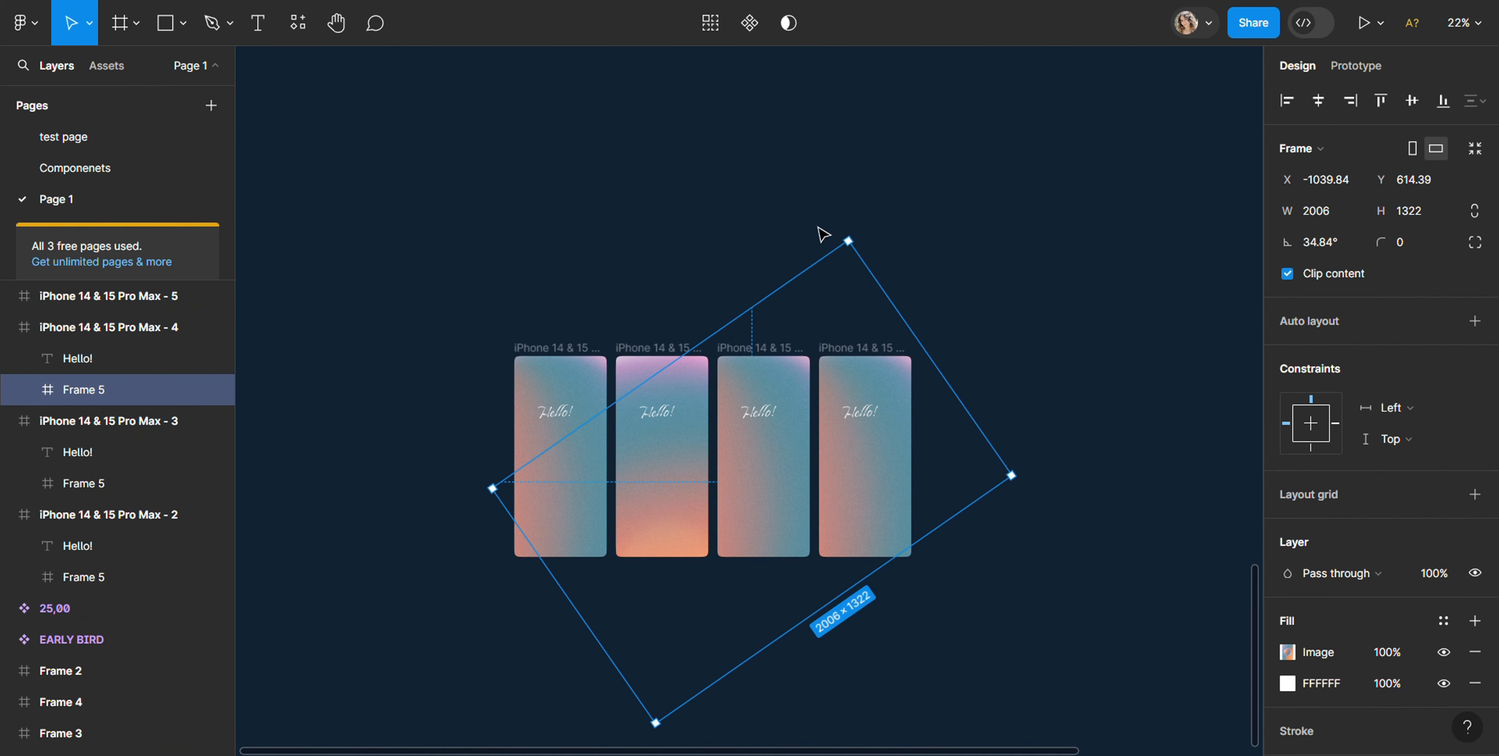
pyautogui.moveTo(846, 237); pyautogui.dragTo(693, 27)
pyautogui.scroll(-4, 963, 508)
pyautogui.moveTo(829, 272); pyautogui.dragTo(845, 311)
pyautogui.scroll(-2, 865, 466)
pyautogui.scroll(-2, 865, 465)
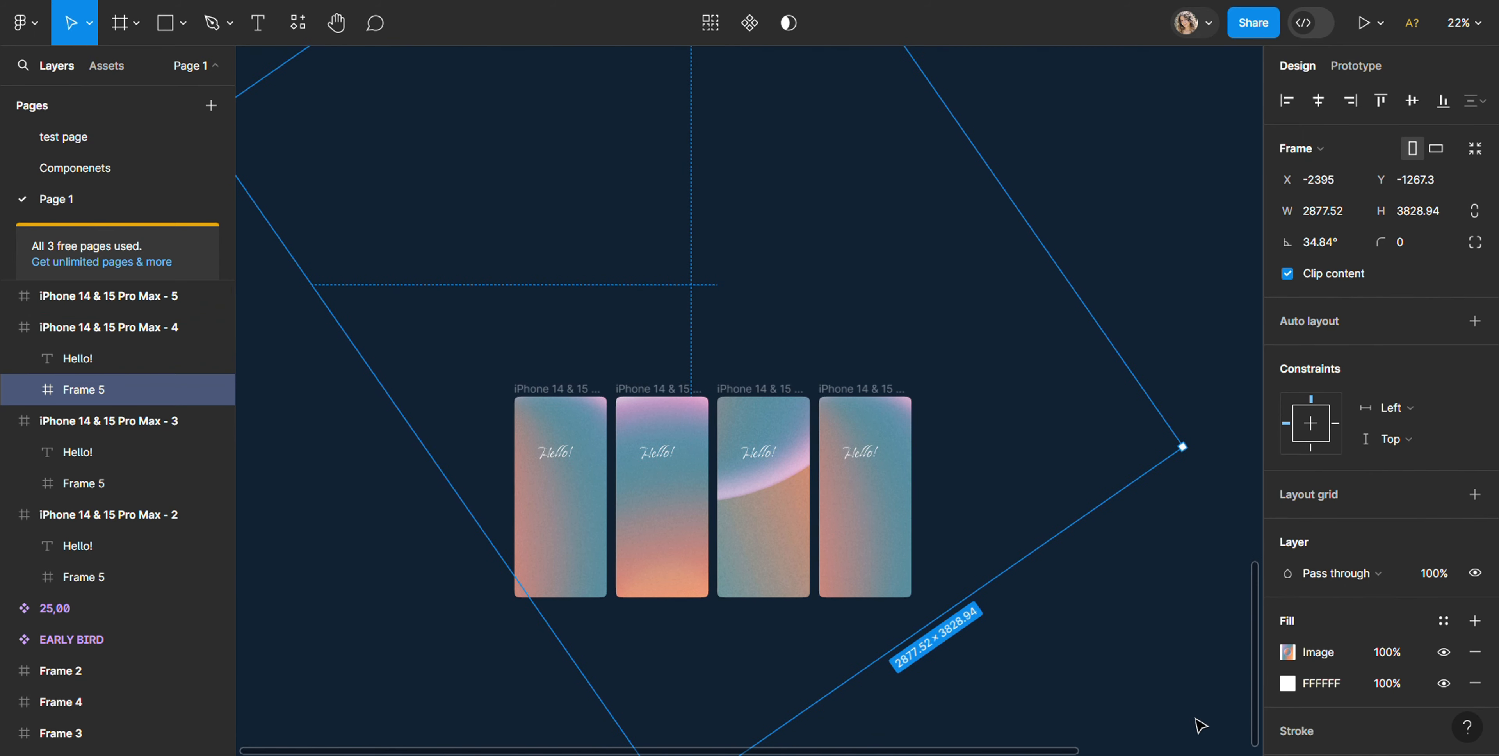
pyautogui.click(1193, 716)
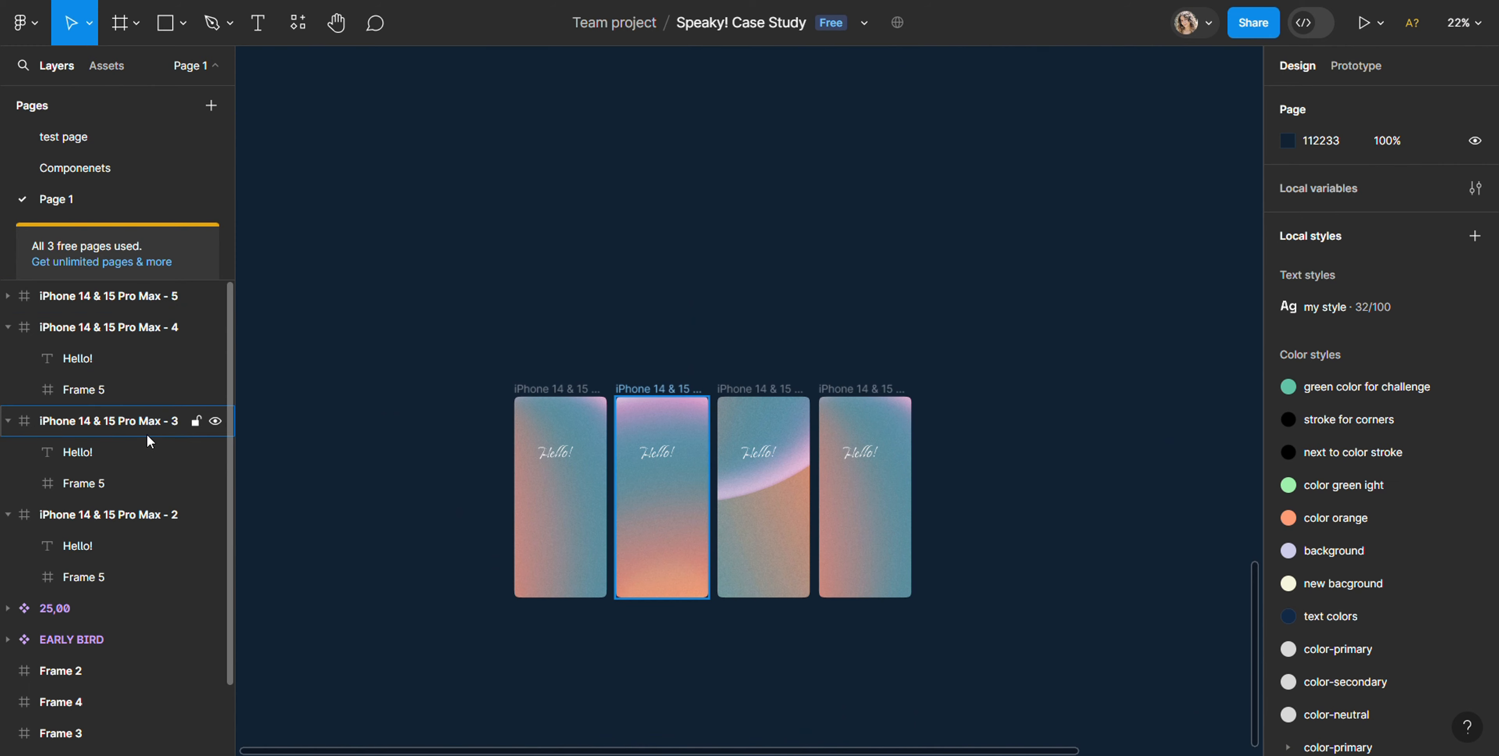
# Step: Rotate Frame 5 inside the iPhone 14 & 15 Pro Max - 5 frame to about -34° and stretch it to about 2006 × 2228
pyautogui.click(867, 394)
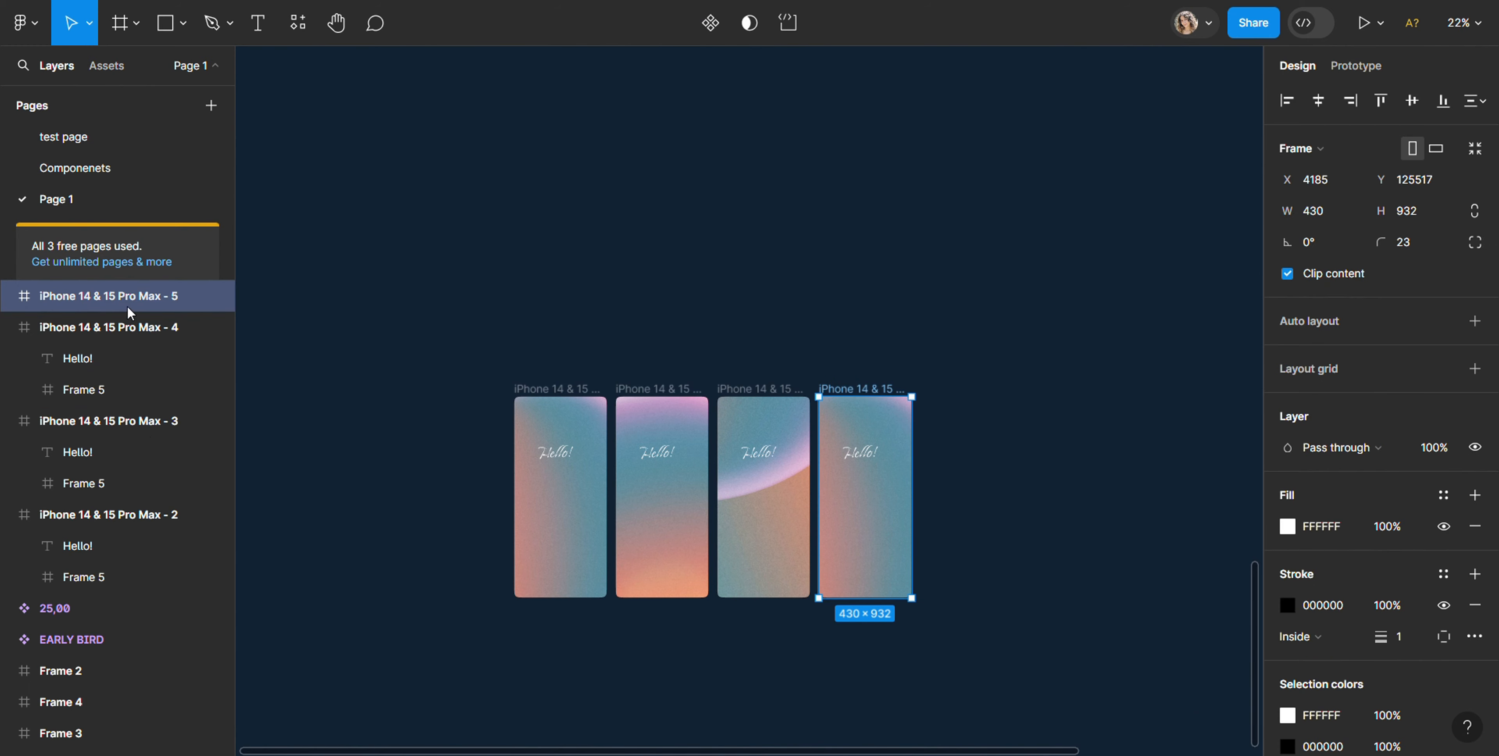
pyautogui.click(8, 296)
pyautogui.click(76, 357)
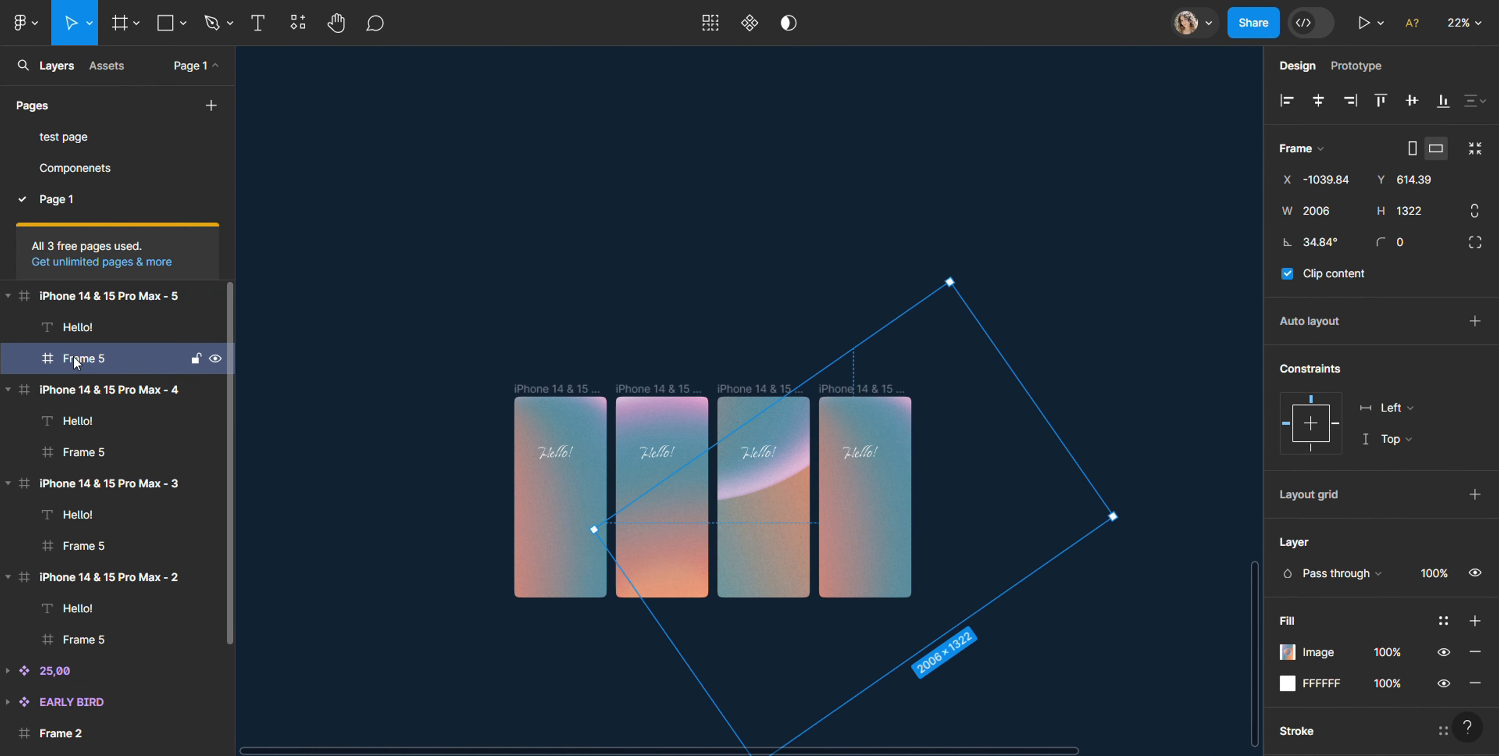
pyautogui.moveTo(949, 277); pyautogui.dragTo(1121, 519)
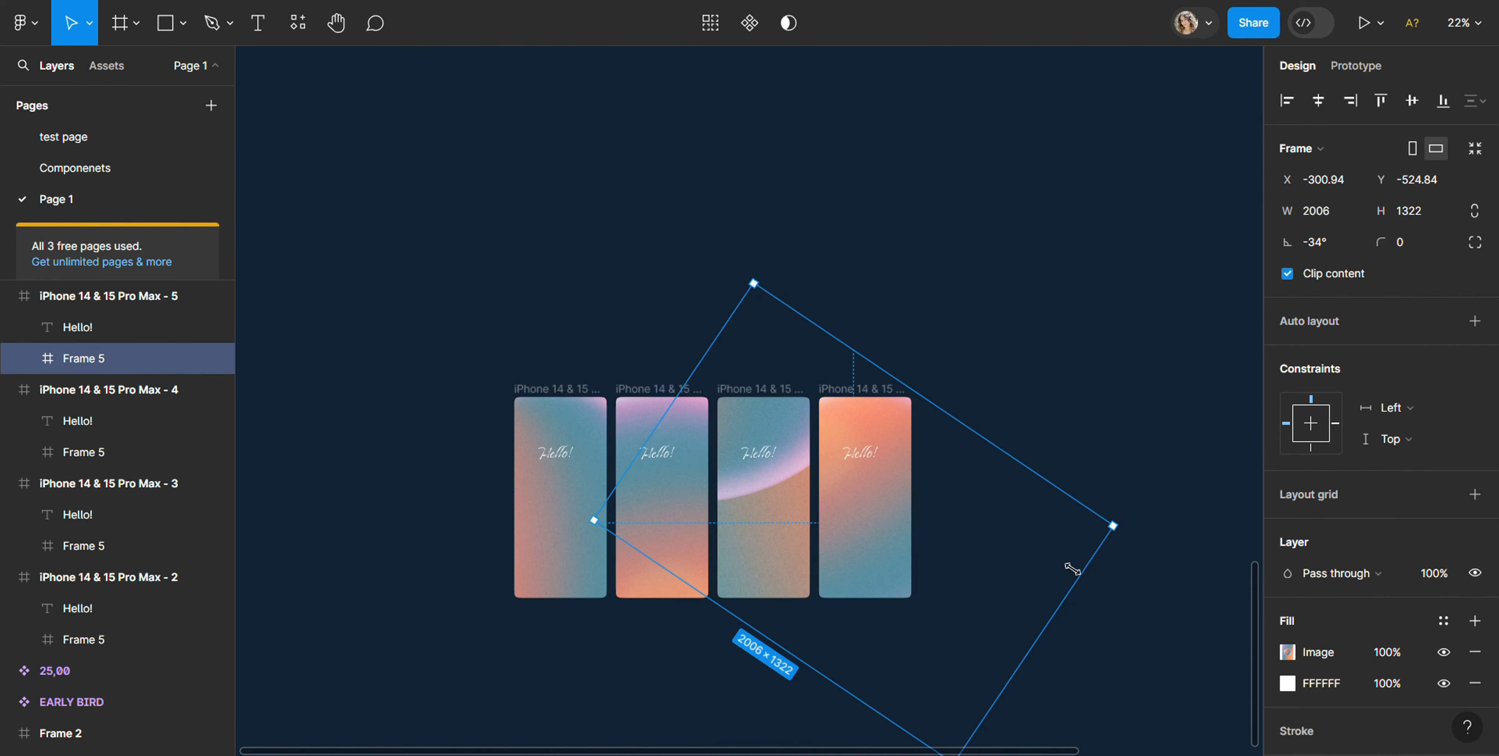
pyautogui.moveTo(803, 318); pyautogui.dragTo(924, 170)
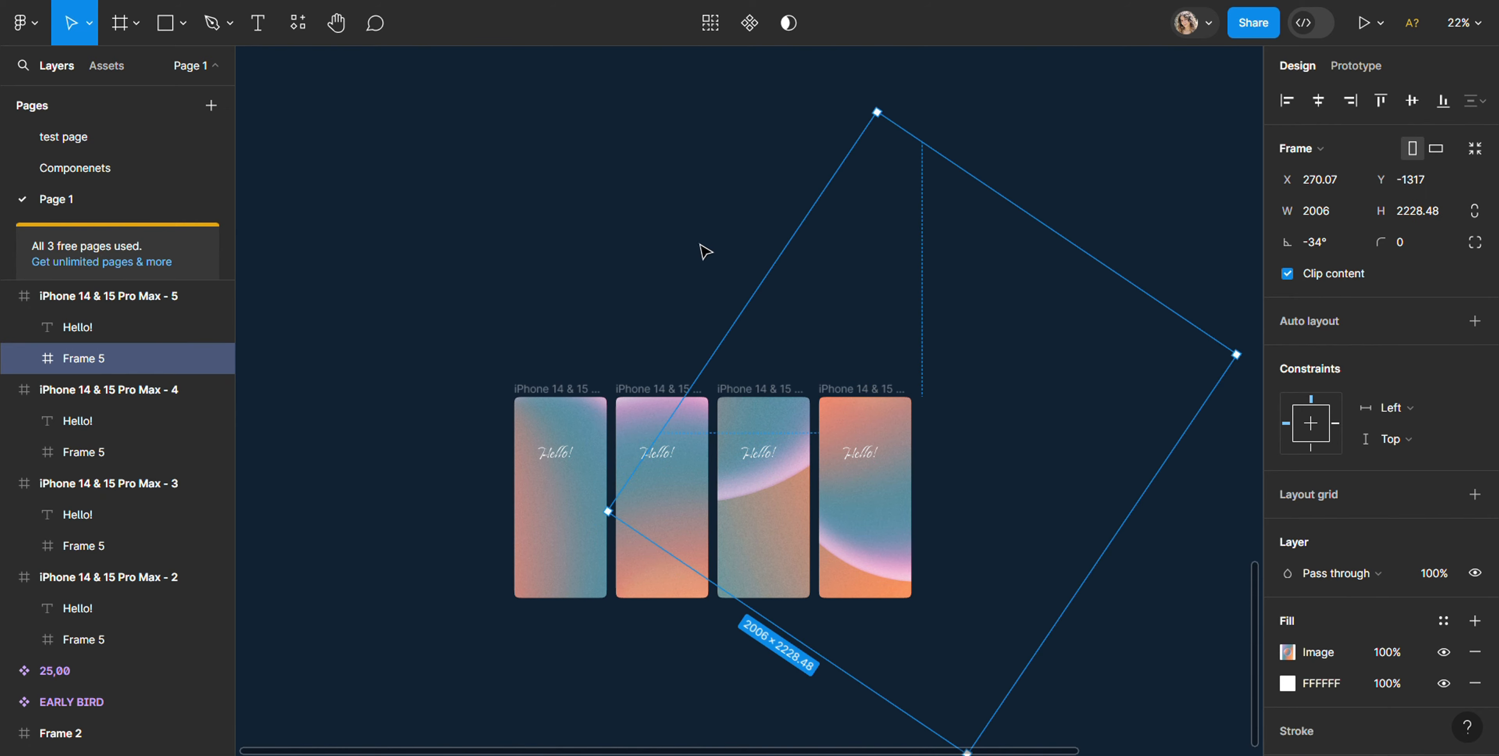
pyautogui.click(490, 238)
# Step: Switch to prototyping and connect the iPhone 14 & 15 Pro Max - 2 frame to the iPhone 14 & 15 Pro Max - 3 frame
pyautogui.scroll(5, 542, 443)
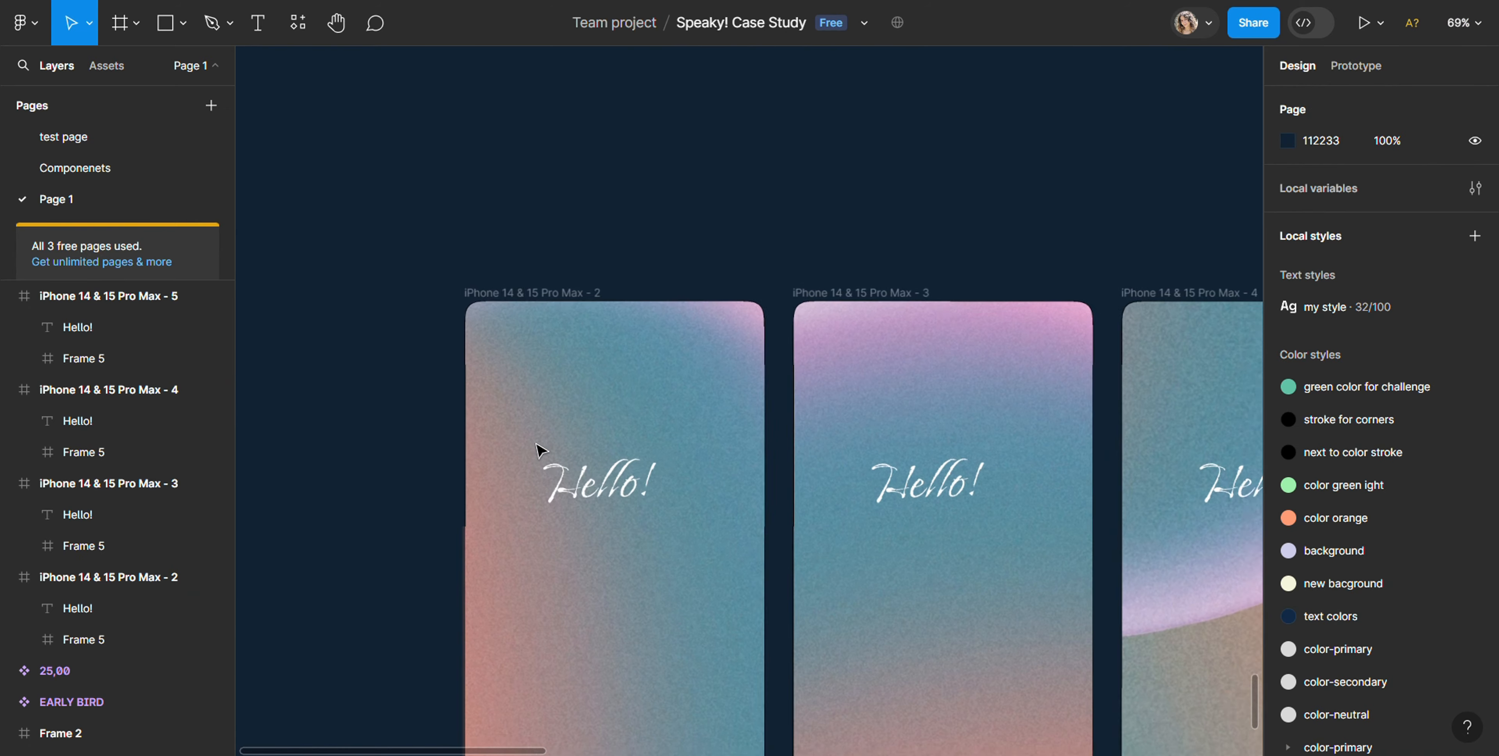
pyautogui.scroll(-2, 770, 382)
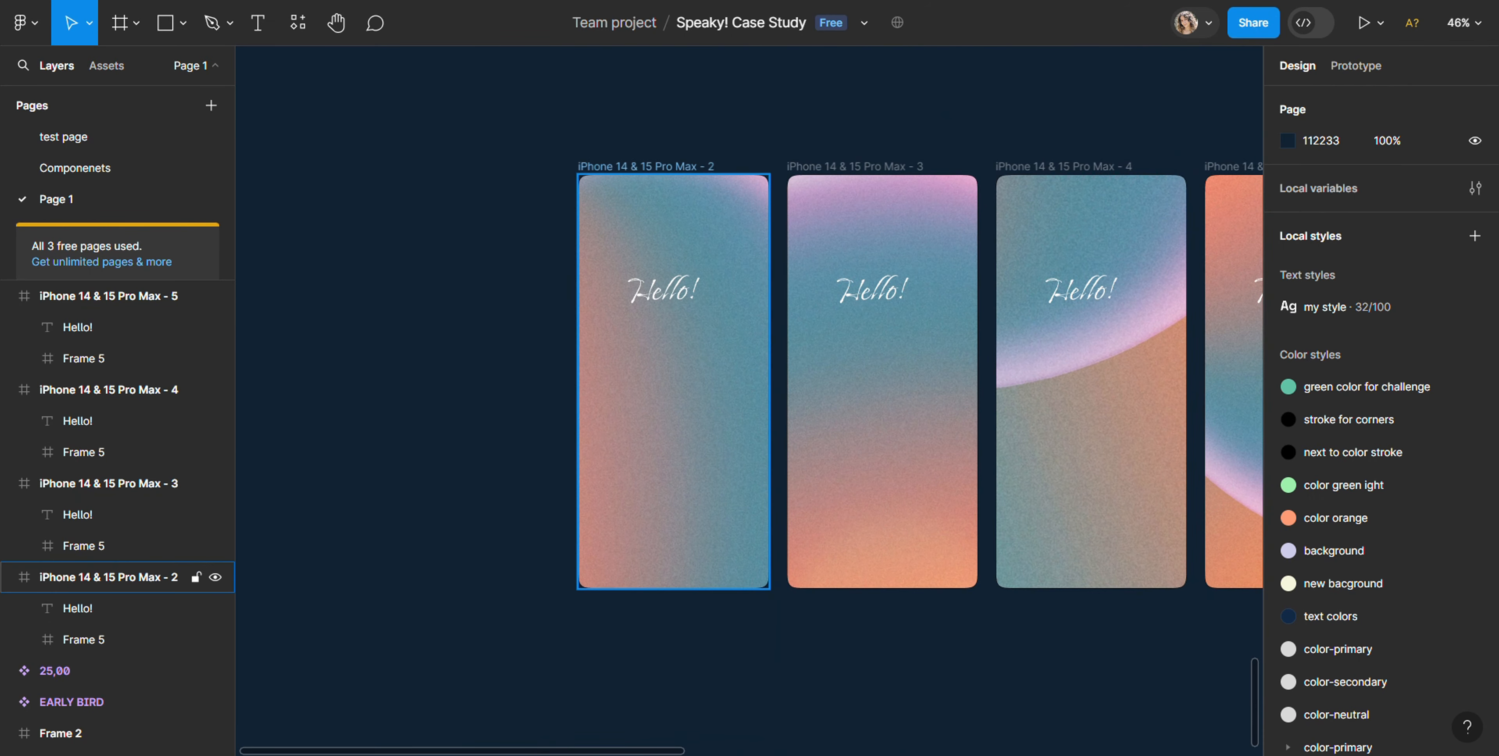
pyautogui.press('Print')
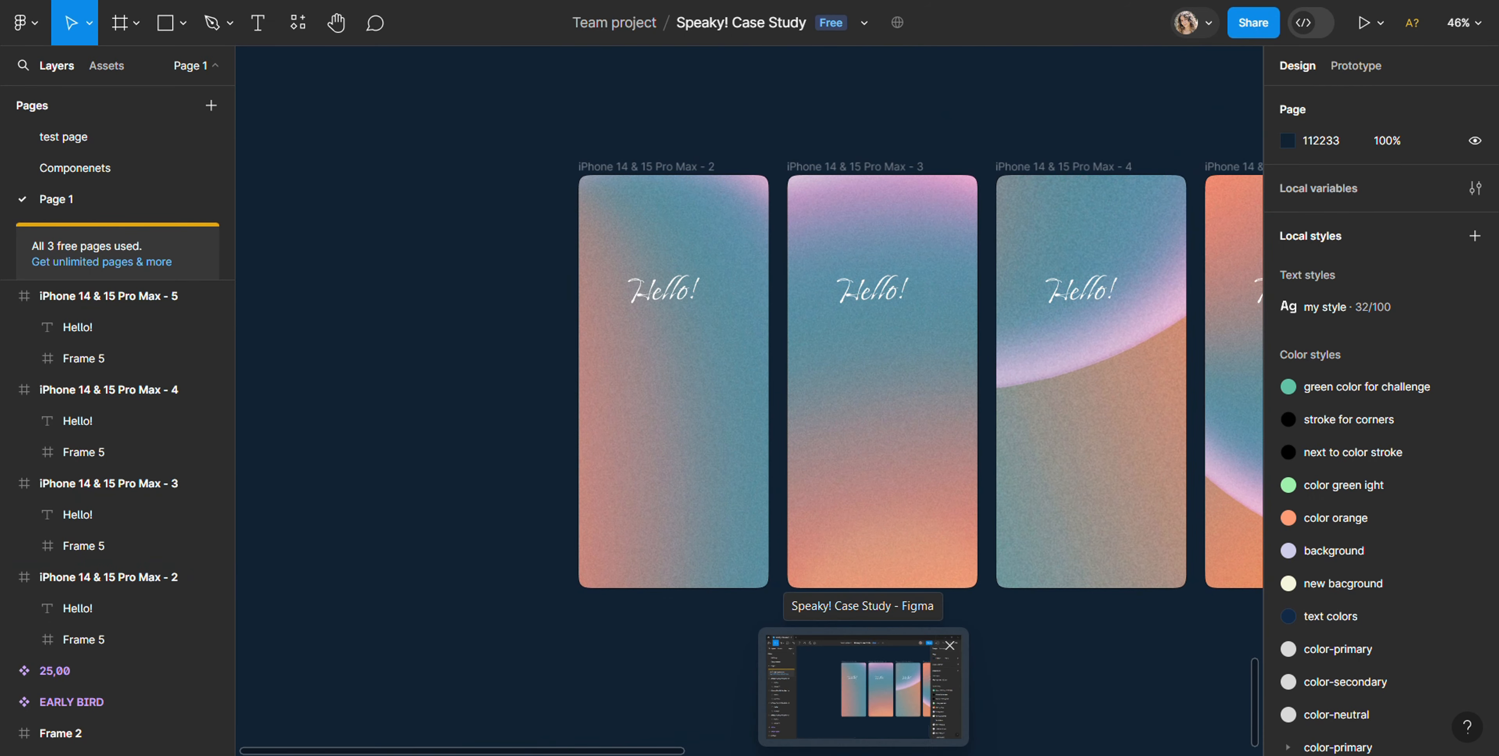
pyautogui.hotkey('shift', 'e')
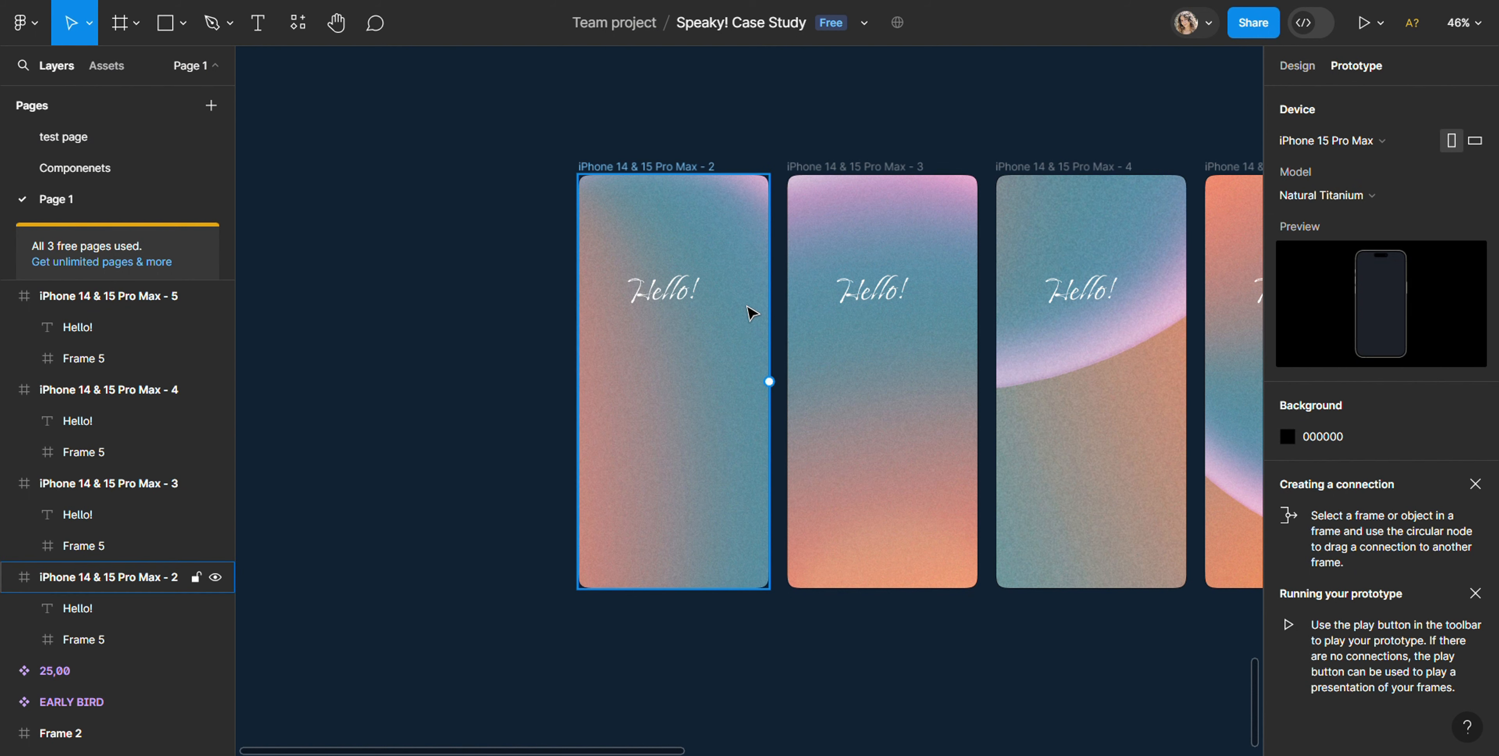
pyautogui.click(902, 443)
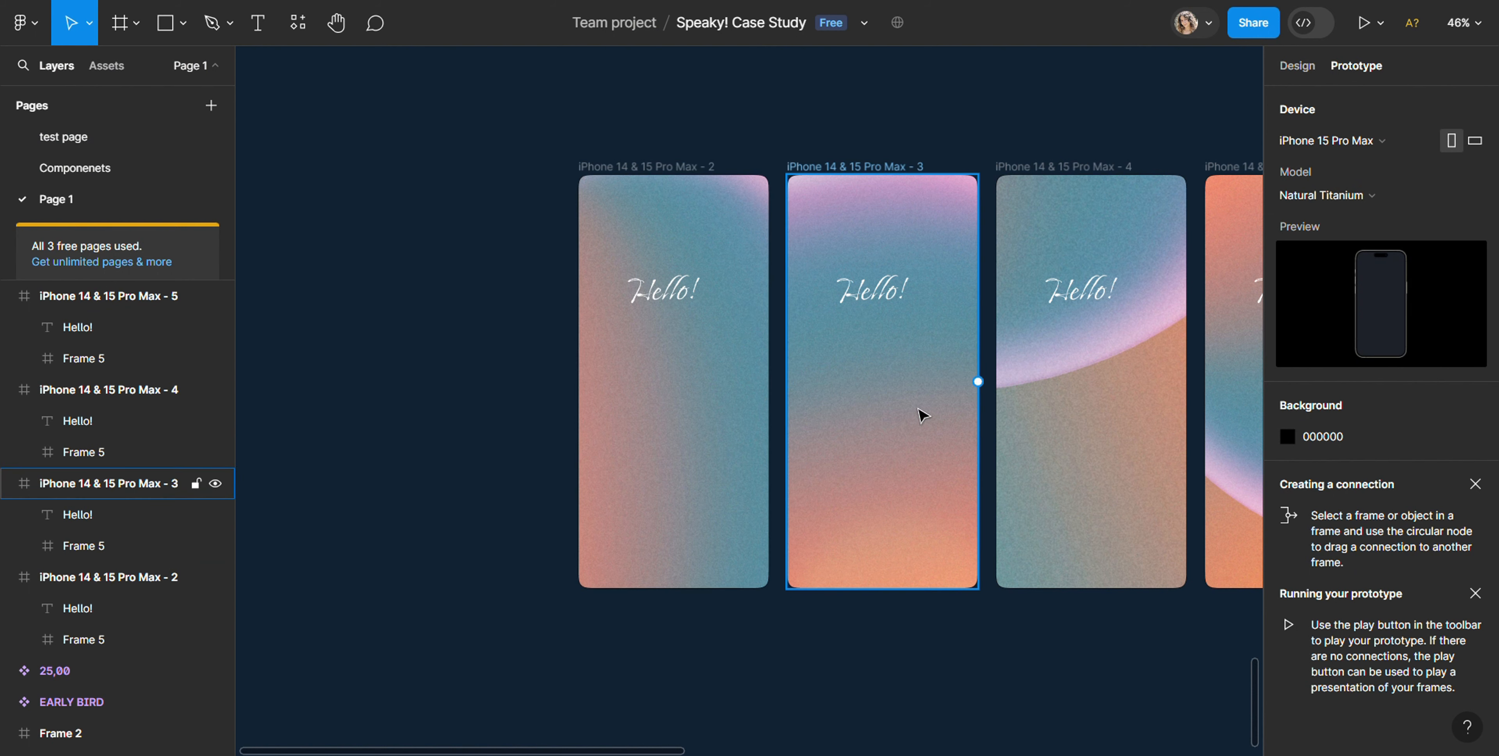
pyautogui.click(848, 456)
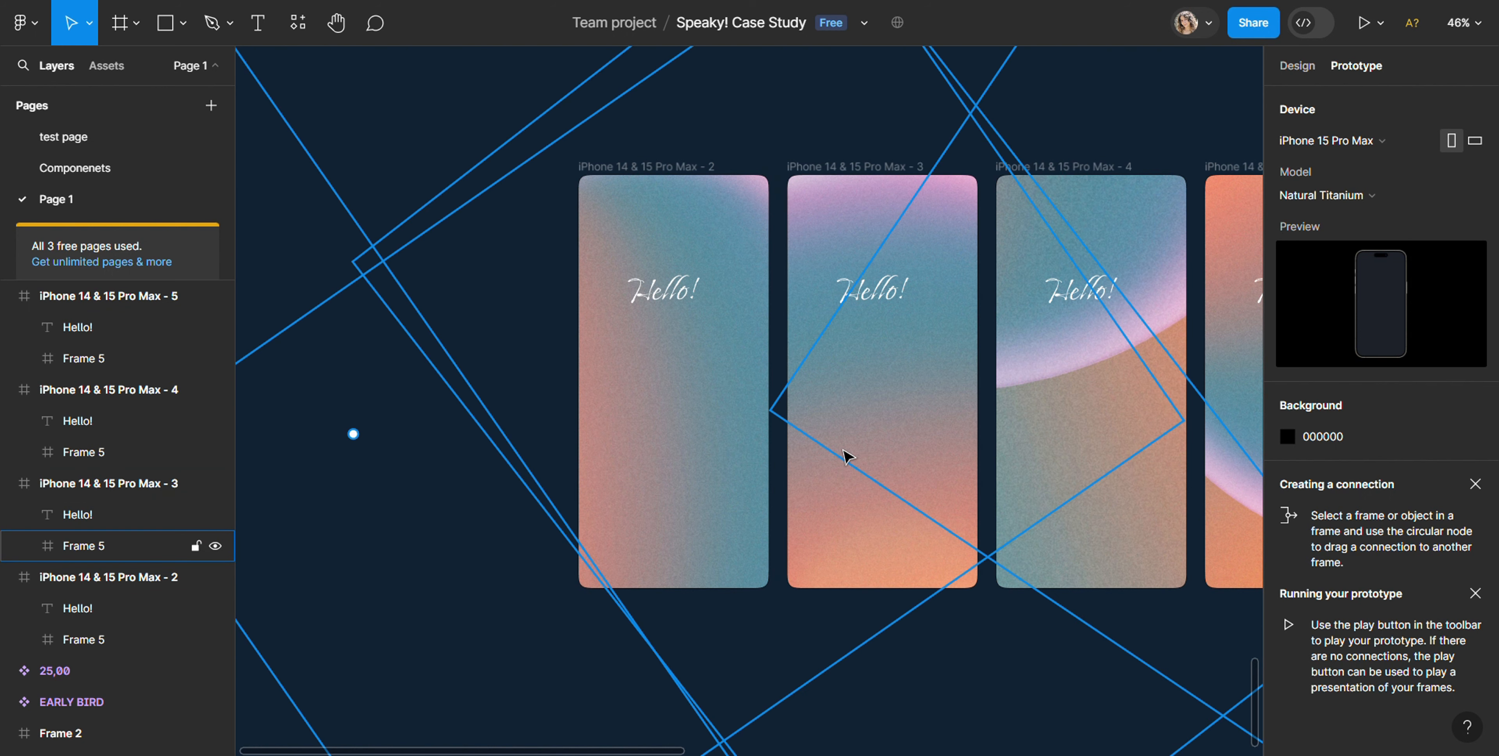
pyautogui.press('Escape')
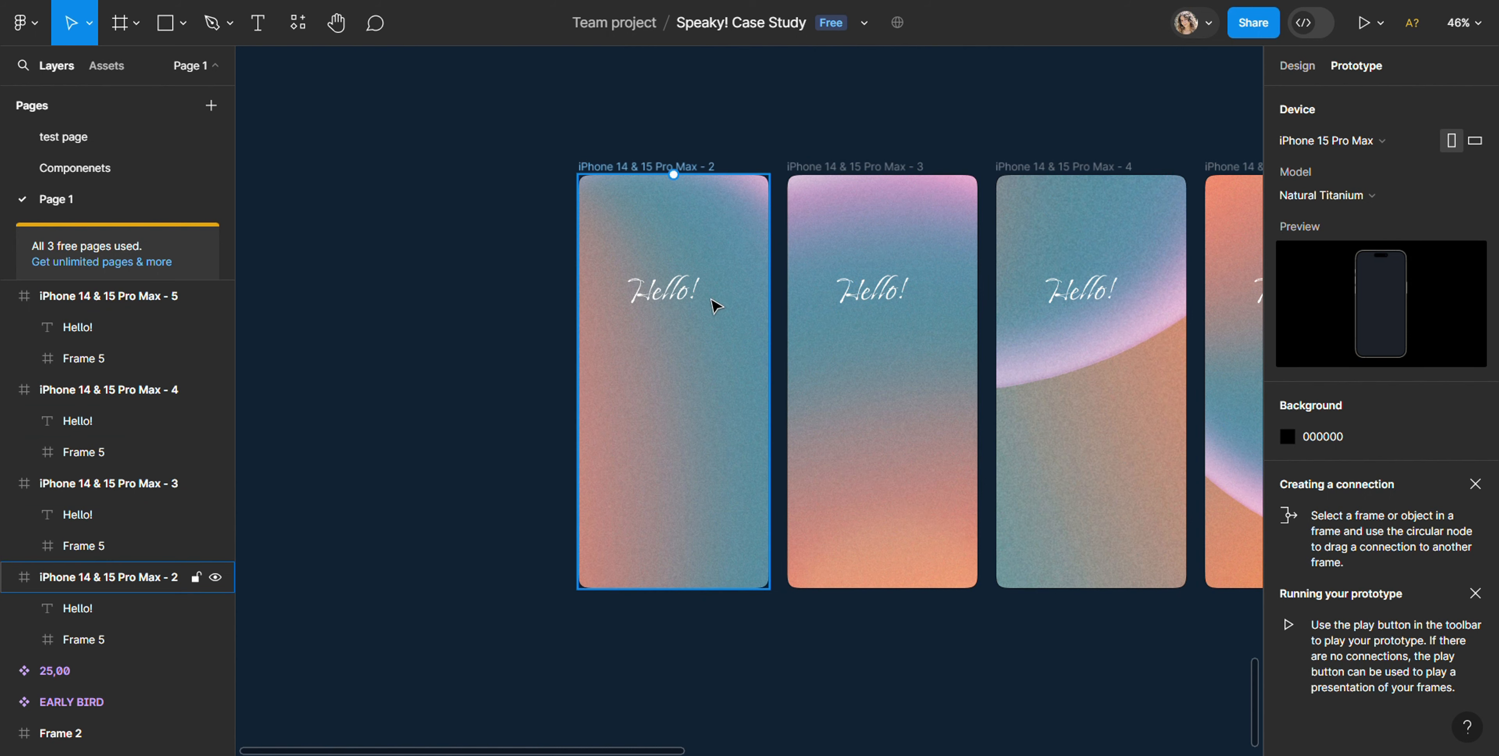
pyautogui.moveTo(770, 382); pyautogui.dragTo(798, 388)
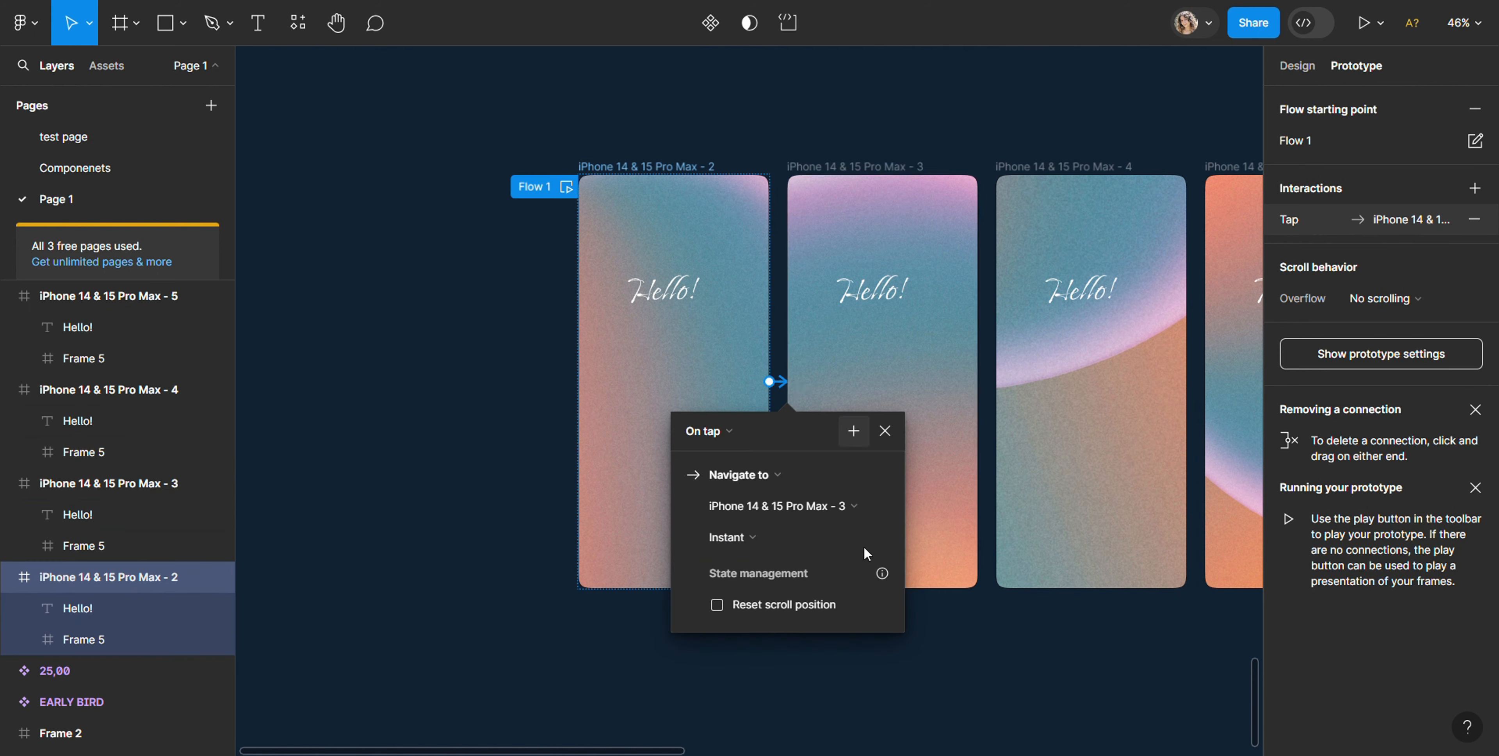
# Step: Set the connection to trigger After delay with a Smart animate transition, Ease in and out, lasting 100 ms
pyautogui.click(726, 431)
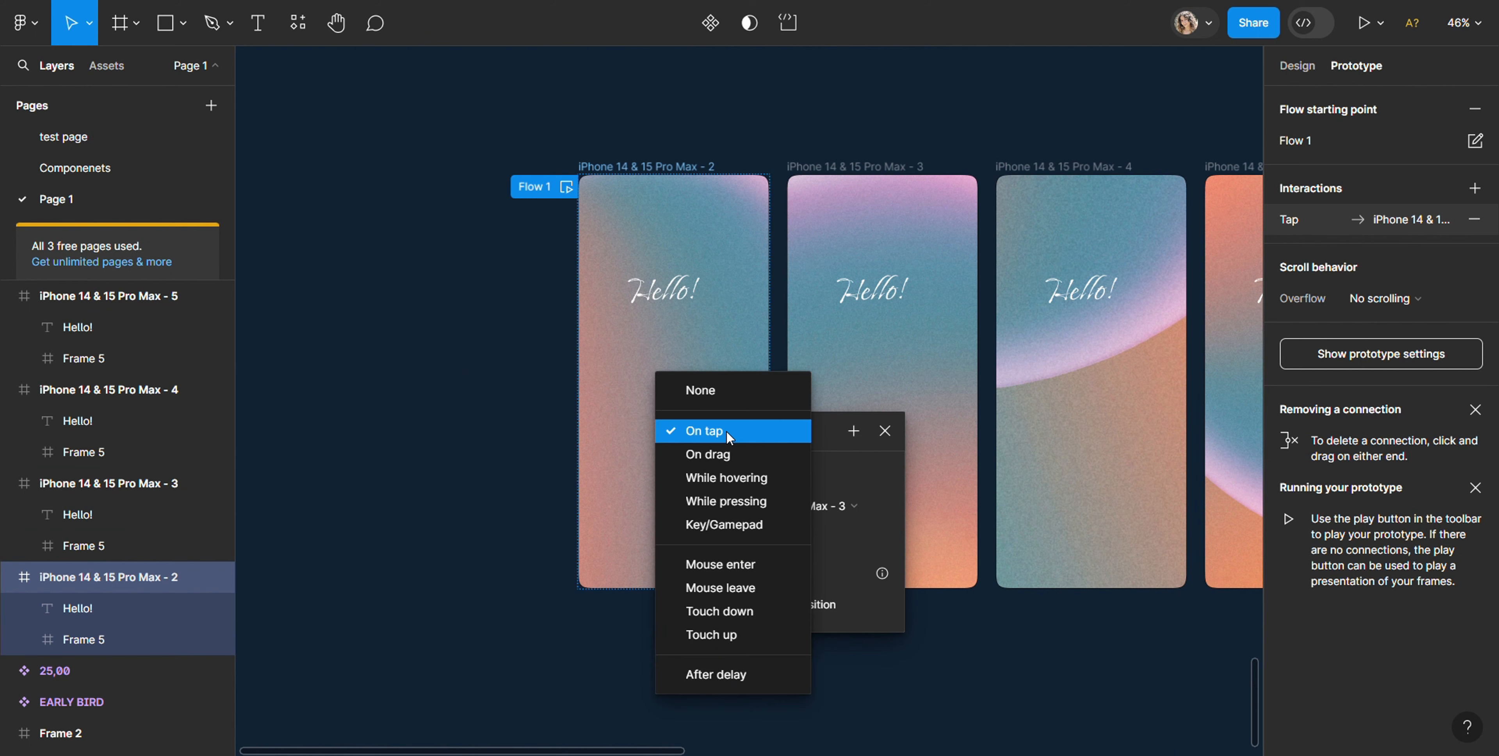
pyautogui.click(716, 674)
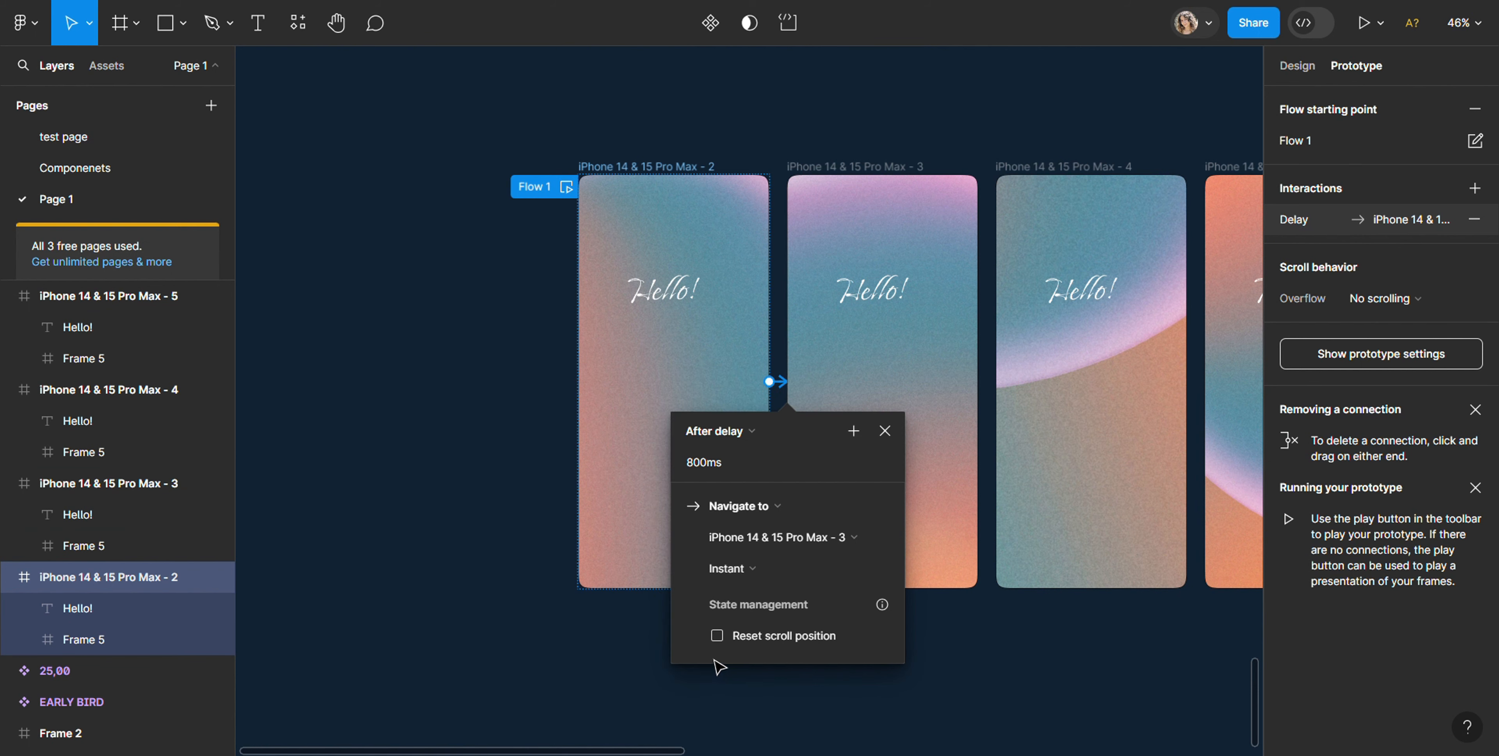
pyautogui.click(773, 570)
pyautogui.click(774, 602)
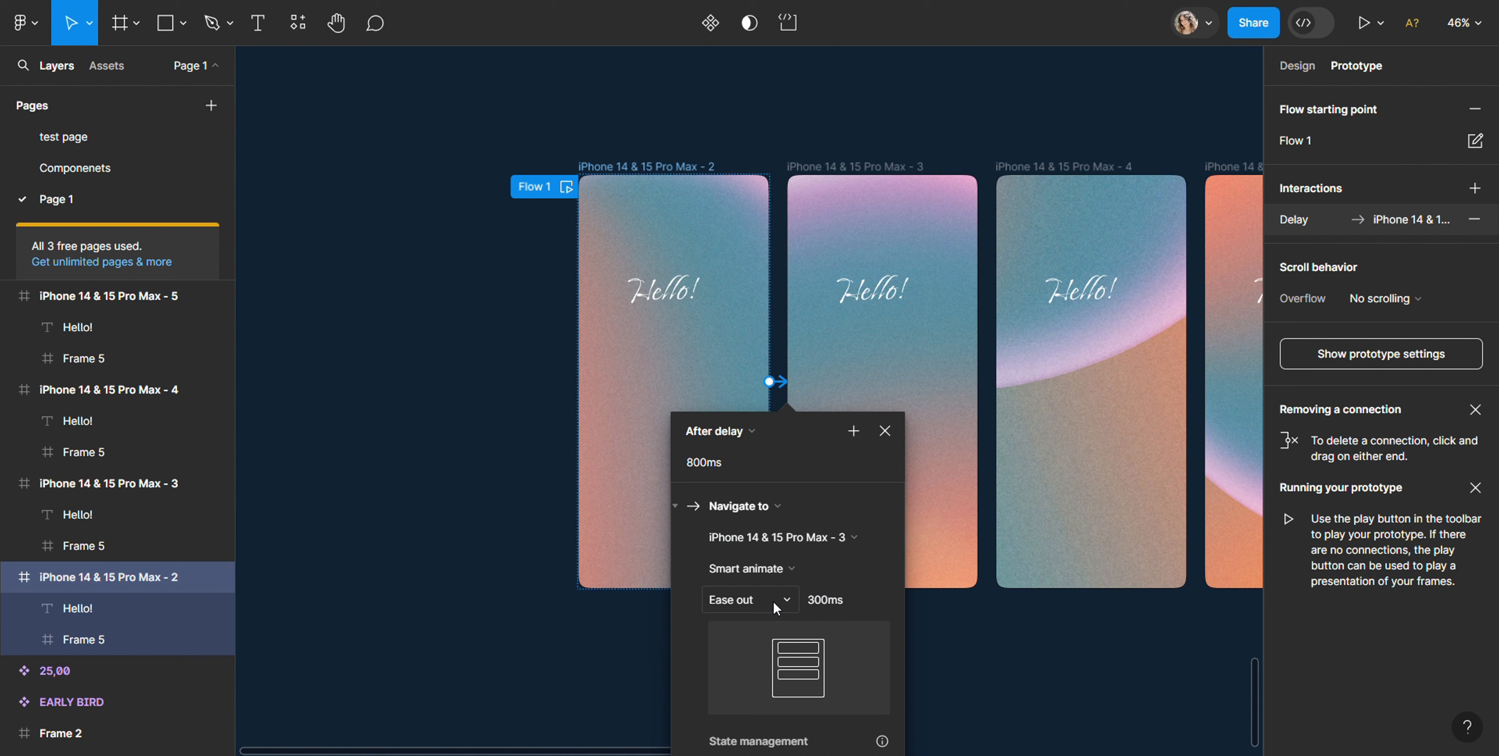
pyautogui.click(772, 601)
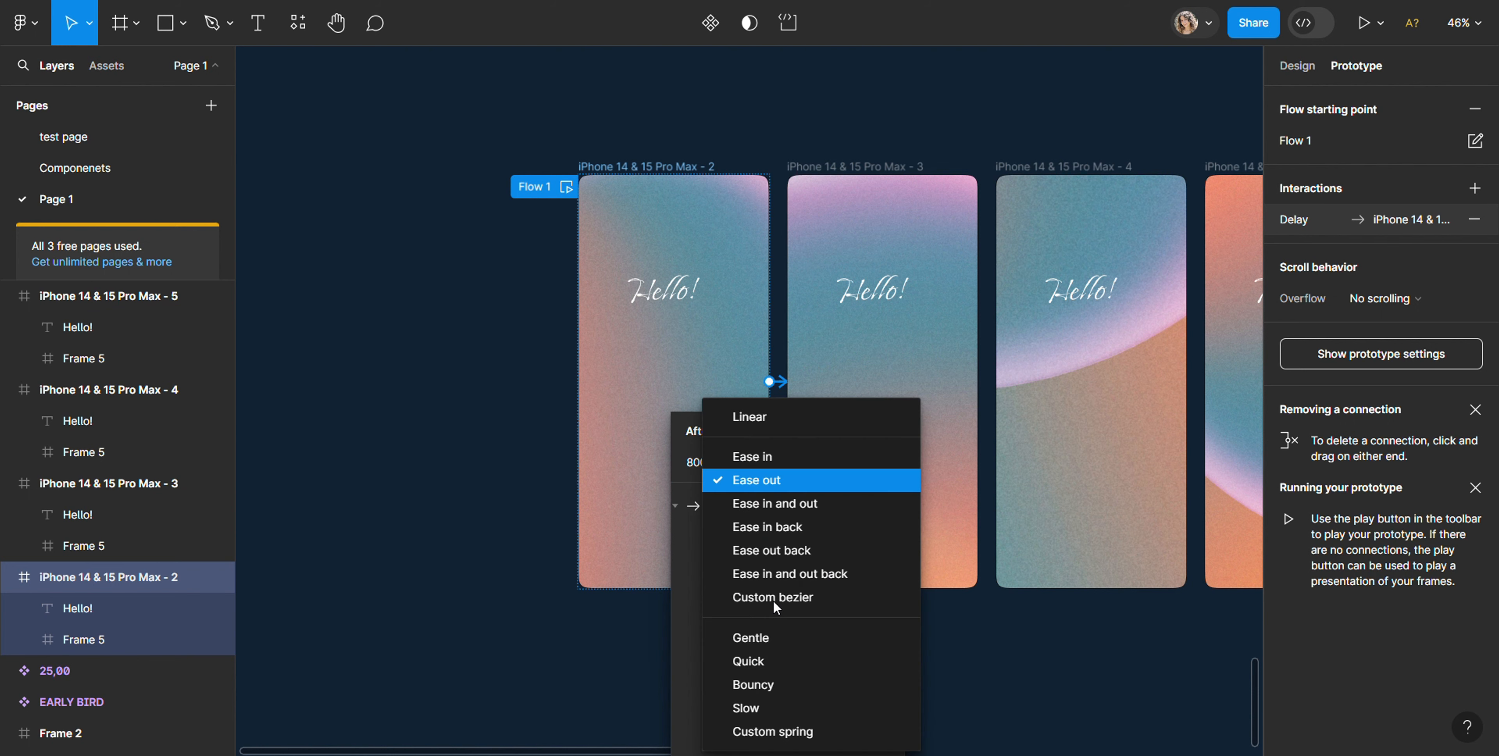
pyautogui.click(787, 504)
pyautogui.click(828, 599)
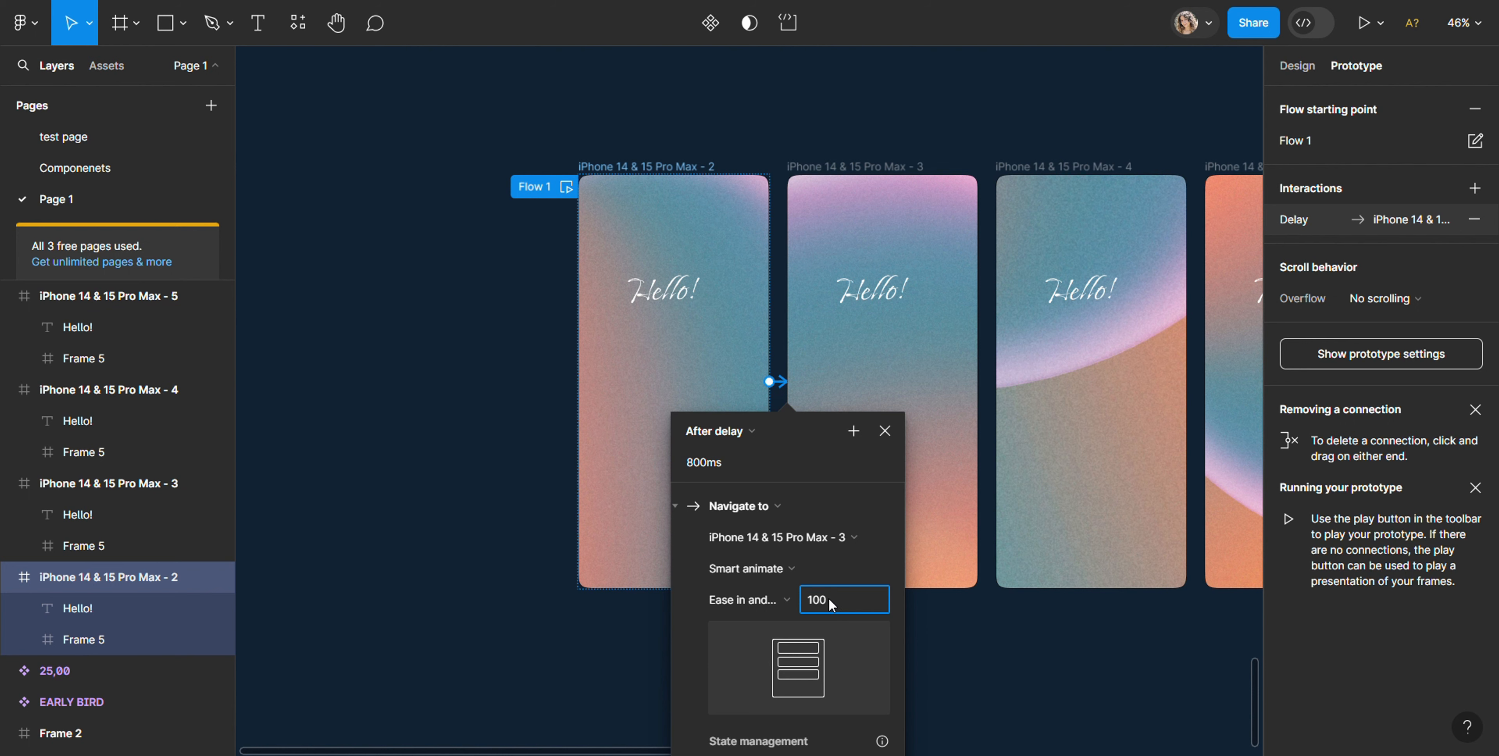
pyautogui.write('100')
pyautogui.click(983, 685)
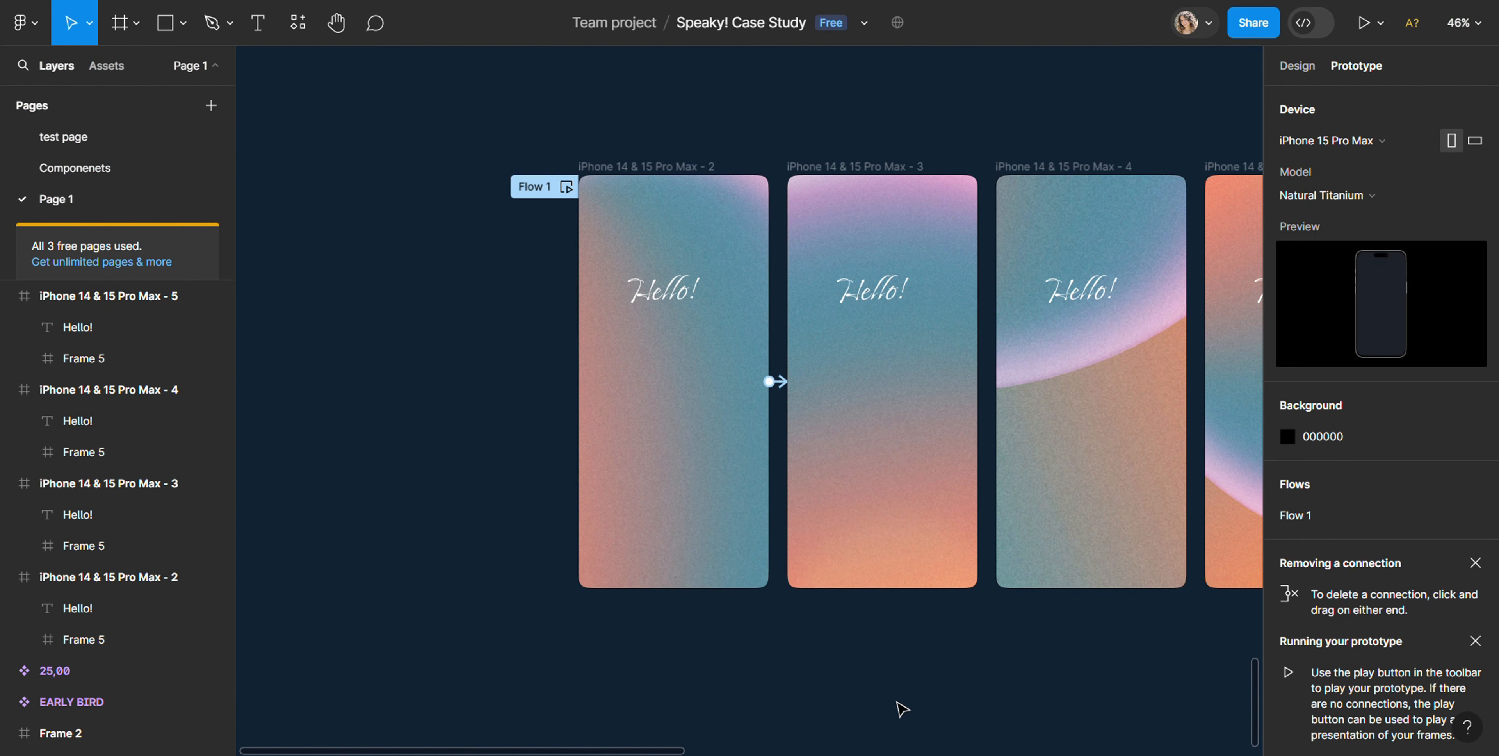
# Step: Lock the iPhone 14 & 15 Pro Max - 3 frame and connect it to the iPhone 14 & 15 Pro Max - 4 frame
pyautogui.moveTo(634, 750); pyautogui.dragTo(760, 752)
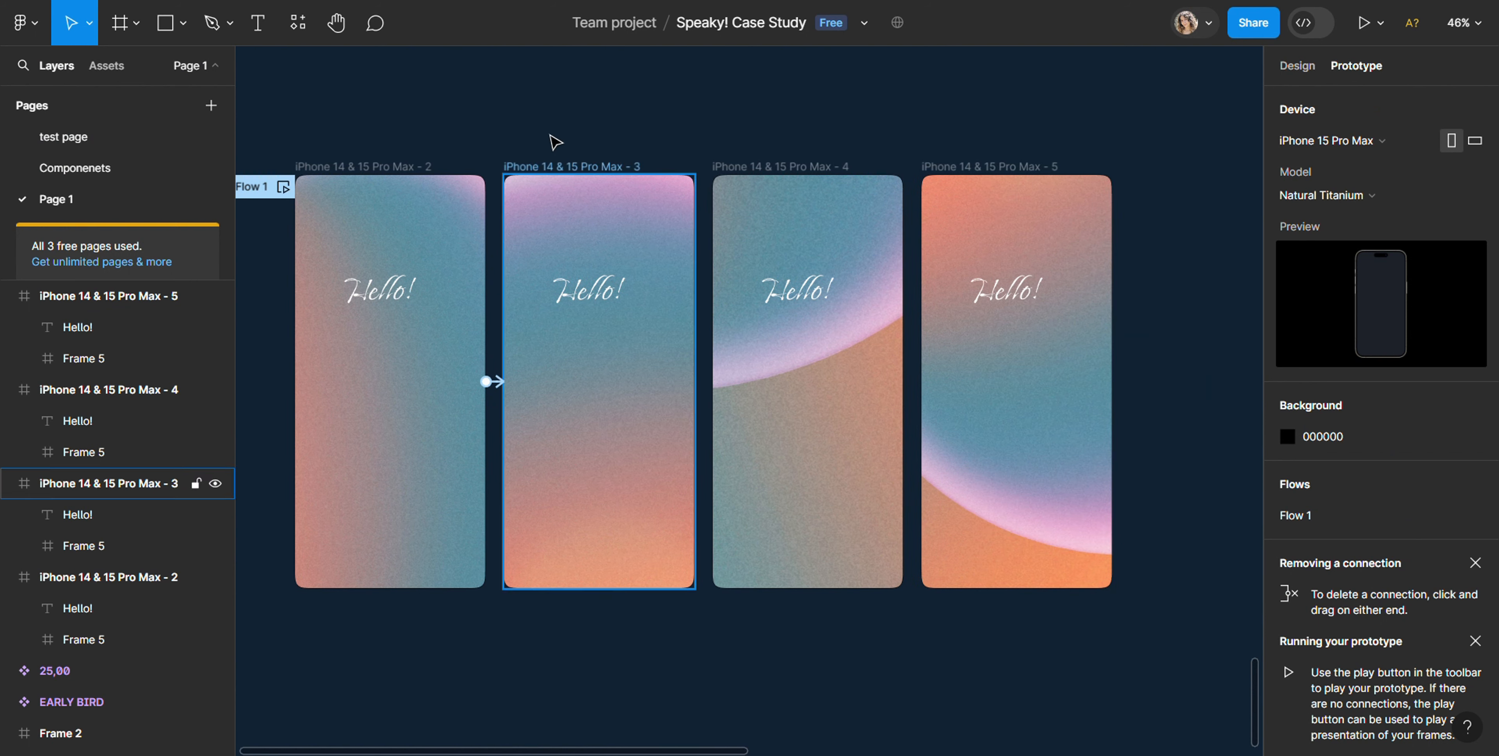
pyautogui.click(540, 168)
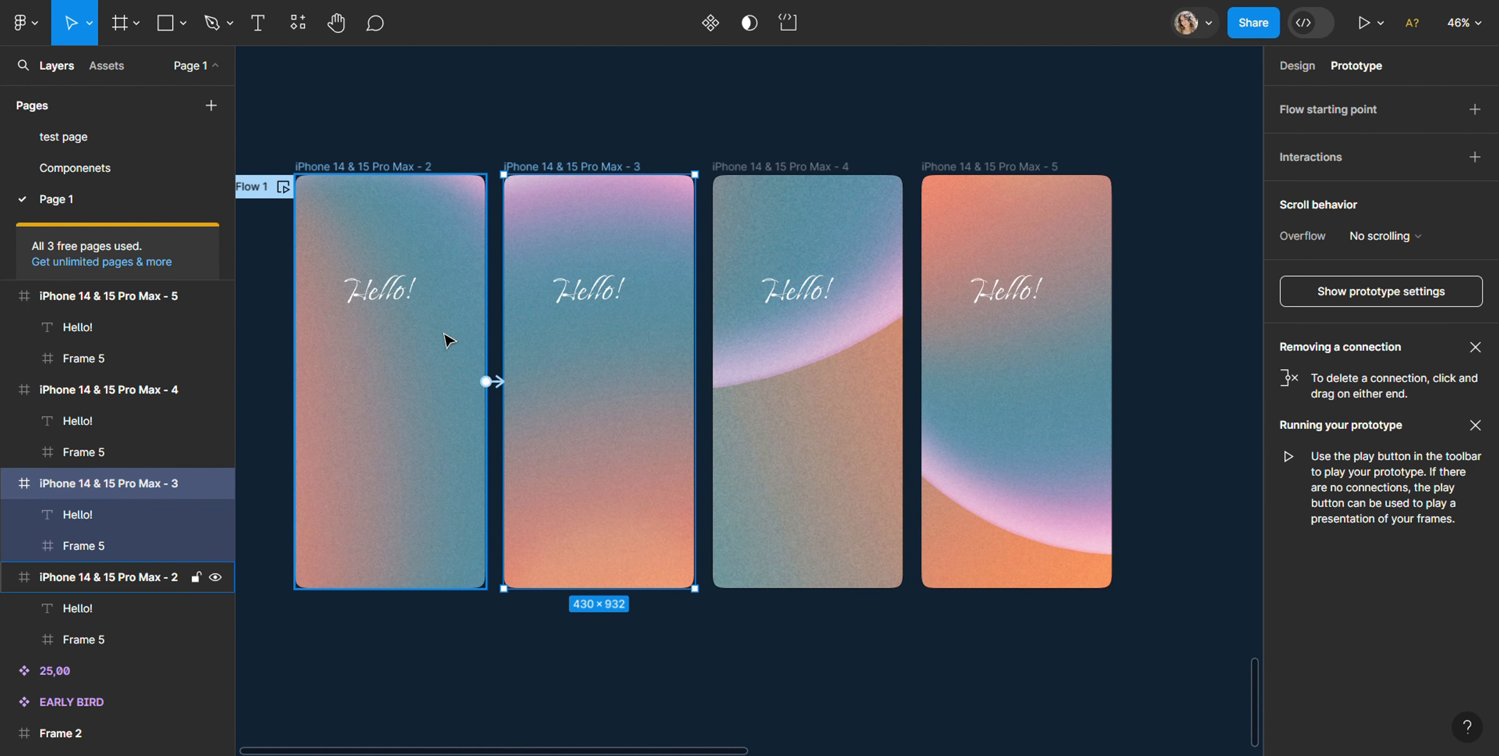
pyautogui.hotkey('ctrl', 'shift', 'l')
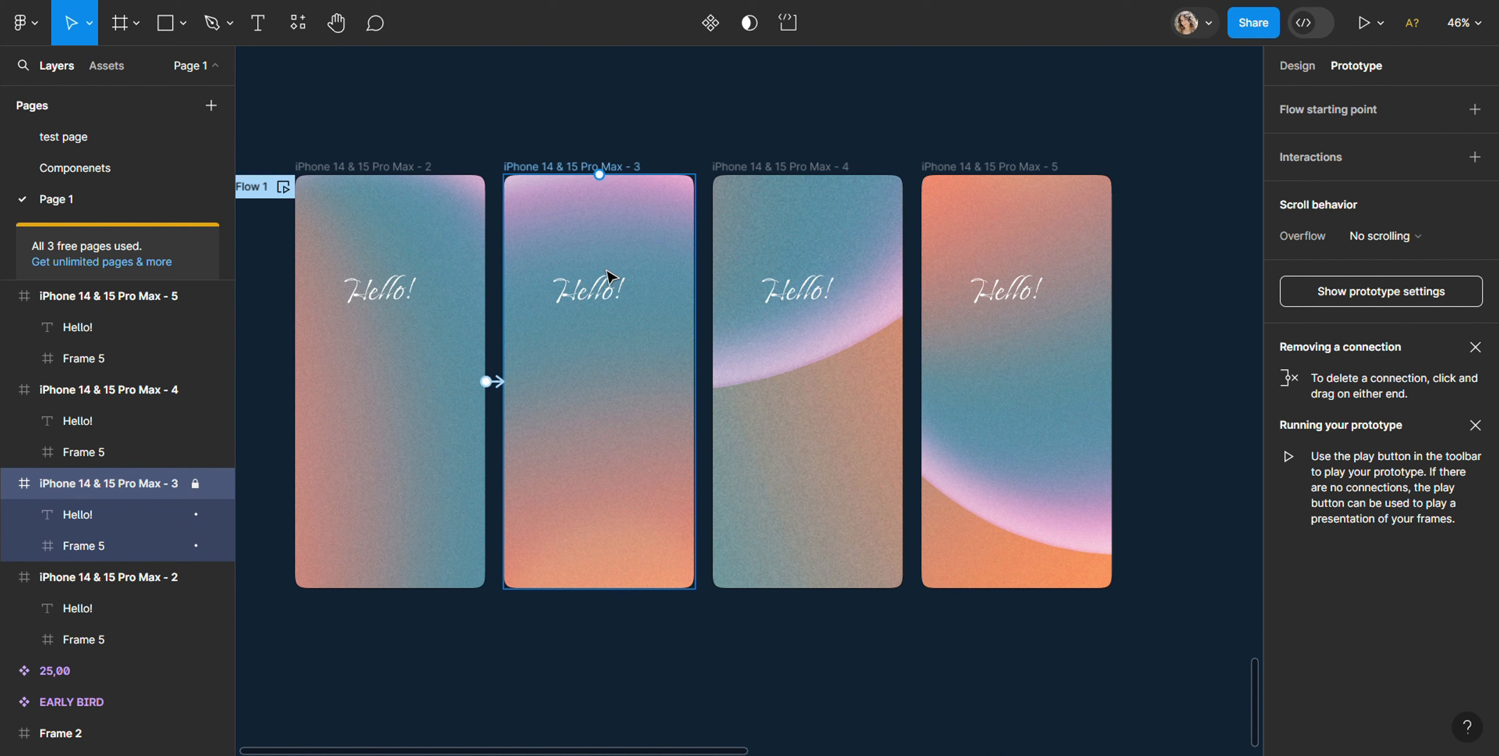
pyautogui.moveTo(738, 385); pyautogui.dragTo(739, 387)
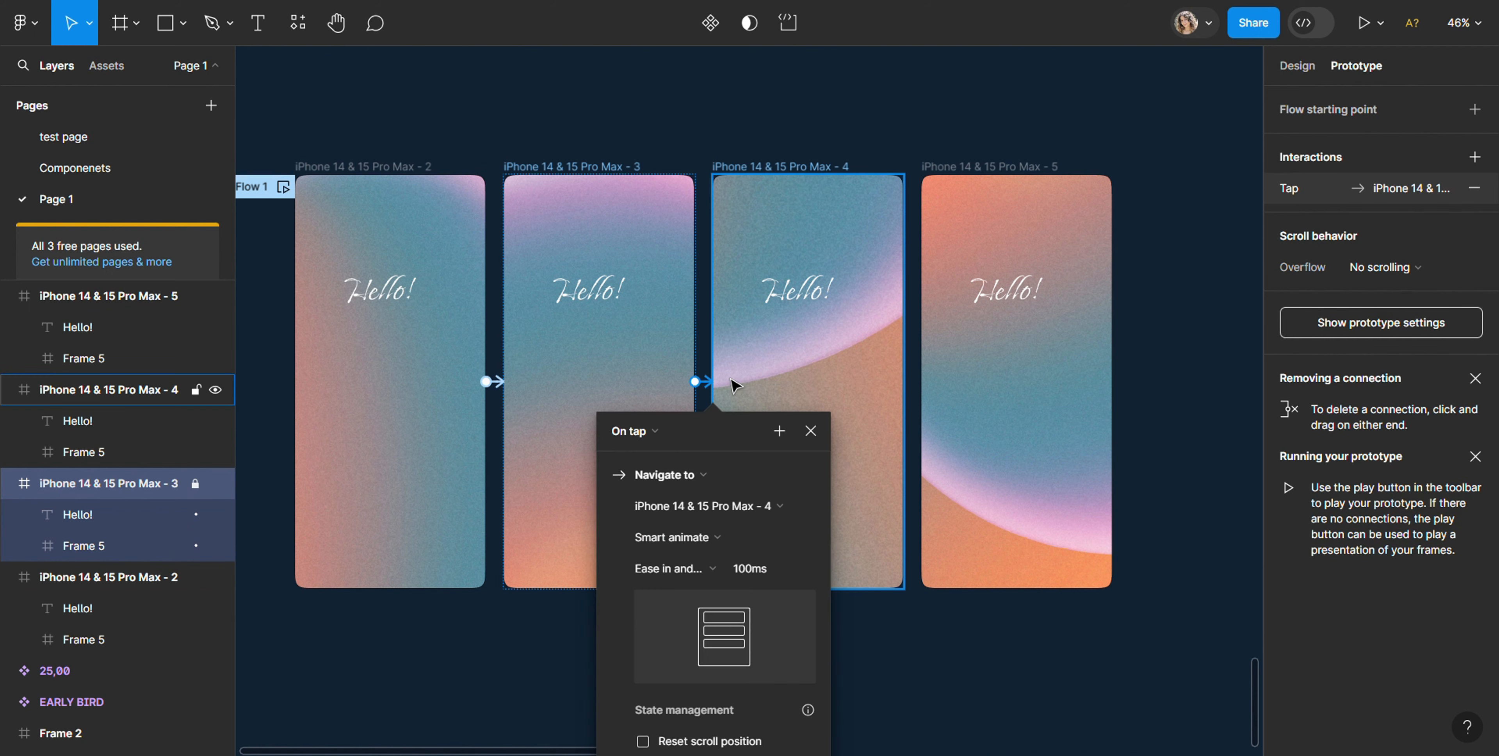
# Step: Set the trigger of the connection from iPhone 14 & 15 Pro Max - 3 to After delay
pyautogui.click(657, 434)
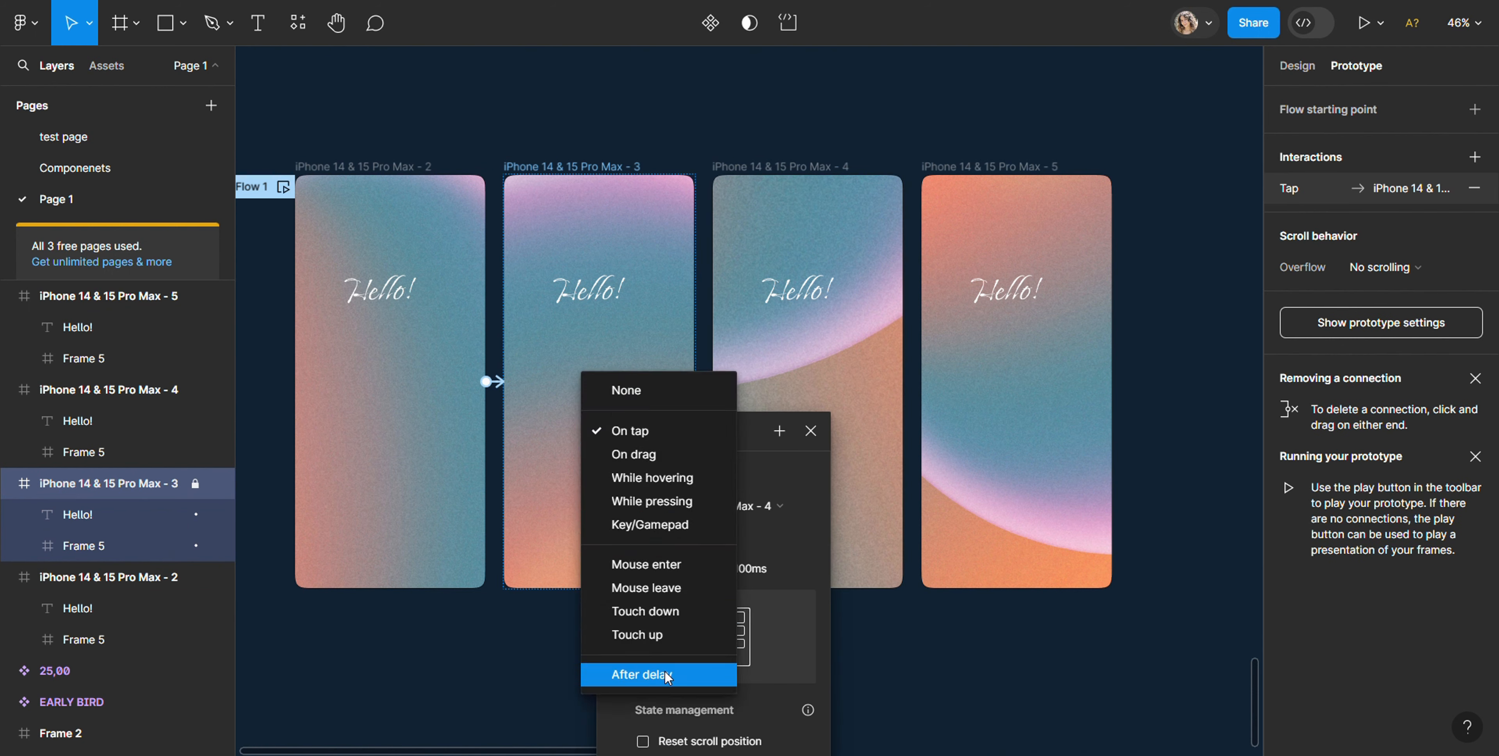
pyautogui.click(642, 674)
pyautogui.click(686, 571)
pyautogui.click(687, 571)
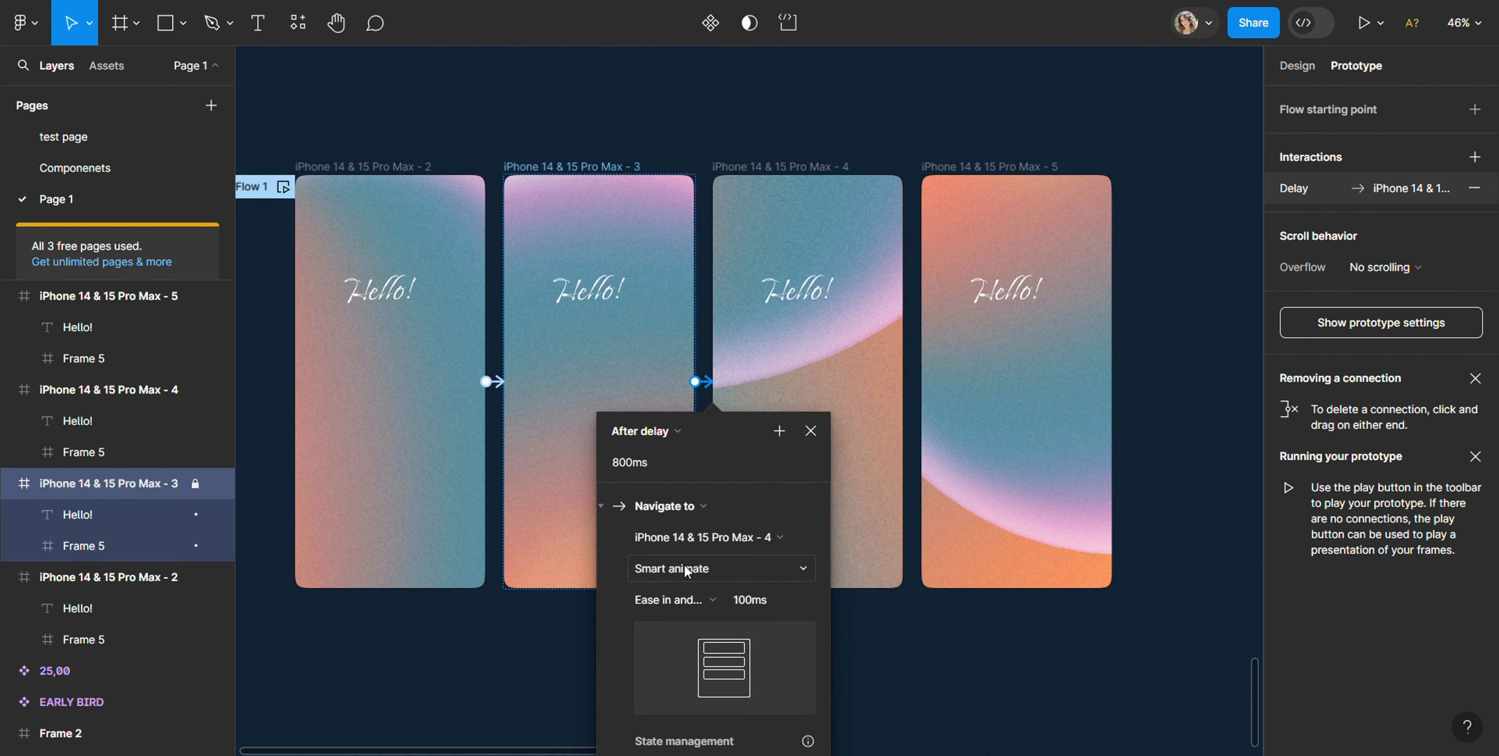
# Step: Lock the iPhone 14 & 15 Pro Max - 4 frame
pyautogui.click(733, 180)
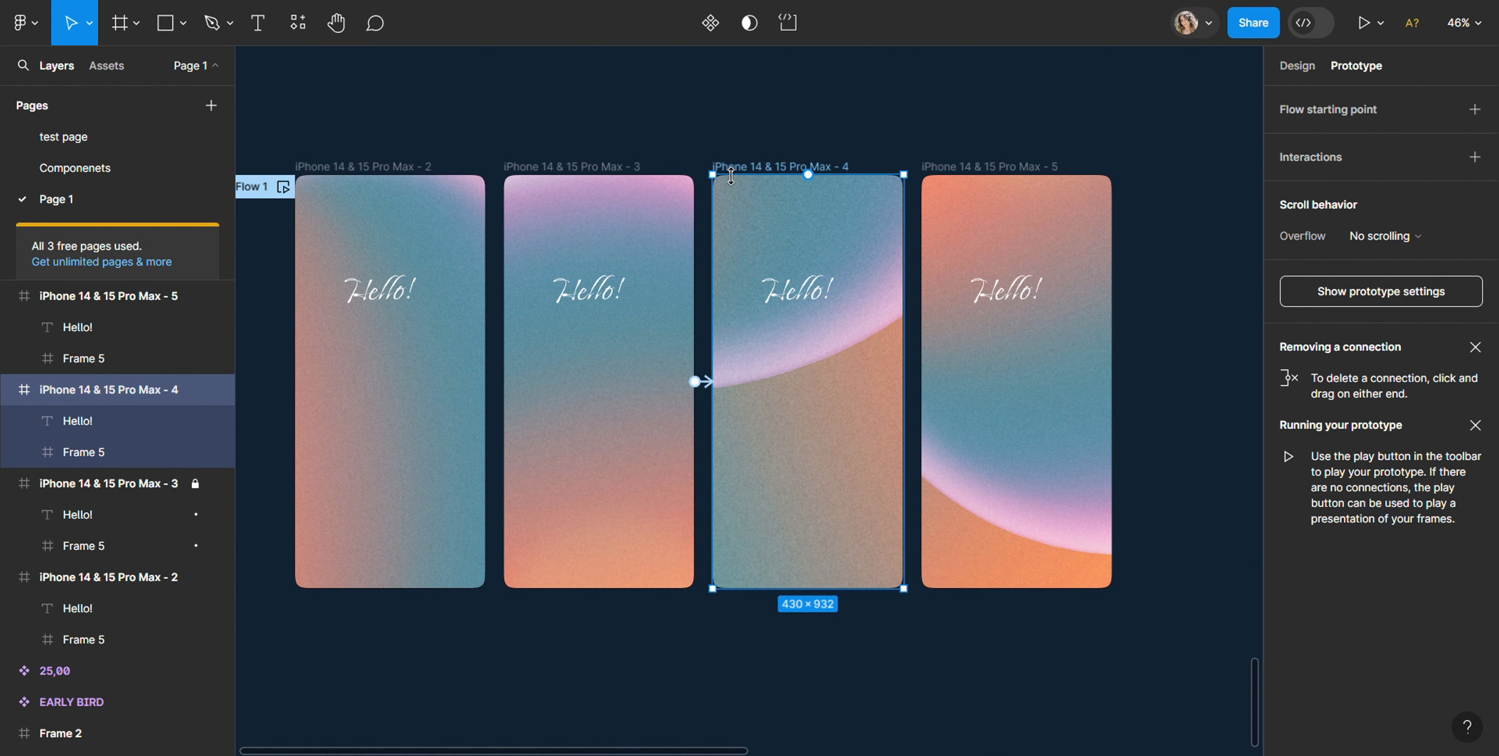
pyautogui.hotkey('ctrl', 'shift', 'l')
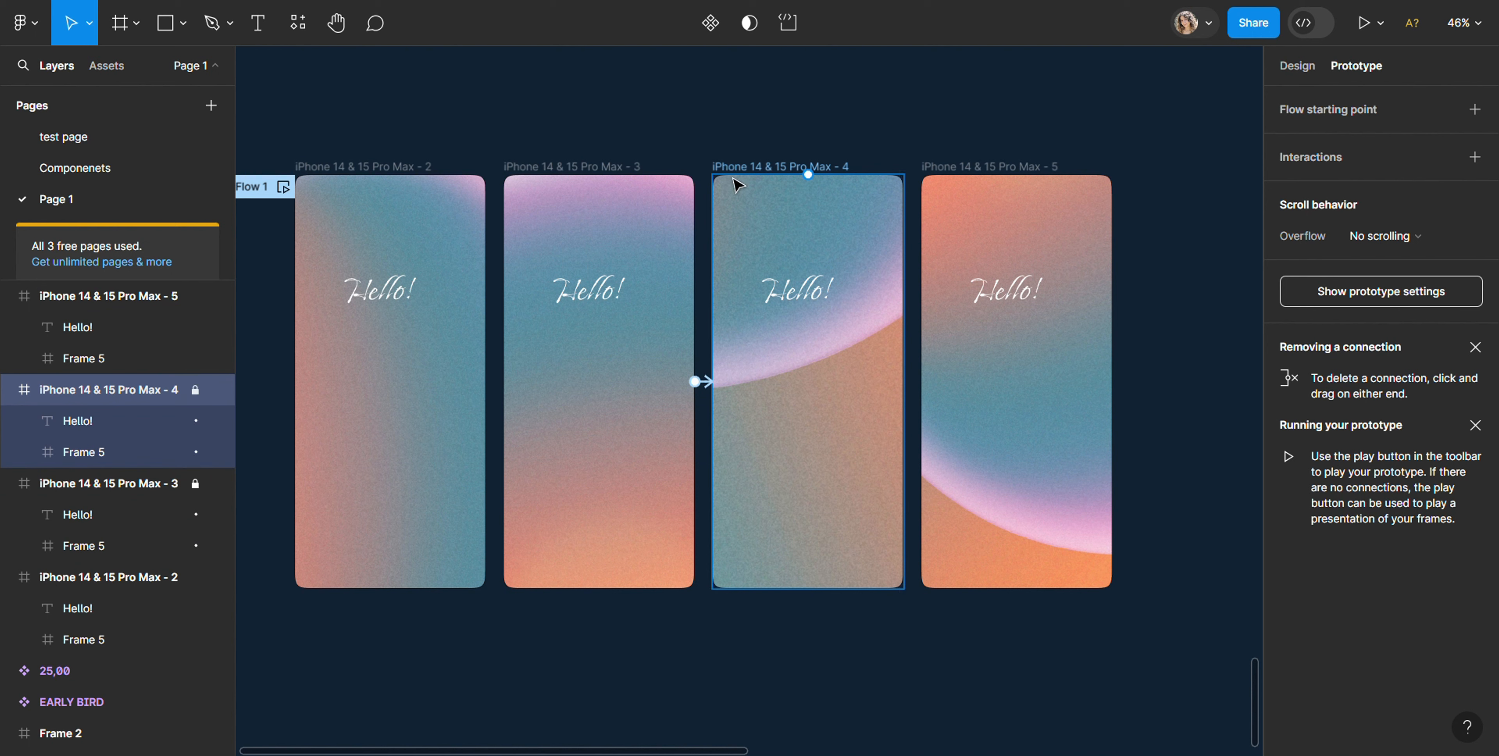
pyautogui.moveTo(904, 382); pyautogui.dragTo(911, 382)
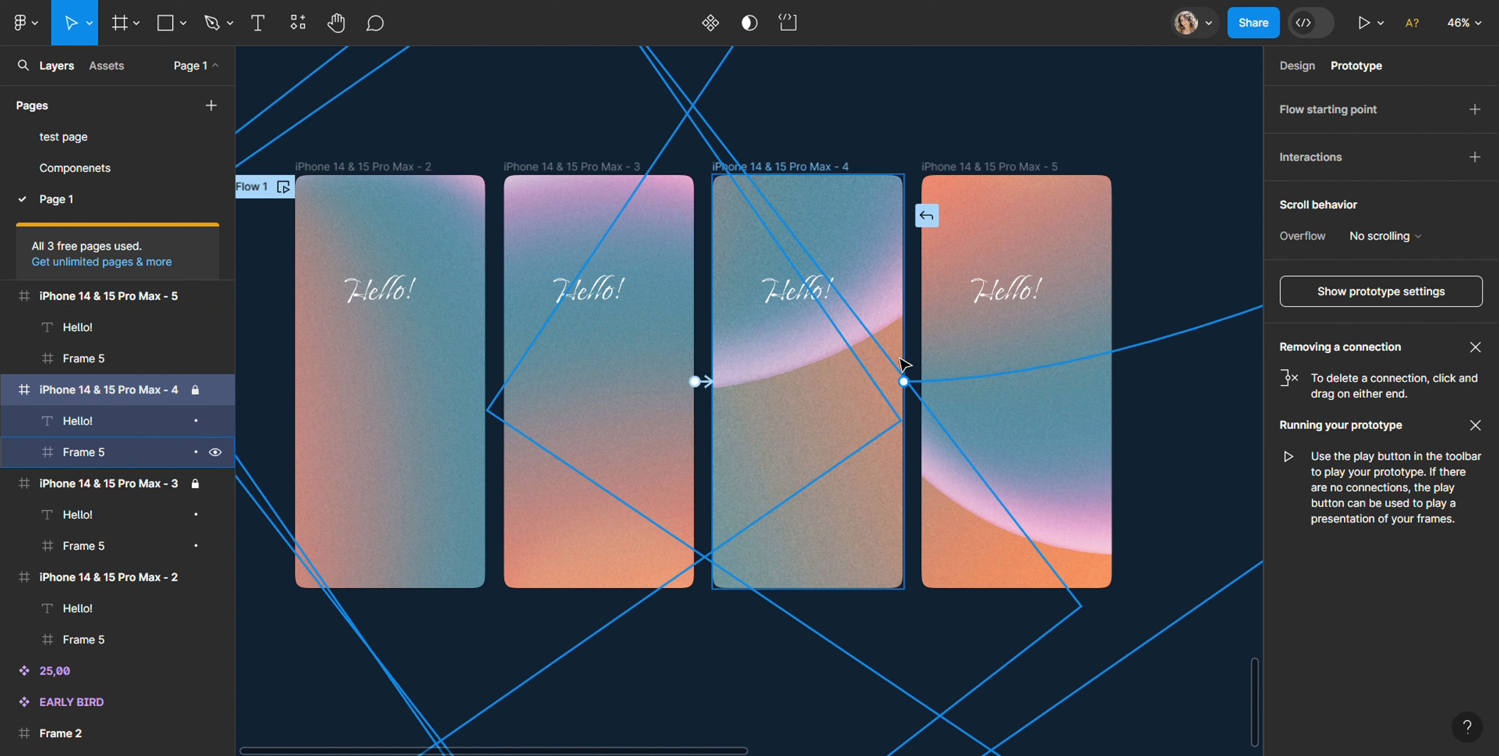
pyautogui.moveTo(904, 388)
pyautogui.mouseDown()
pyautogui.moveTo(925, 382)
pyautogui.moveTo(904, 384)
pyautogui.mouseUp()
pyautogui.press('Delete')
# Step: Lock the iPhone 14 & 15 Pro Max - 5 frame
pyautogui.click(956, 167)
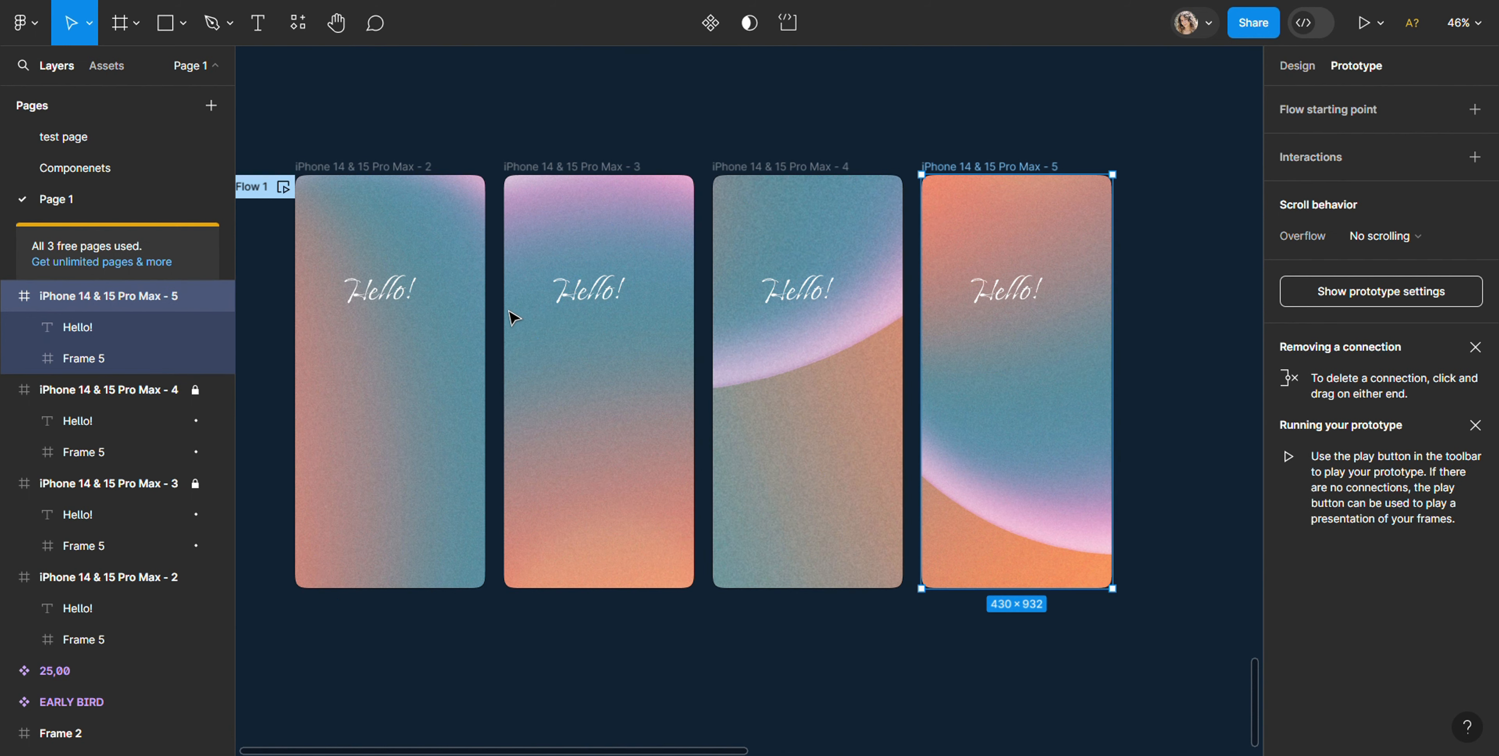
pyautogui.hotkey('ctrl', 'shift', 'l')
pyautogui.press('Escape')
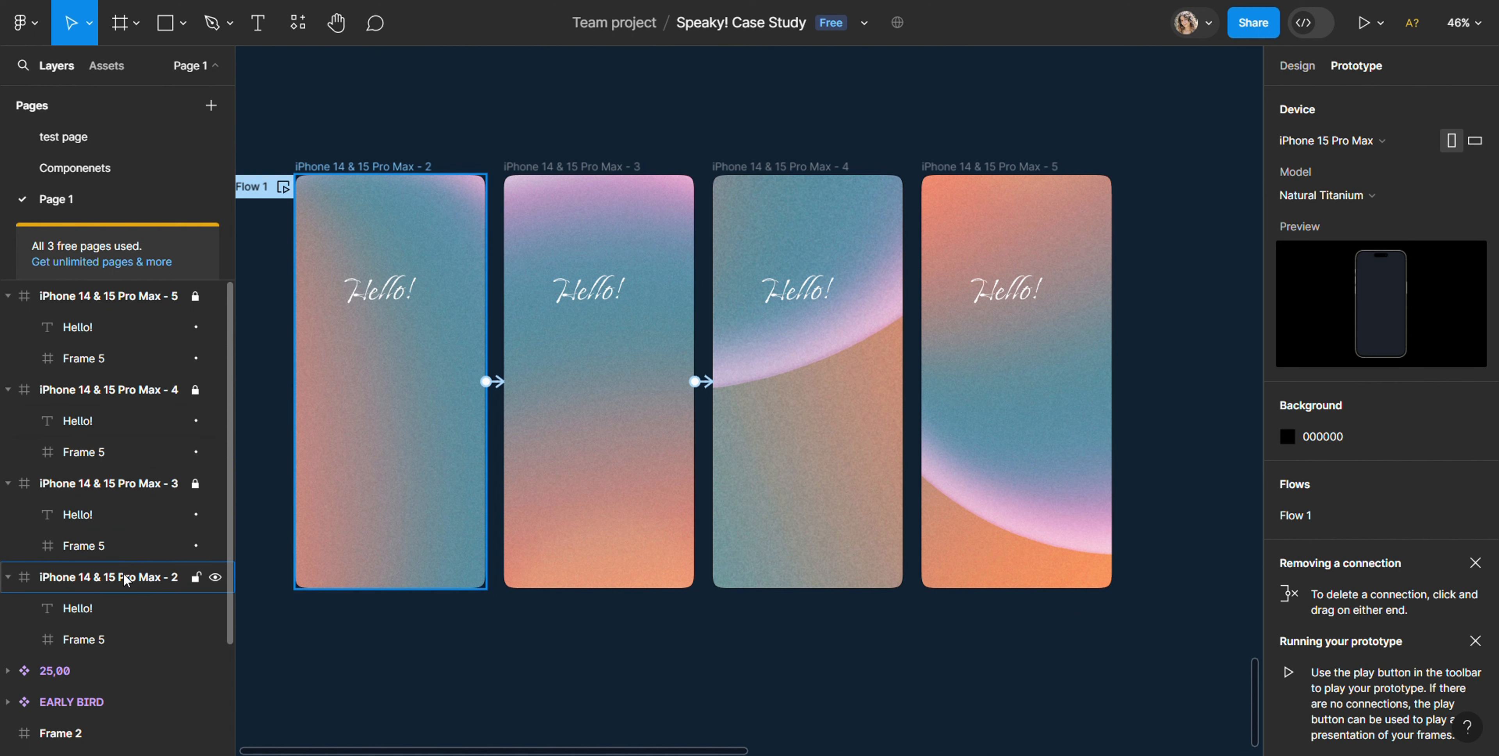
# Step: Connect the iPhone 14 & 15 Pro Max - 4 frame to the iPhone 14 & 15 Pro Max - 5 frame with an After delay trigger
pyautogui.click(98, 484)
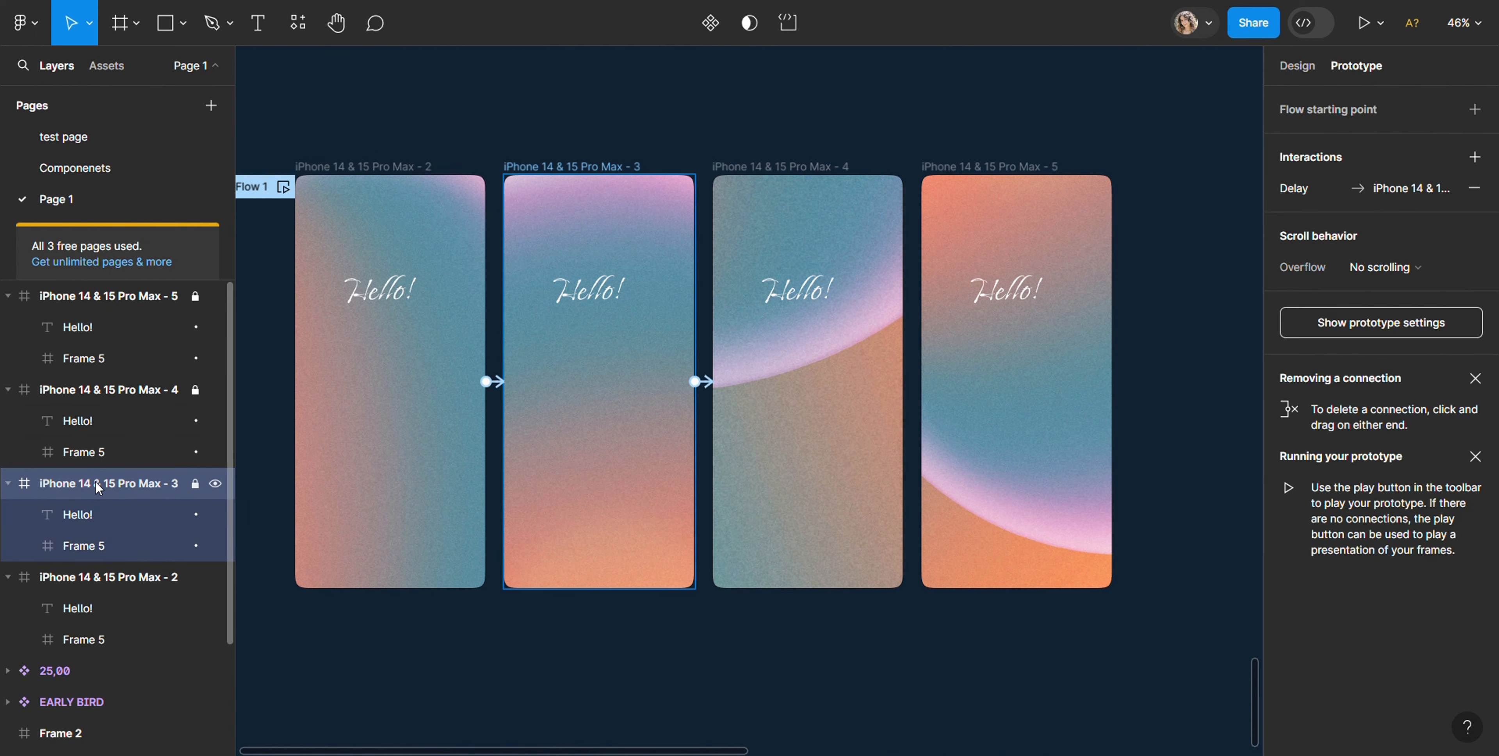
pyautogui.click(97, 577)
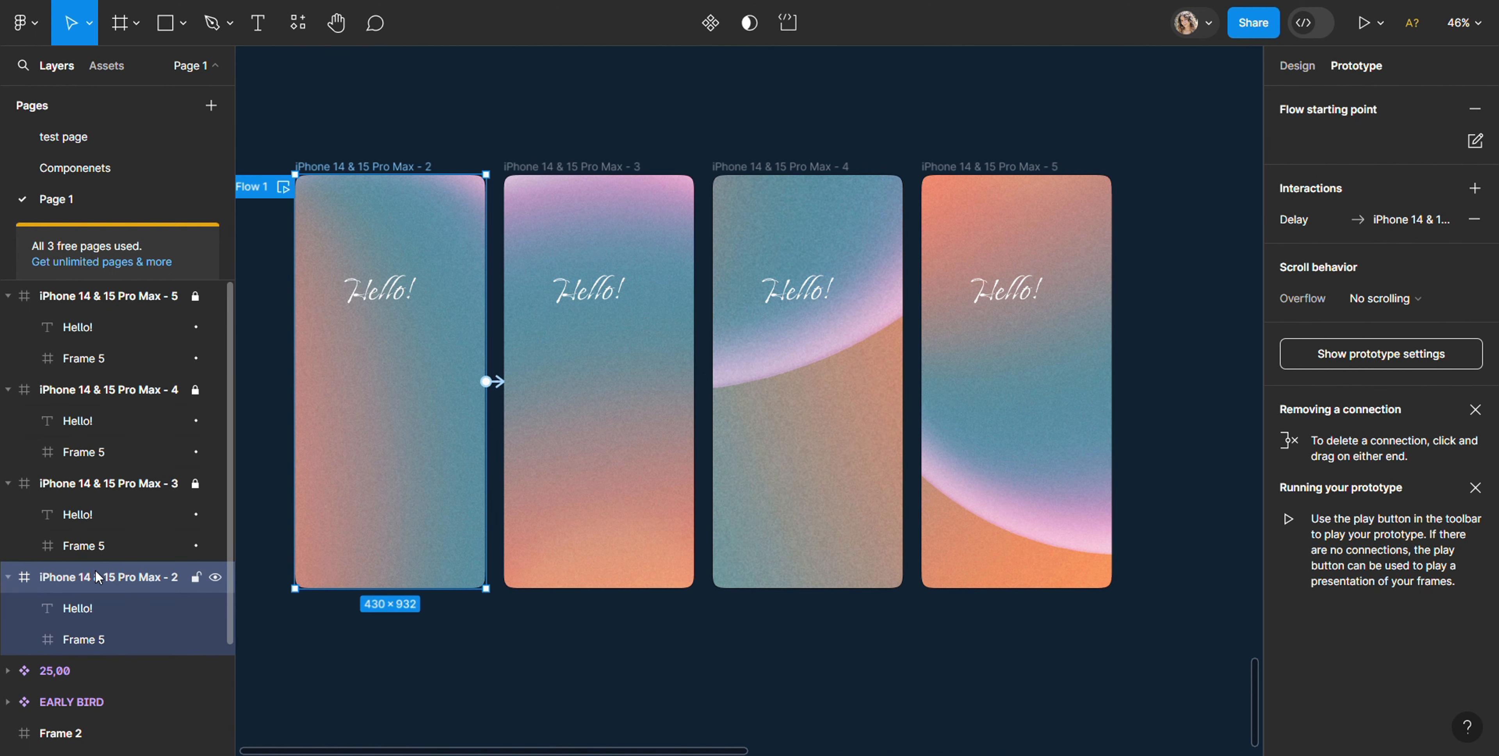
pyautogui.click(64, 387)
pyautogui.moveTo(903, 381); pyautogui.dragTo(925, 415)
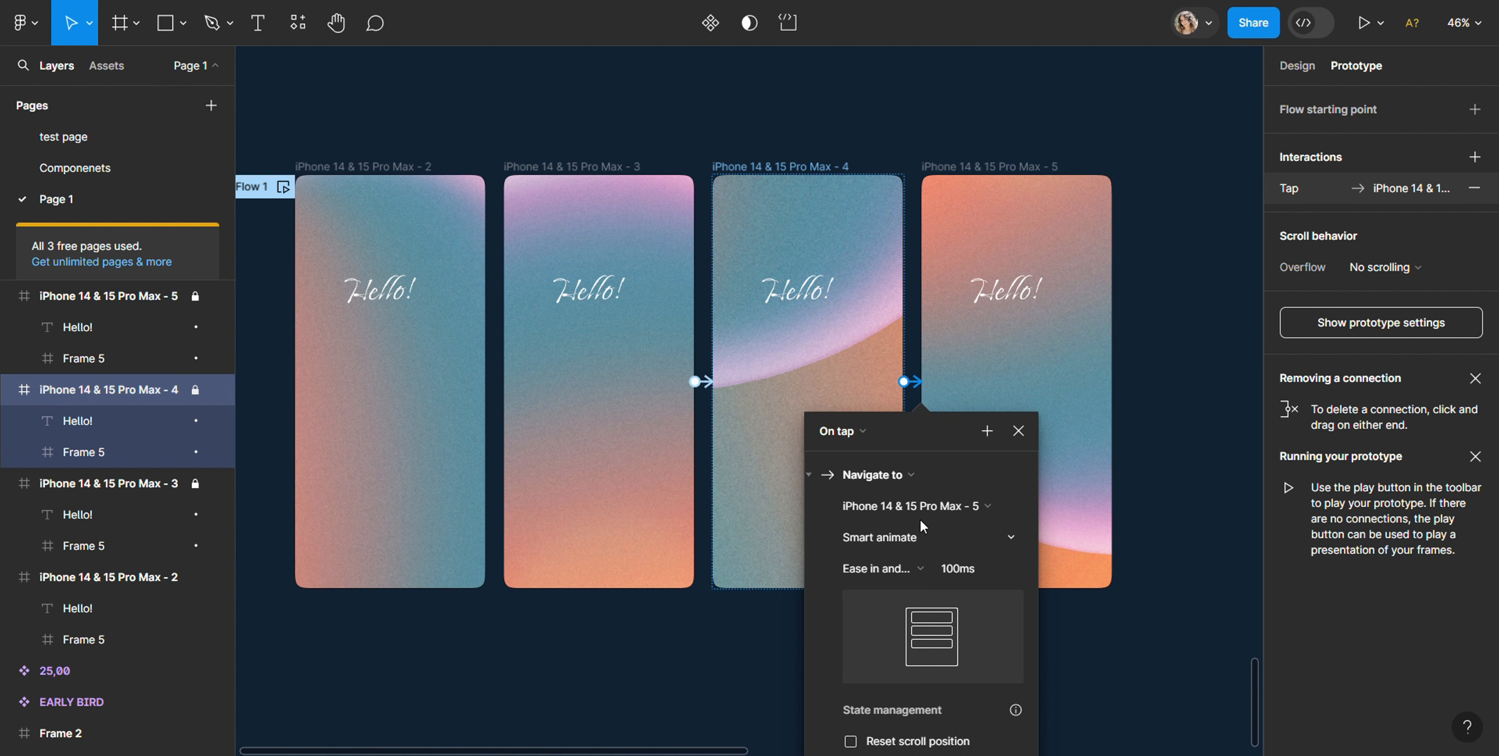
pyautogui.click(863, 432)
pyautogui.click(855, 677)
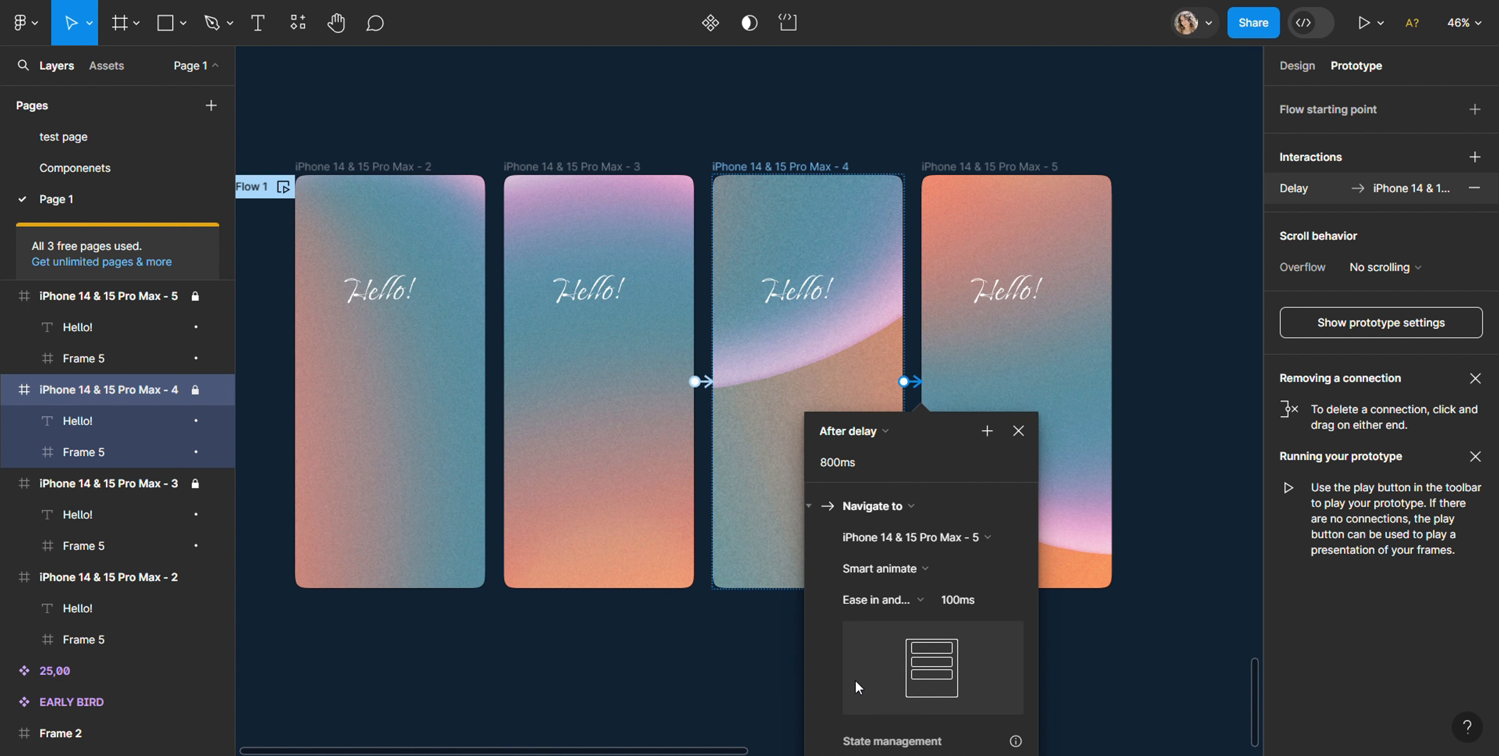
pyautogui.click(960, 176)
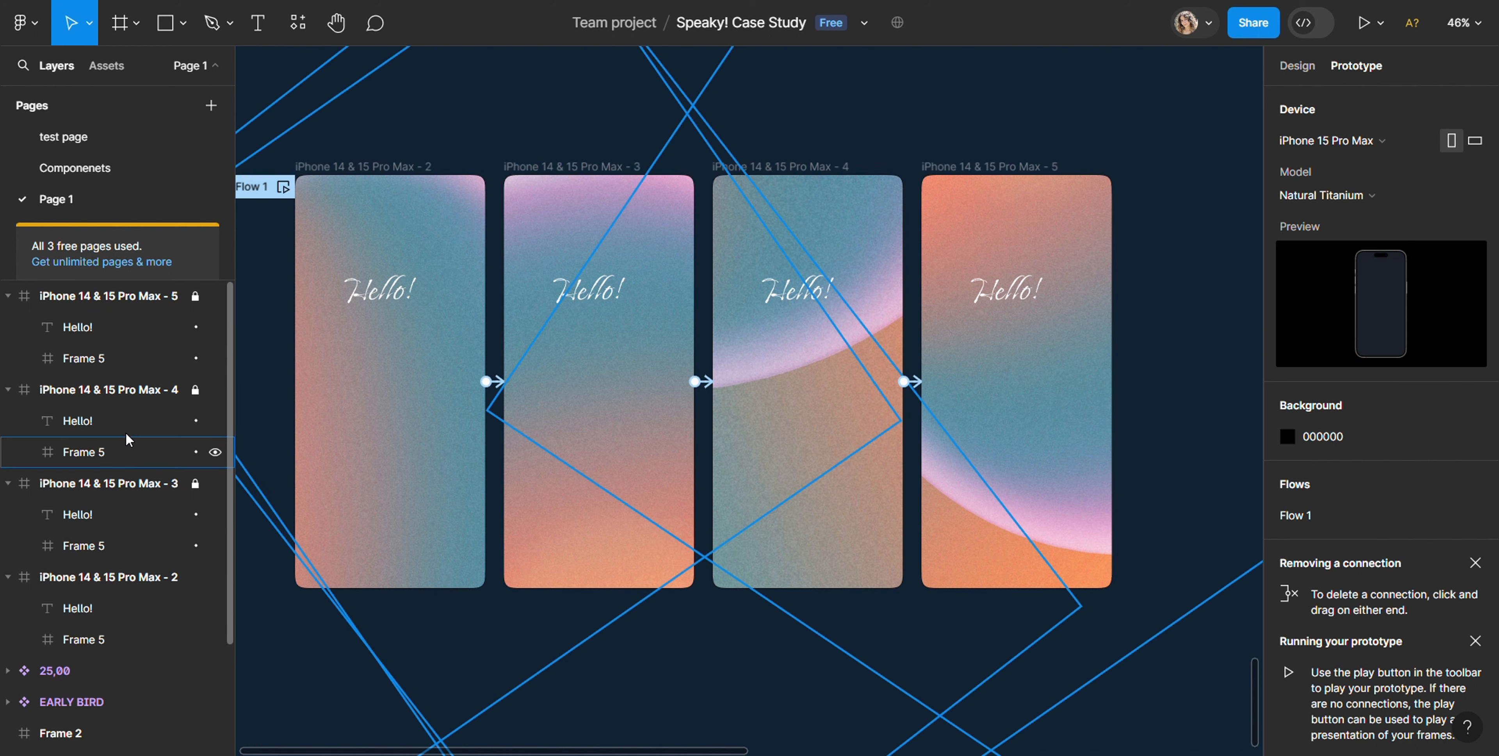
# Step: Connect the iPhone 14 & 15 Pro Max - 5 frame back to the iPhone 14 & 15 Pro Max - 2 frame with an After delay trigger
pyautogui.click(131, 299)
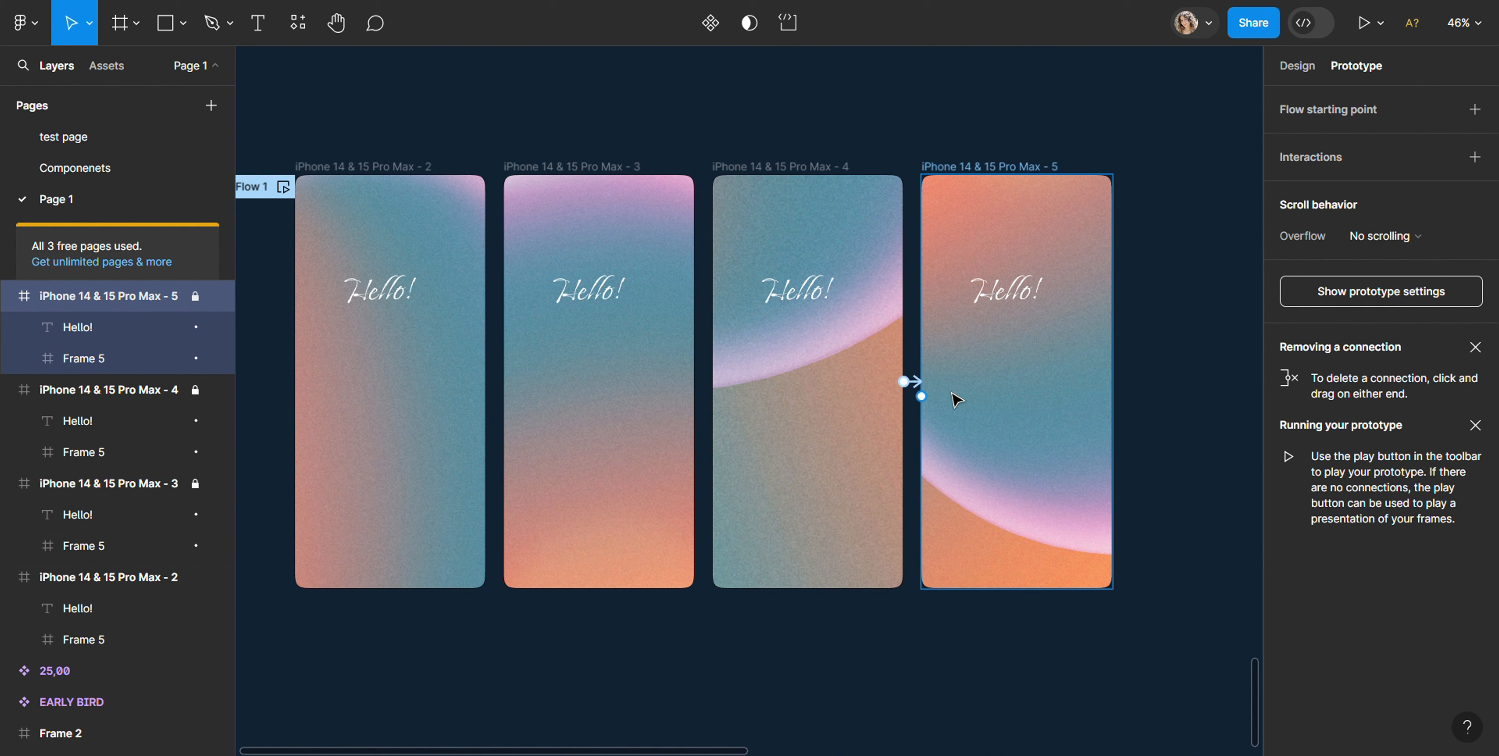
pyautogui.moveTo(921, 395); pyautogui.dragTo(895, 394)
pyautogui.moveTo(672, 420); pyautogui.dragTo(481, 418)
pyautogui.click(445, 430)
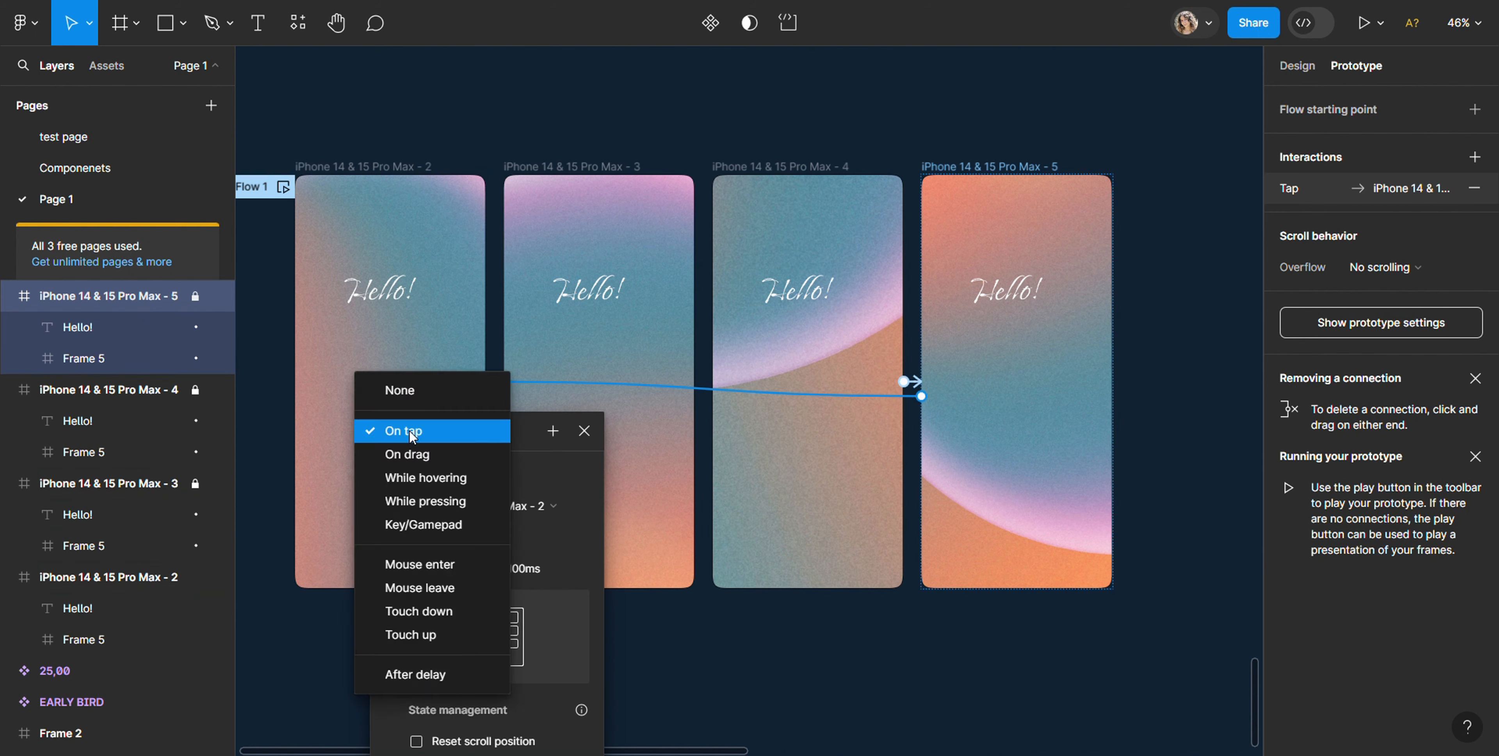
pyautogui.click(414, 679)
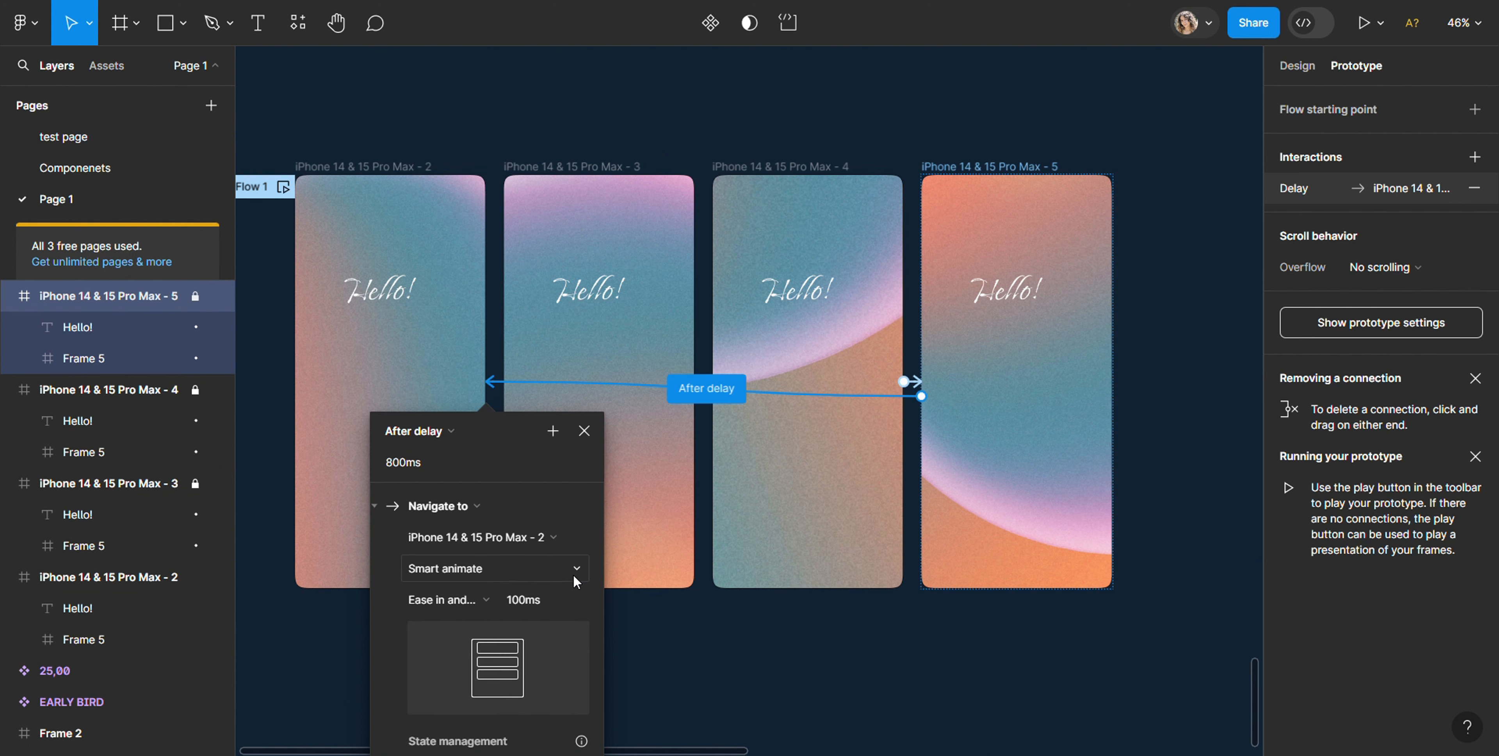
pyautogui.scroll(-1, 669, 617)
pyautogui.click(754, 647)
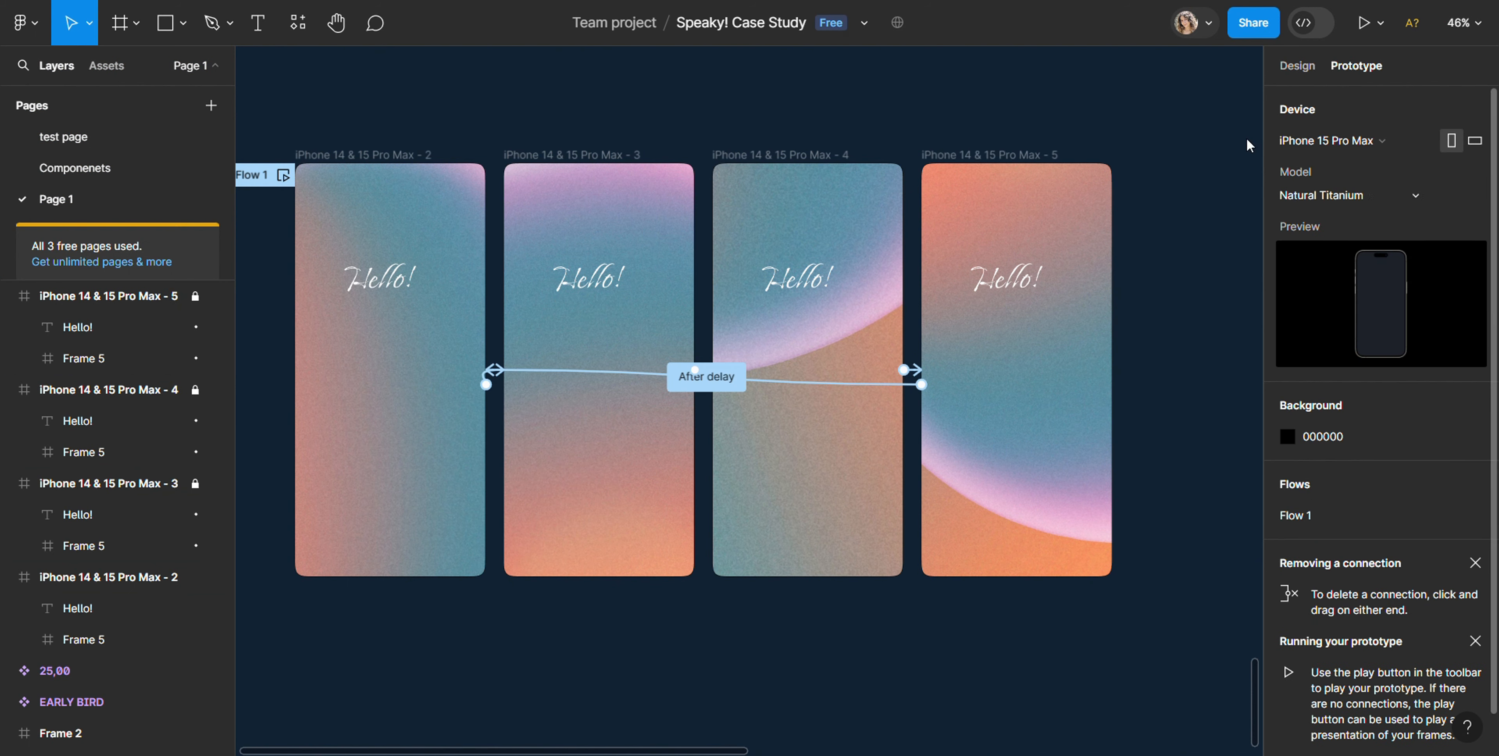
# Step: Play the prototype from the iPhone 14 & 15 Pro Max - 2 frame to check the animation, and return to the design
pyautogui.click(326, 155)
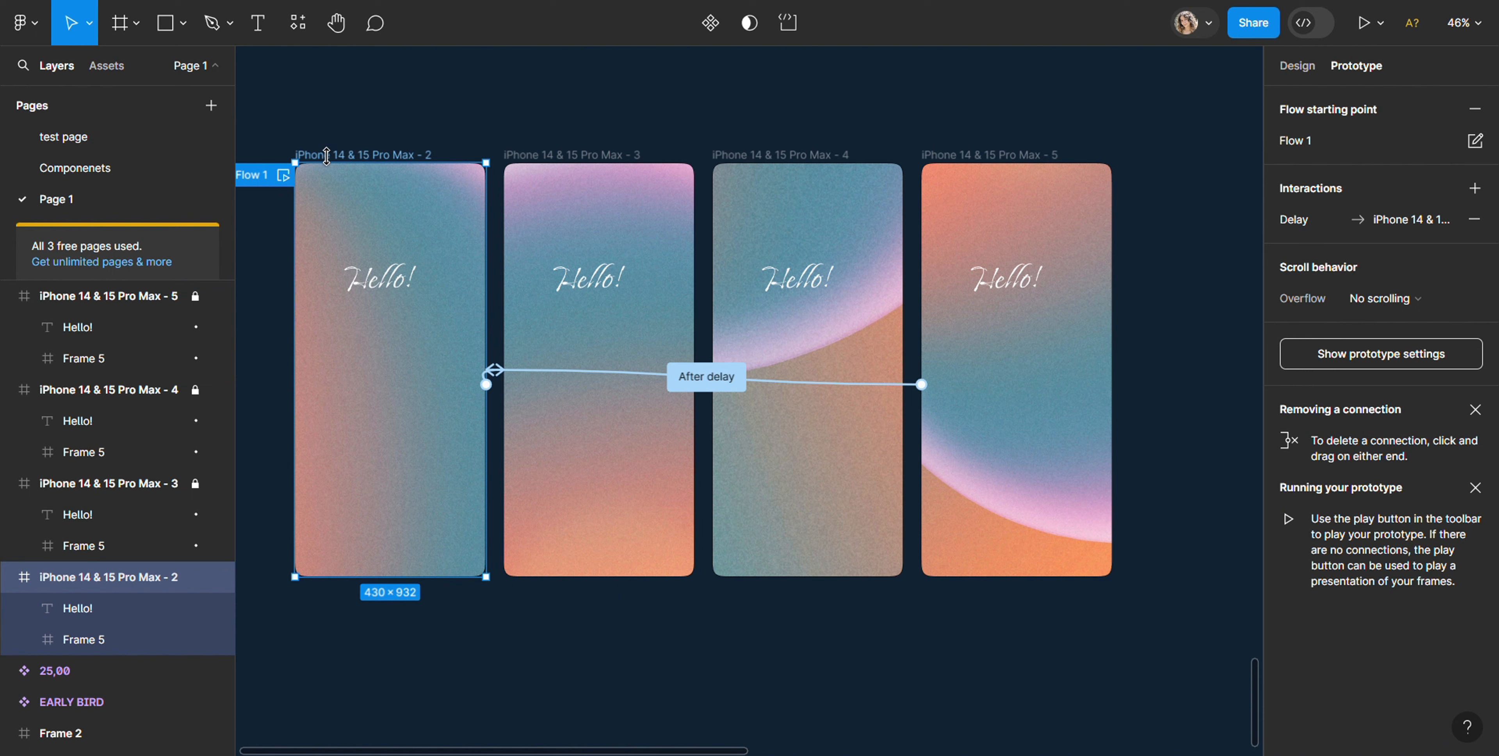
pyautogui.click(1364, 24)
pyautogui.click(501, 106)
pyautogui.click(451, 344)
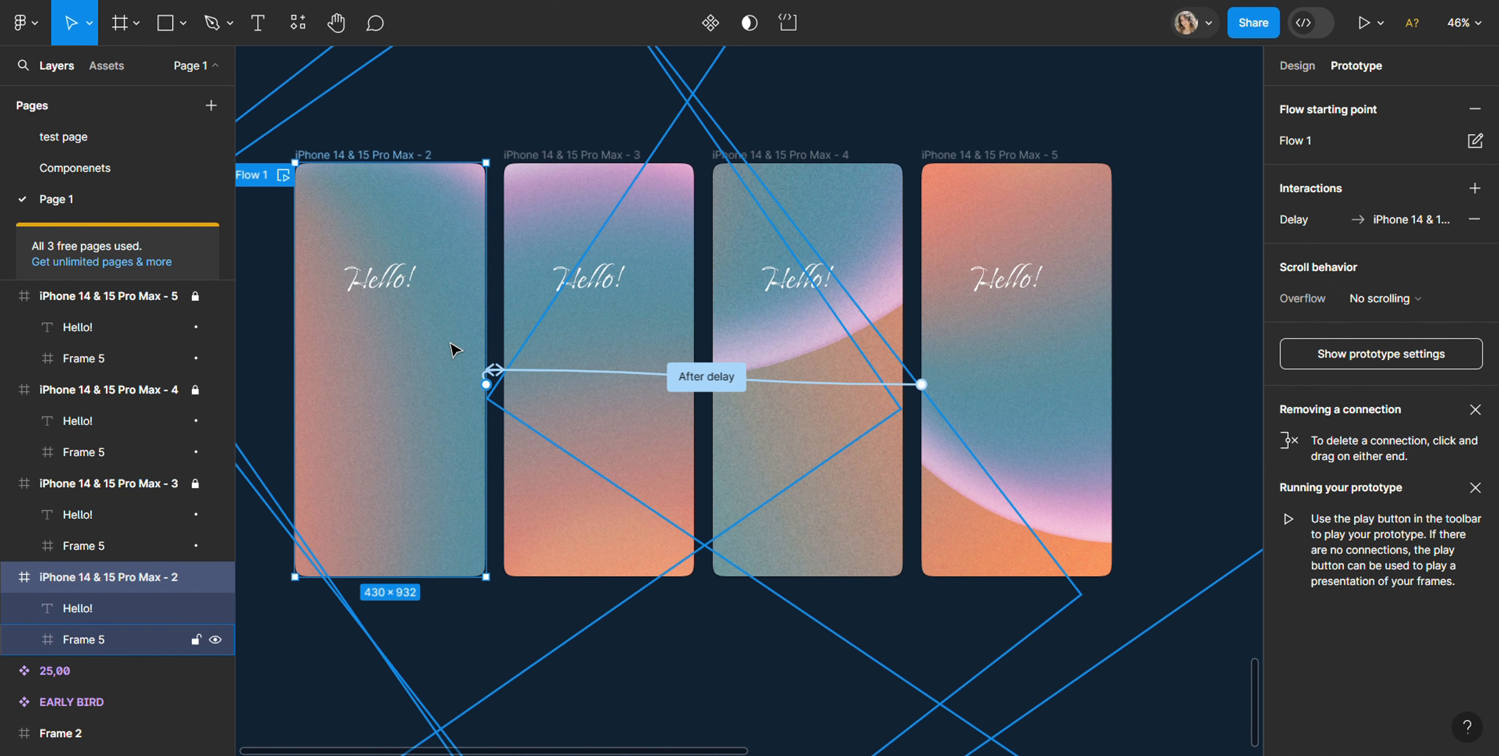
pyautogui.click(409, 122)
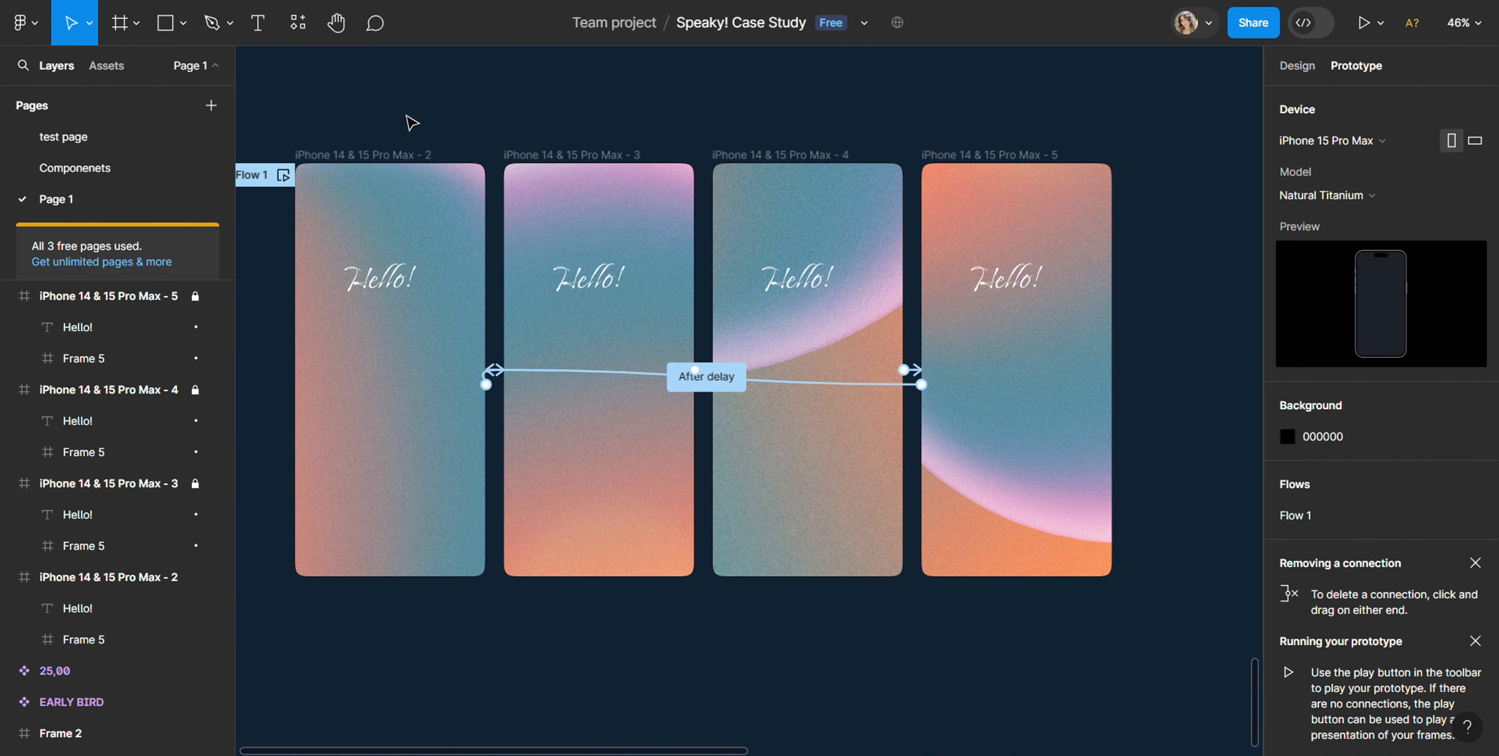
# Step: Set the Smart animate duration of the connection from iPhone 14 & 15 Pro Max - 5 to iPhone 14 & 15 Pro Max - 2 to 10000 ms
pyautogui.click(443, 243)
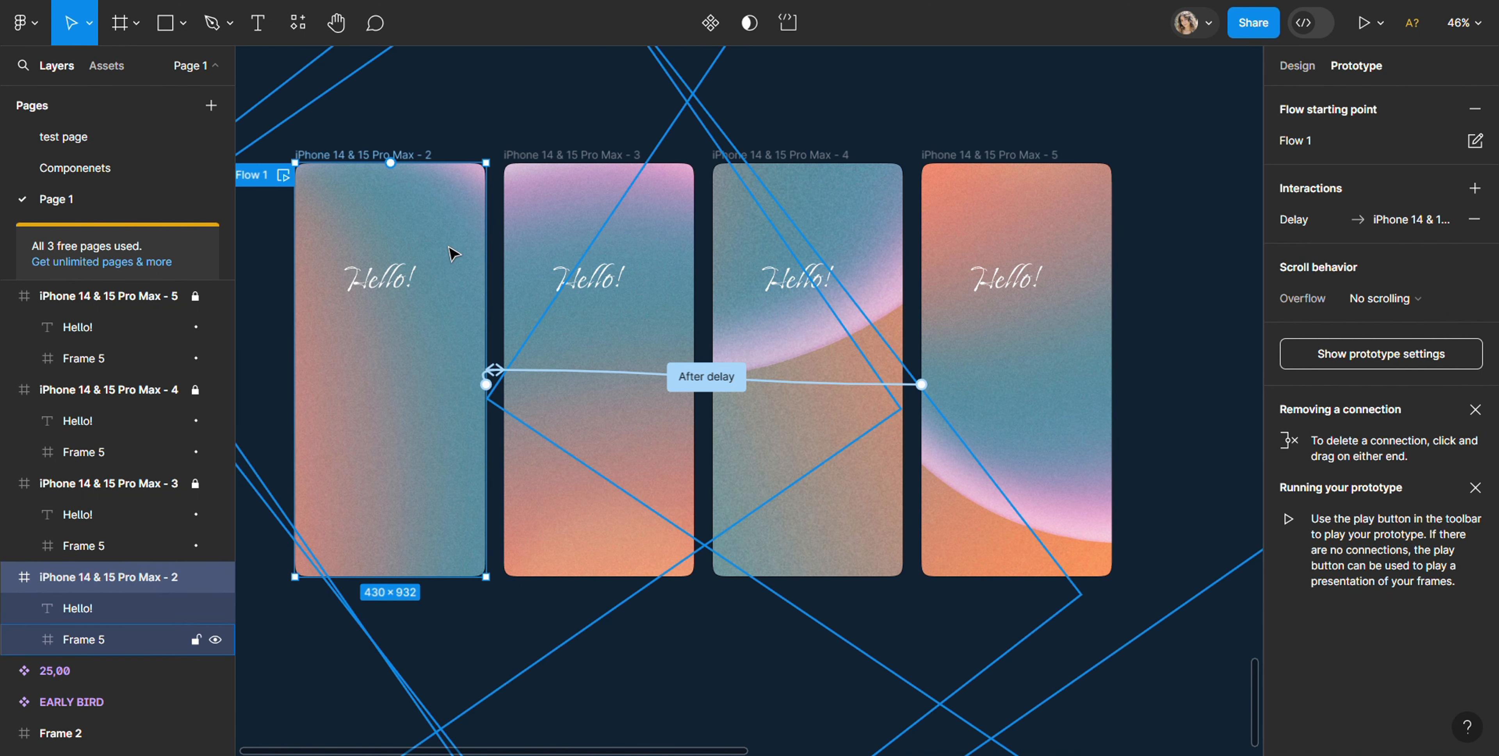
pyautogui.click(843, 382)
pyautogui.click(862, 593)
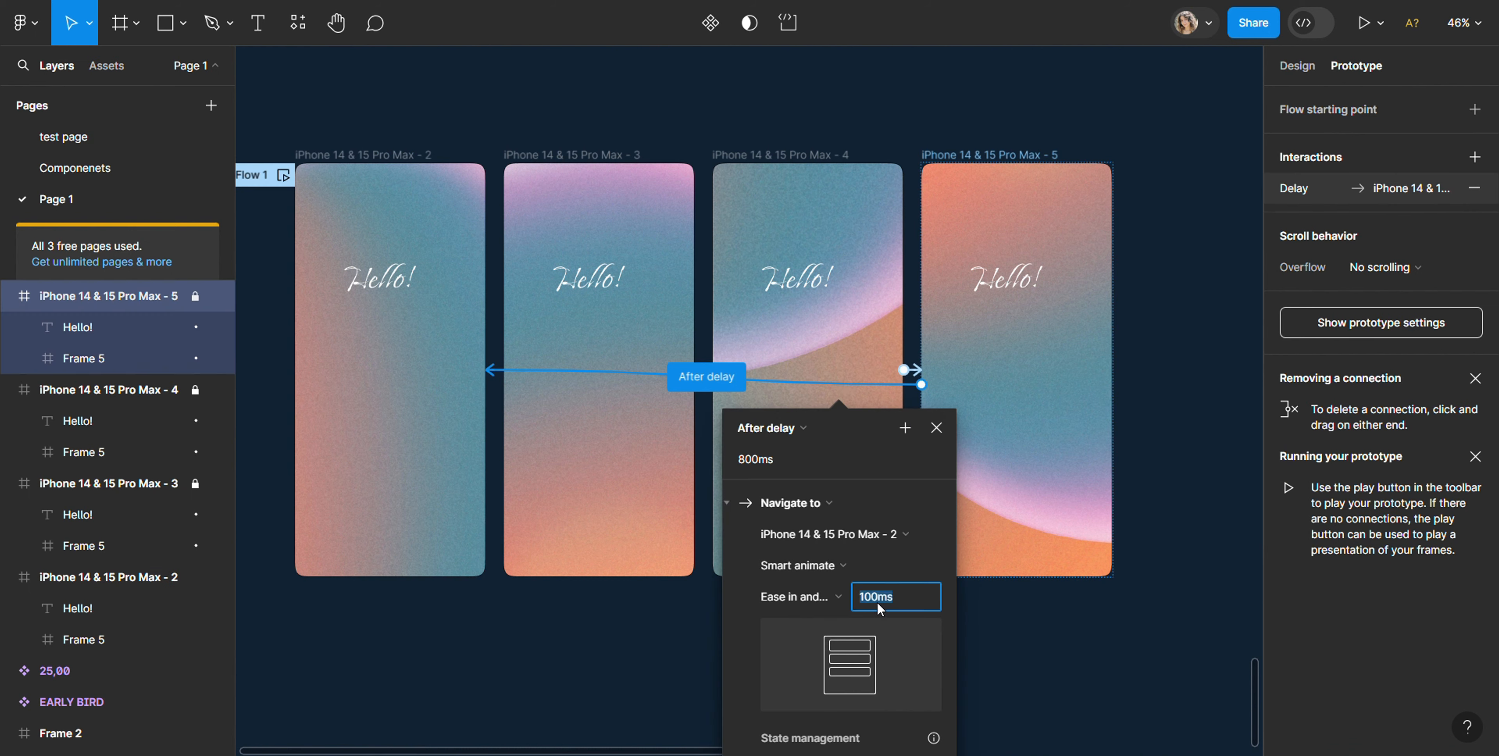
pyautogui.write('50000')
pyautogui.press('Return')
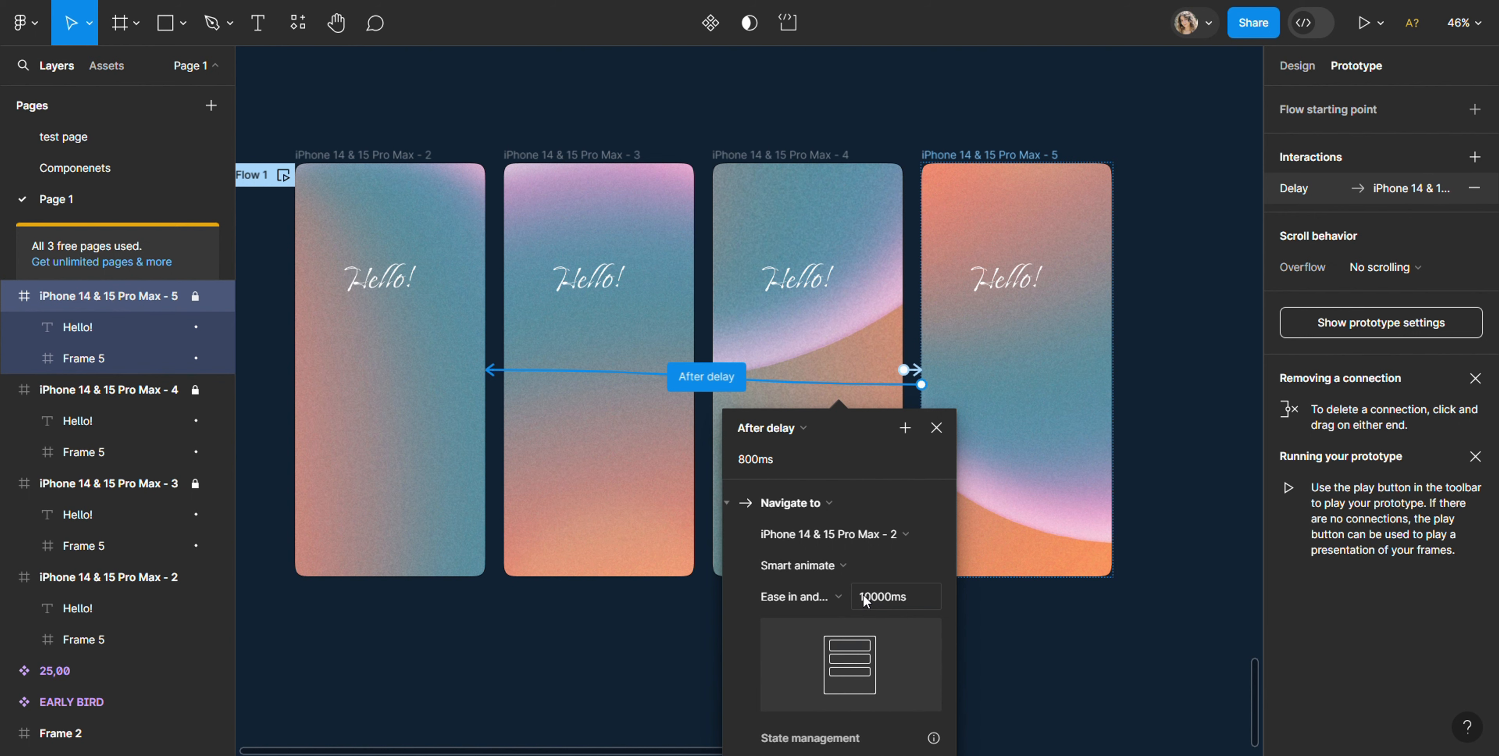
pyautogui.click(866, 599)
pyautogui.click(867, 597)
pyautogui.press('BackSpace')
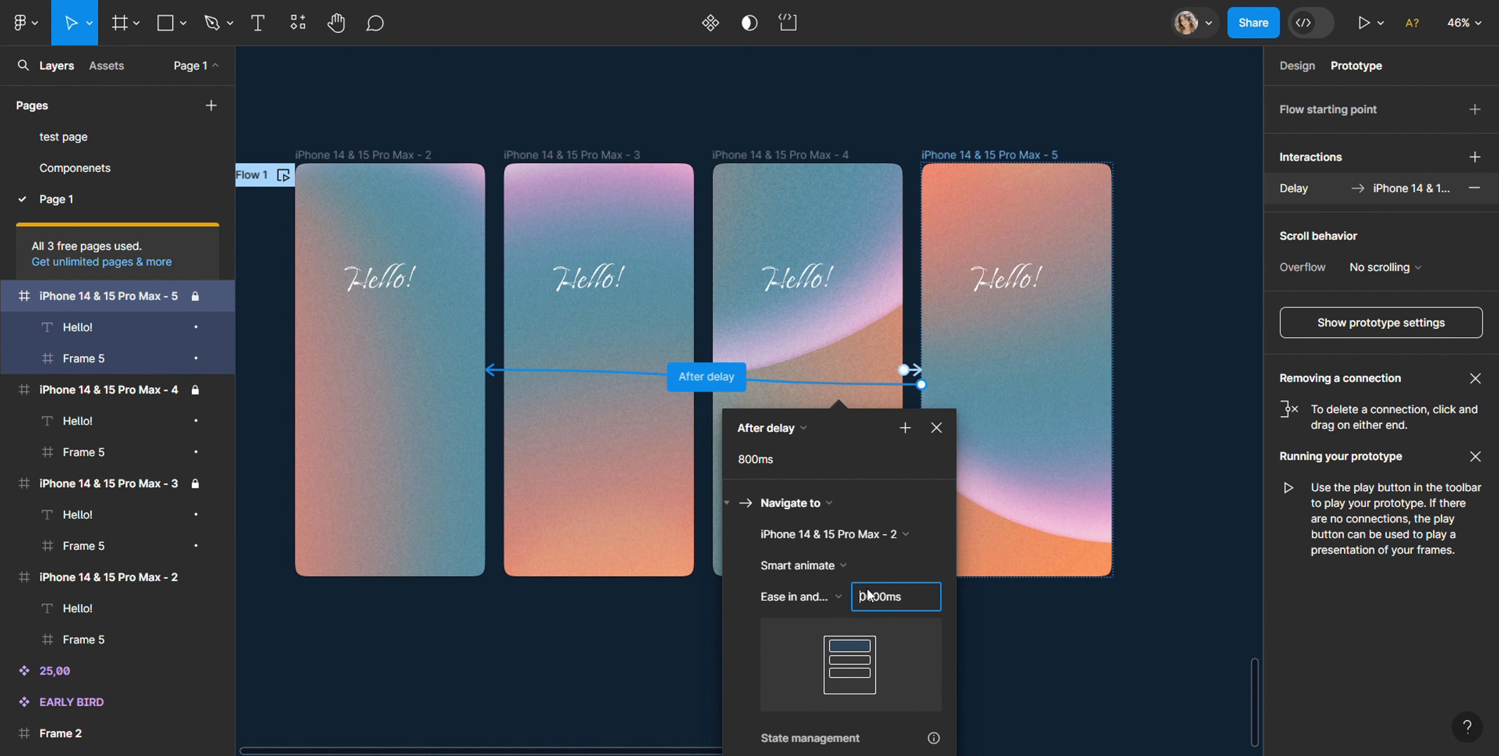
pyautogui.write('500')
pyautogui.click(1002, 648)
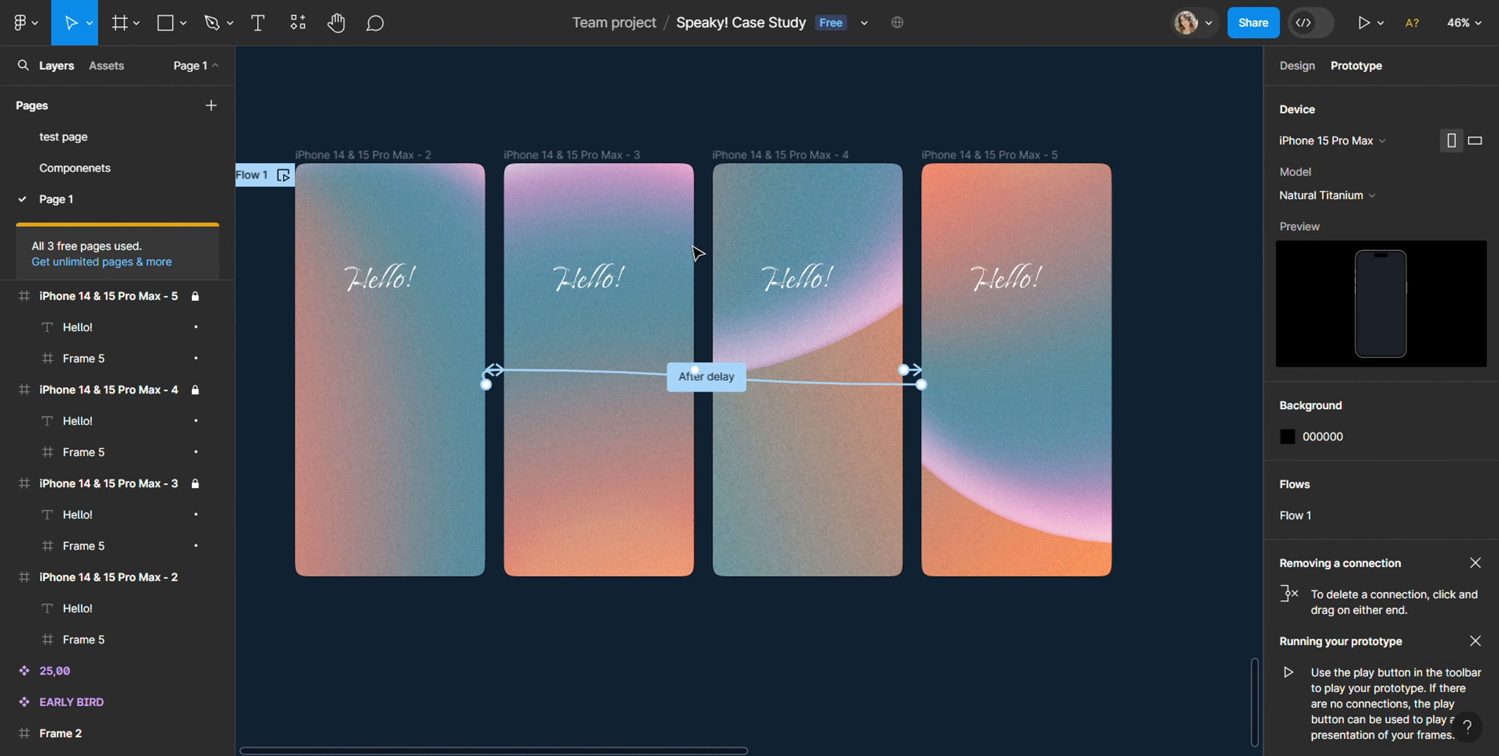
# Step: Set the Smart animate duration of the connection from iPhone 14 & 15 Pro Max - 4 to iPhone 14 & 15 Pro Max - 5 to 10000 ms
pyautogui.click(128, 295)
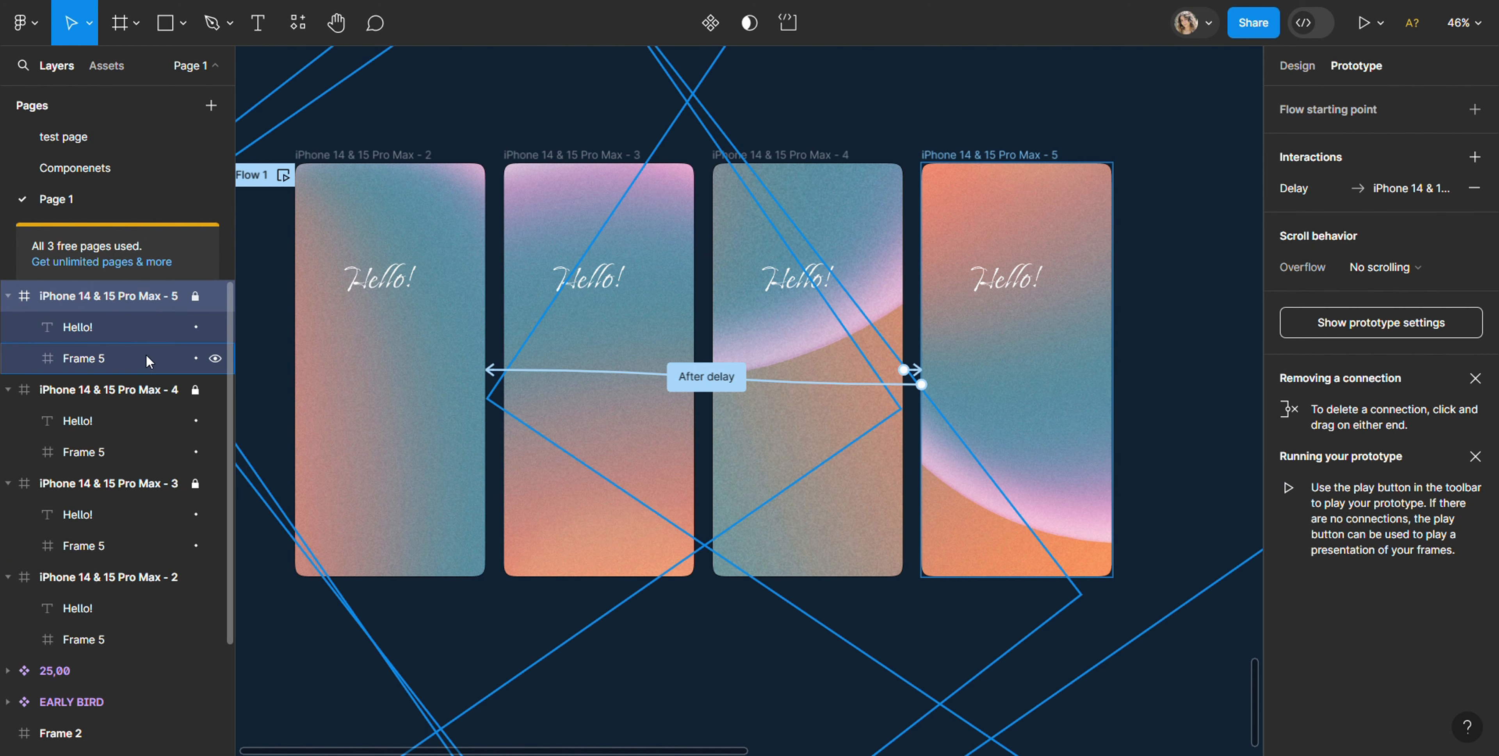
pyautogui.click(153, 390)
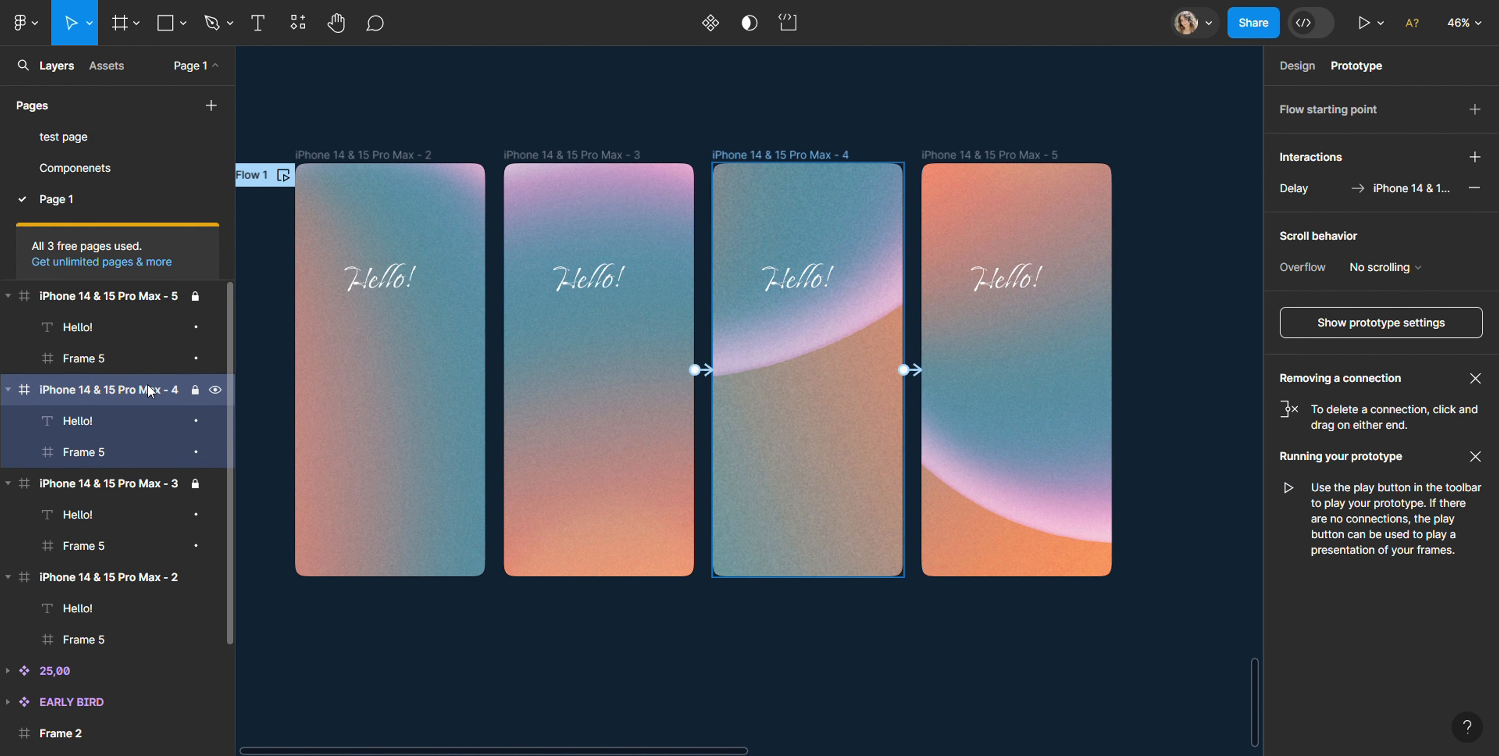
pyautogui.click(920, 375)
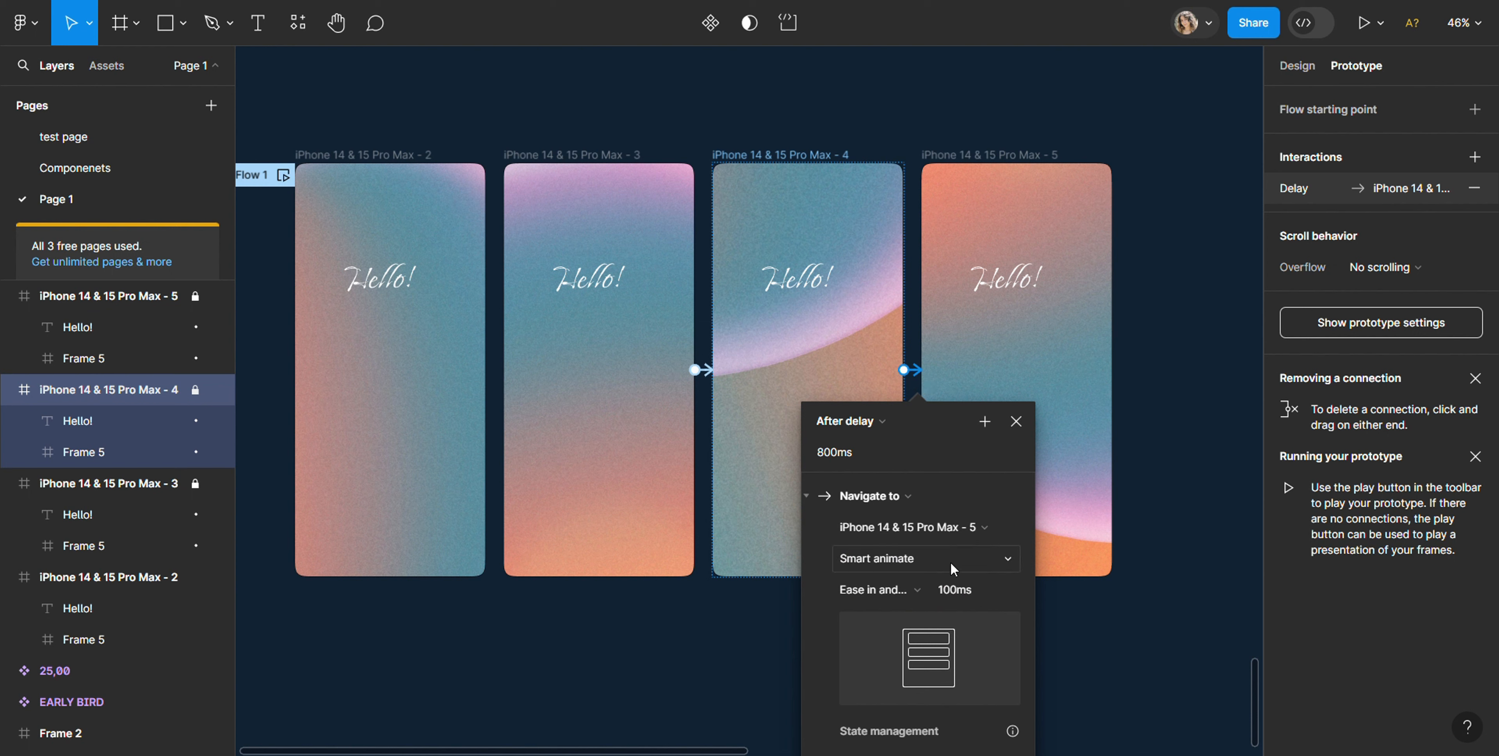
pyautogui.click(955, 588)
pyautogui.write('10000')
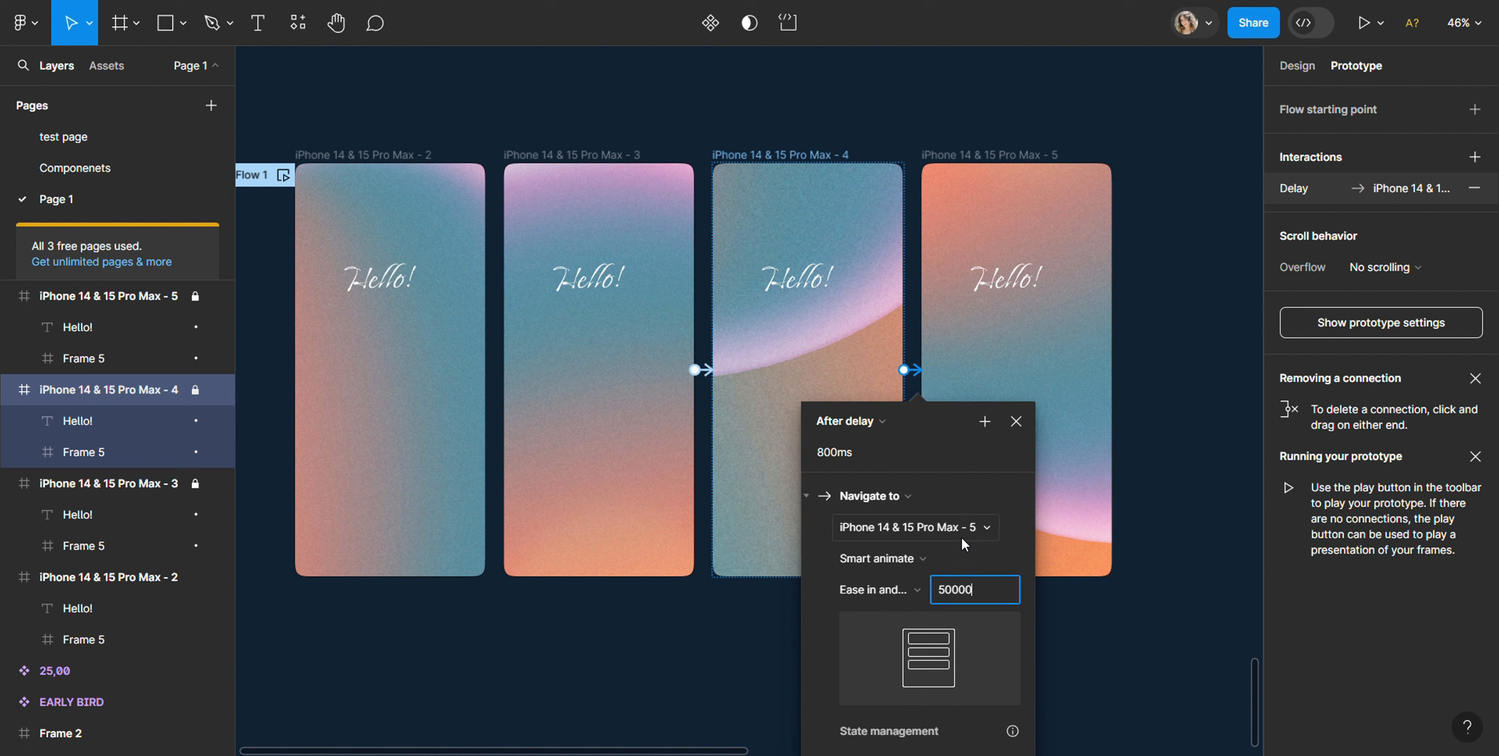
pyautogui.press('Return')
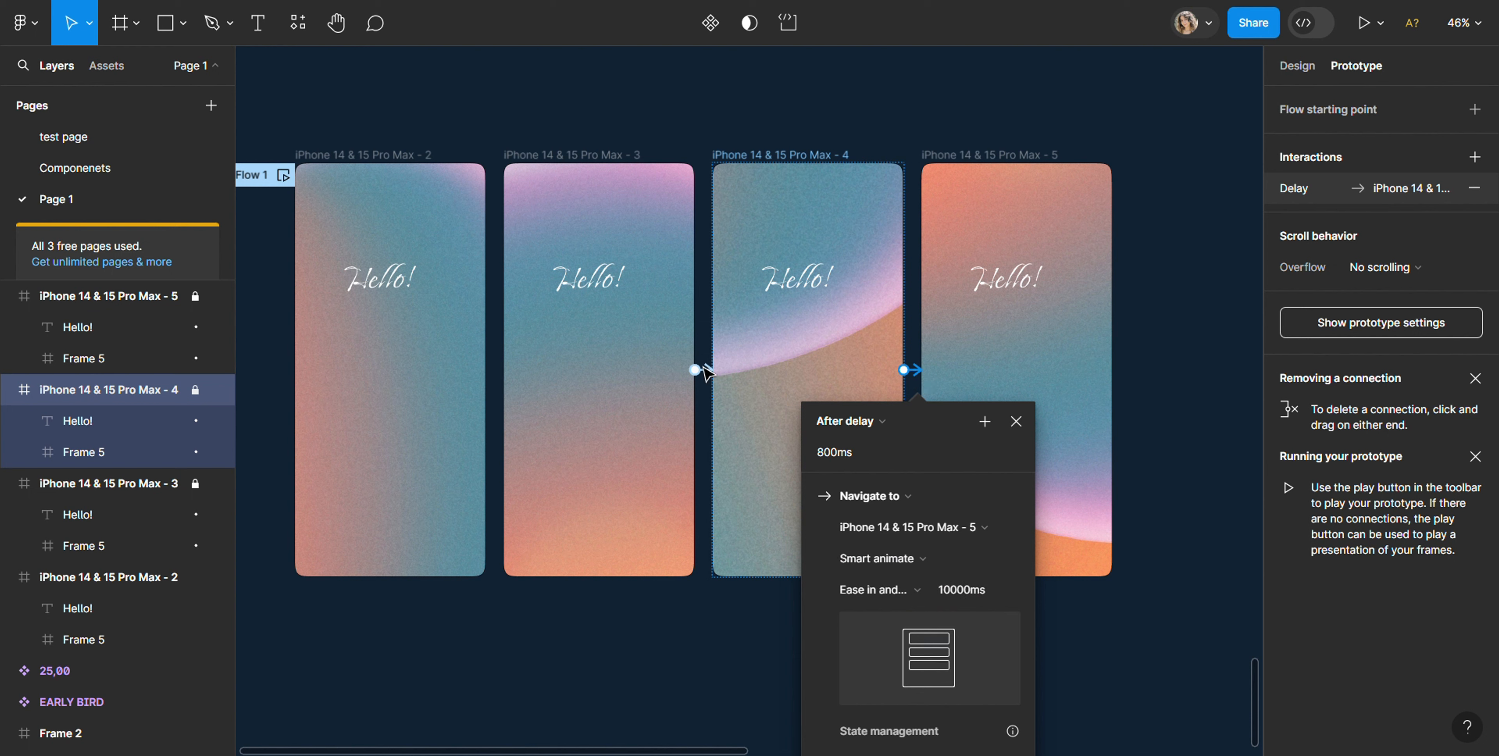
# Step: Set the Smart animate duration of the connection from iPhone 14 & 15 Pro Max - 2 to iPhone 14 & 15 Pro Max - 3 to 5000 ms
pyautogui.click(691, 363)
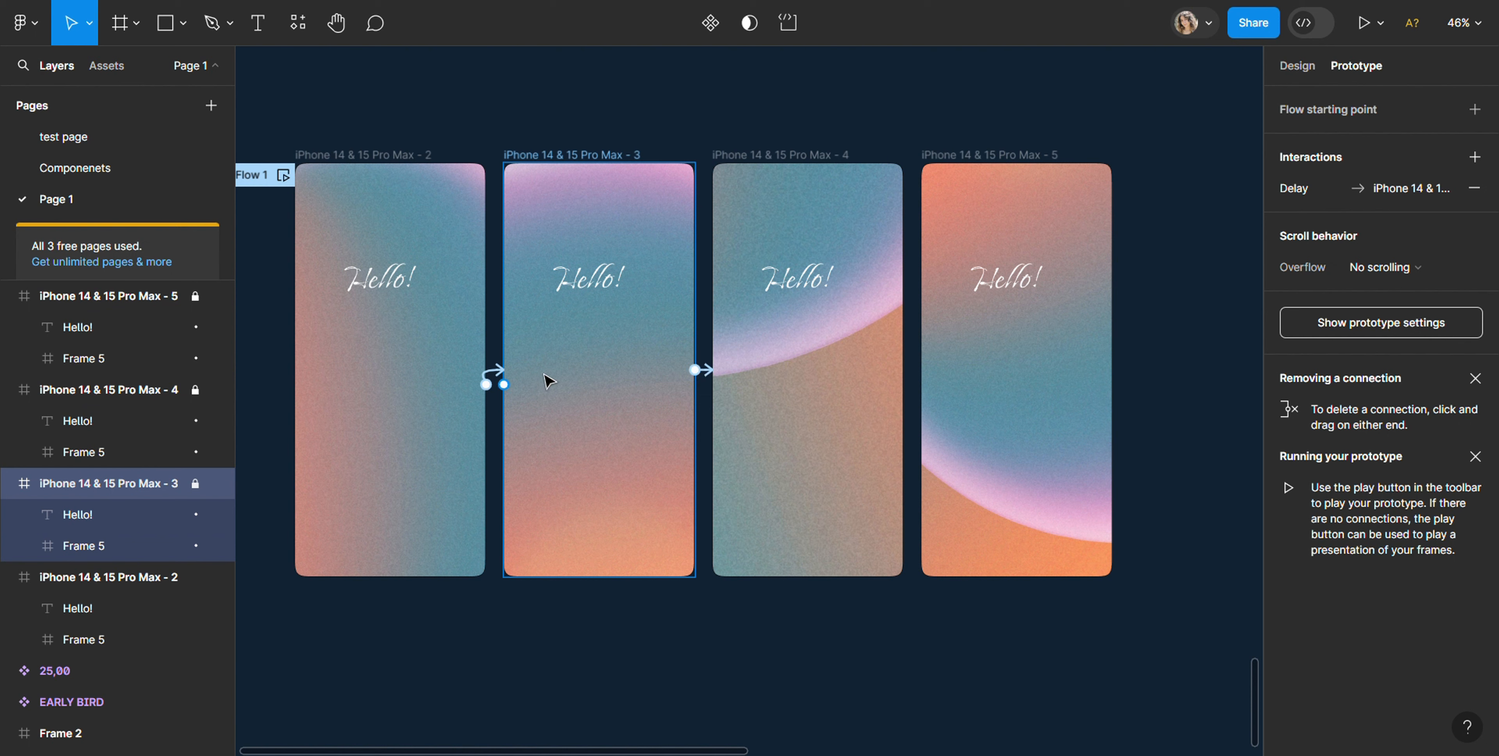
pyautogui.click(496, 372)
pyautogui.click(543, 595)
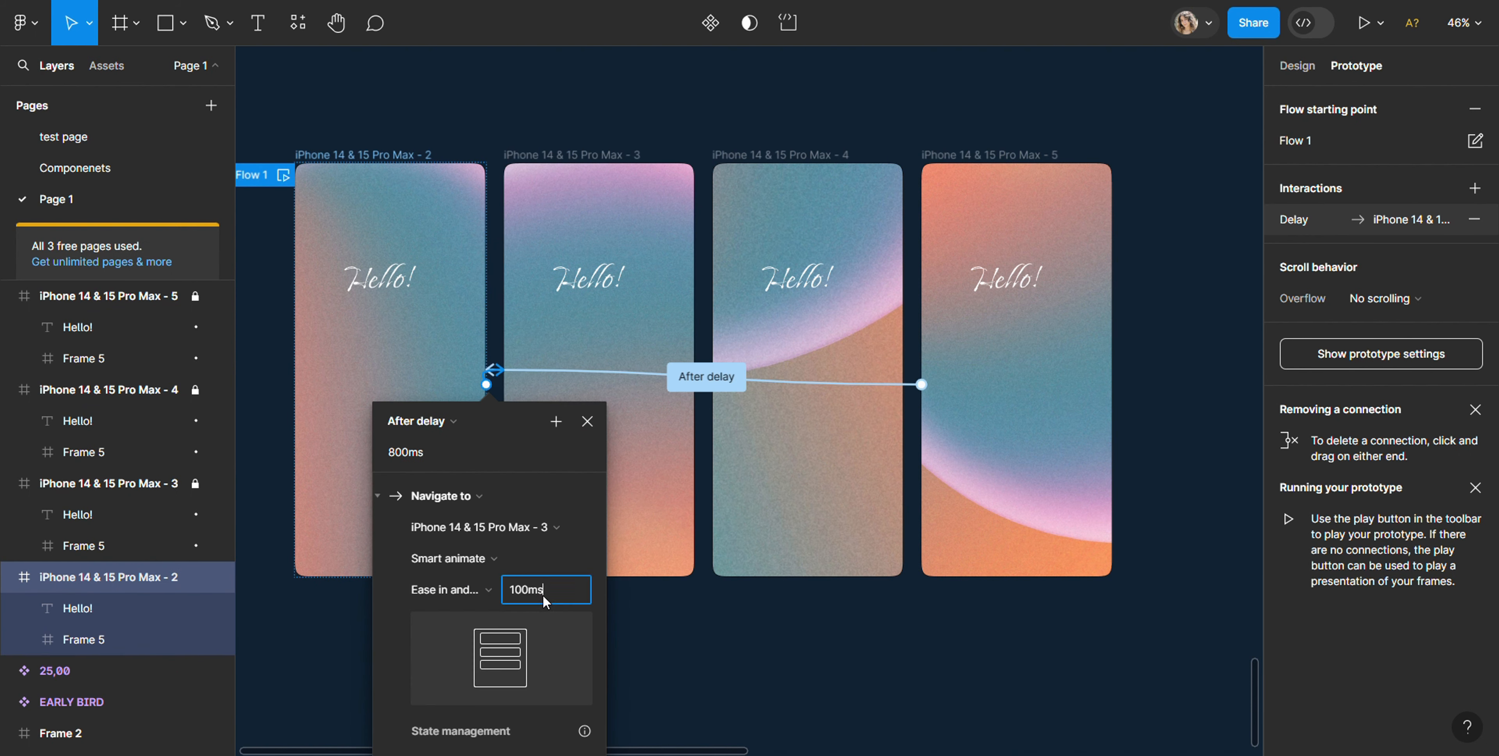
pyautogui.write('5000')
pyautogui.press('Return')
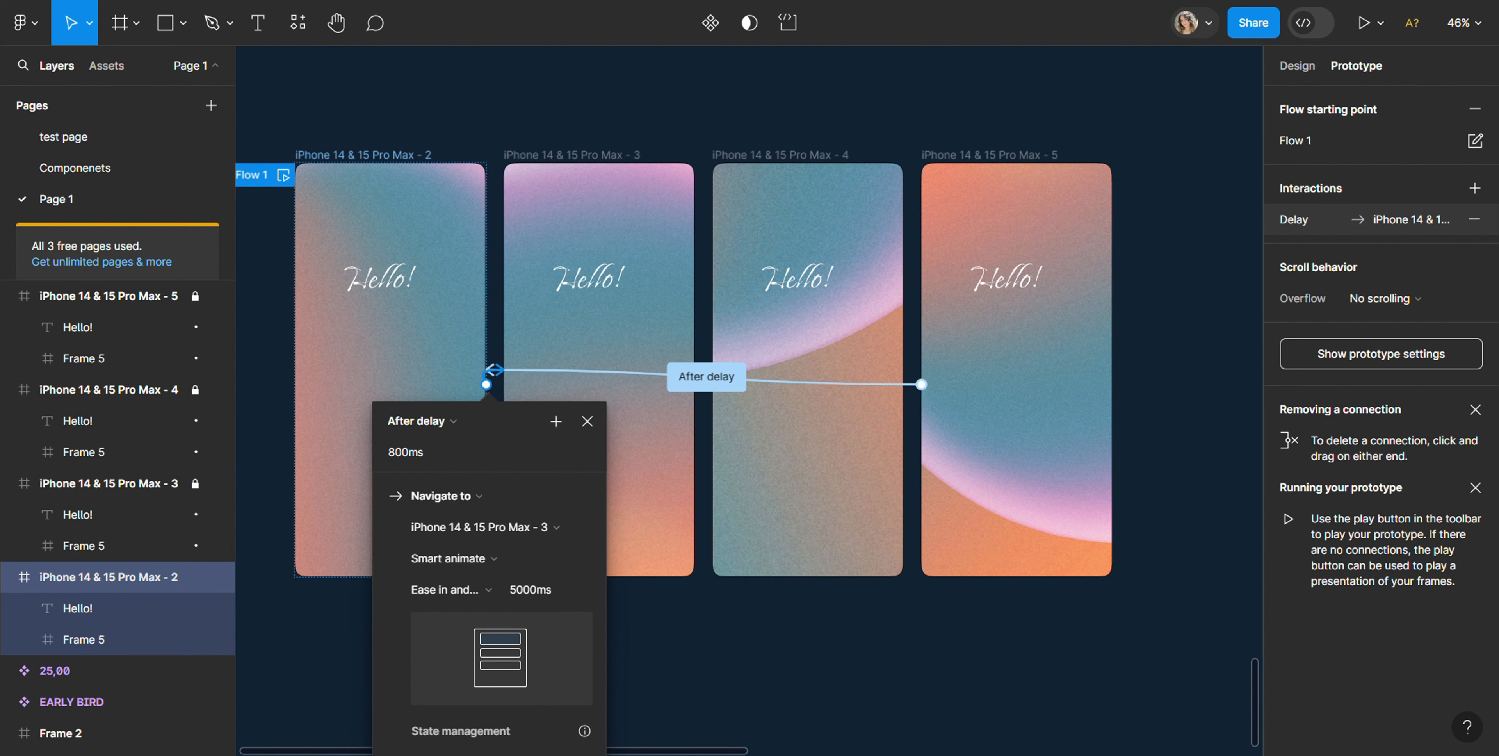
pyautogui.click(852, 646)
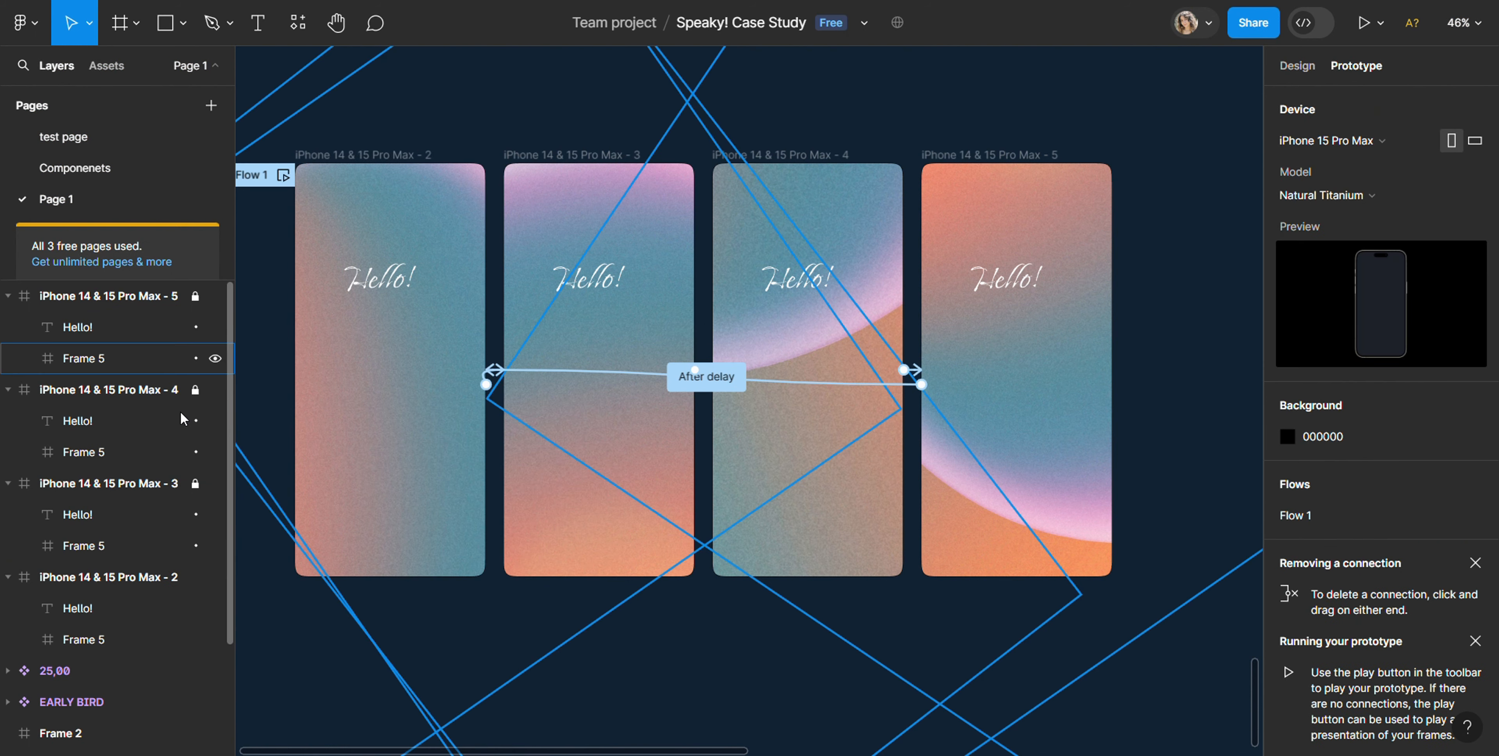
# Step: Set the Smart animate duration of the connection from iPhone 14 & 15 Pro Max - 3 to iPhone 14 & 15 Pro Max - 4 to 10000 ms
pyautogui.click(150, 484)
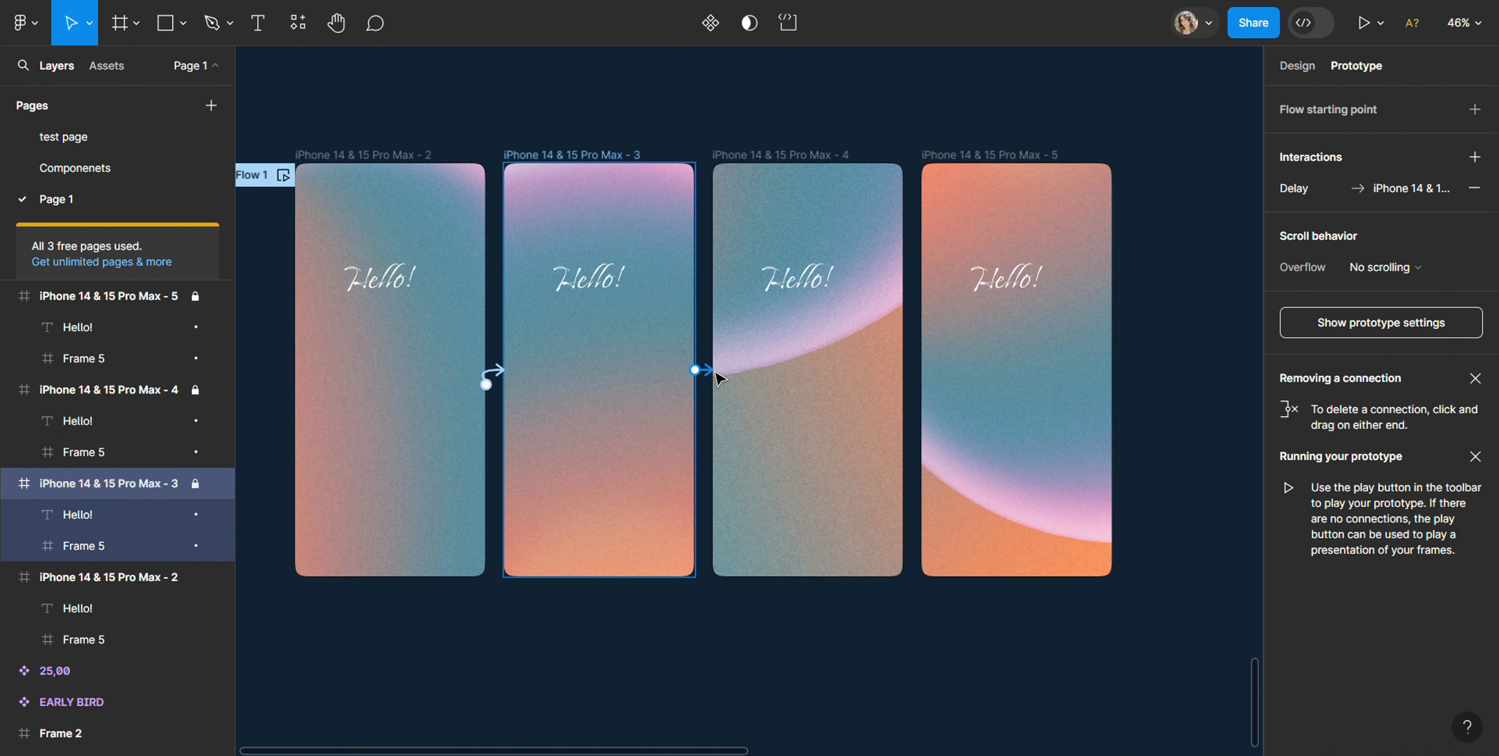
pyautogui.click(711, 371)
pyautogui.click(748, 589)
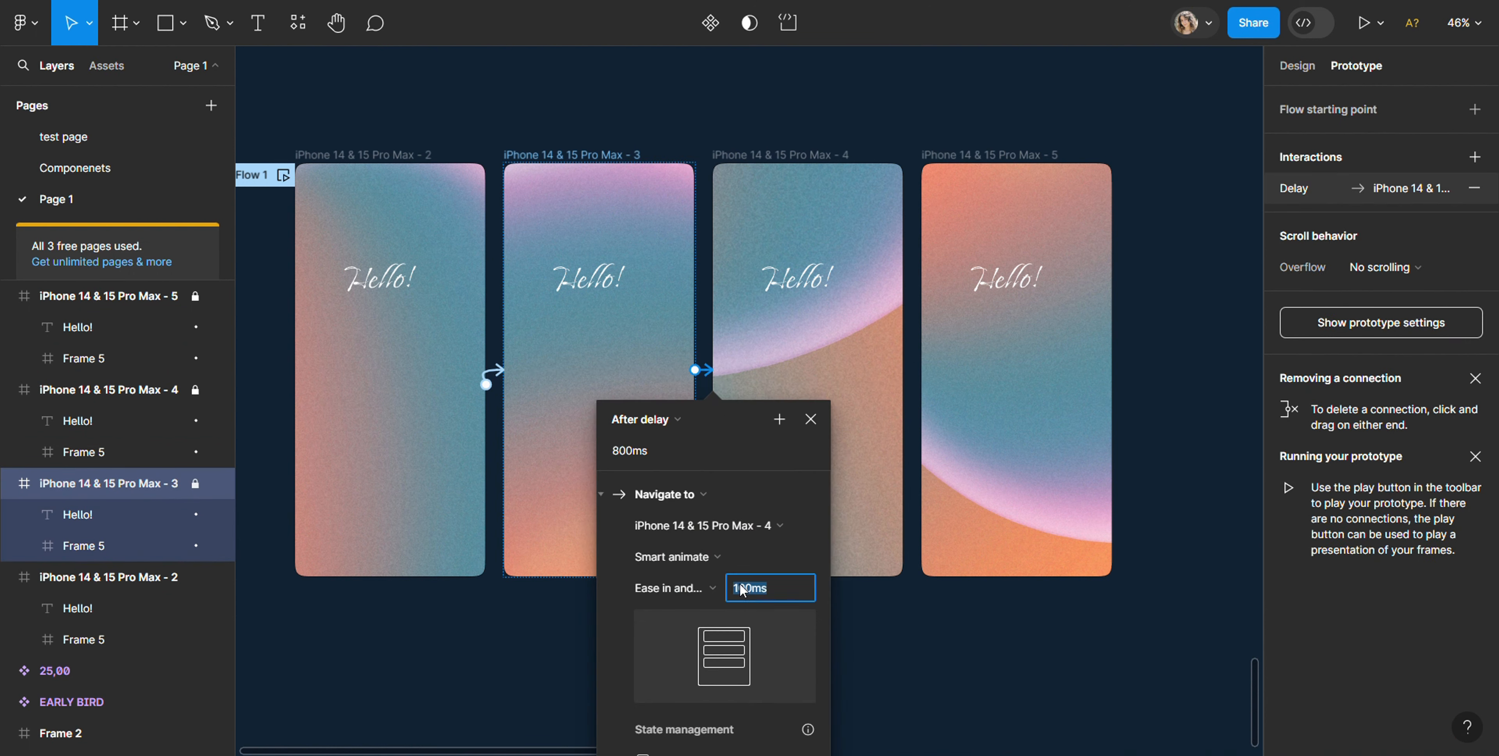
pyautogui.write('10000')
pyautogui.press('Return')
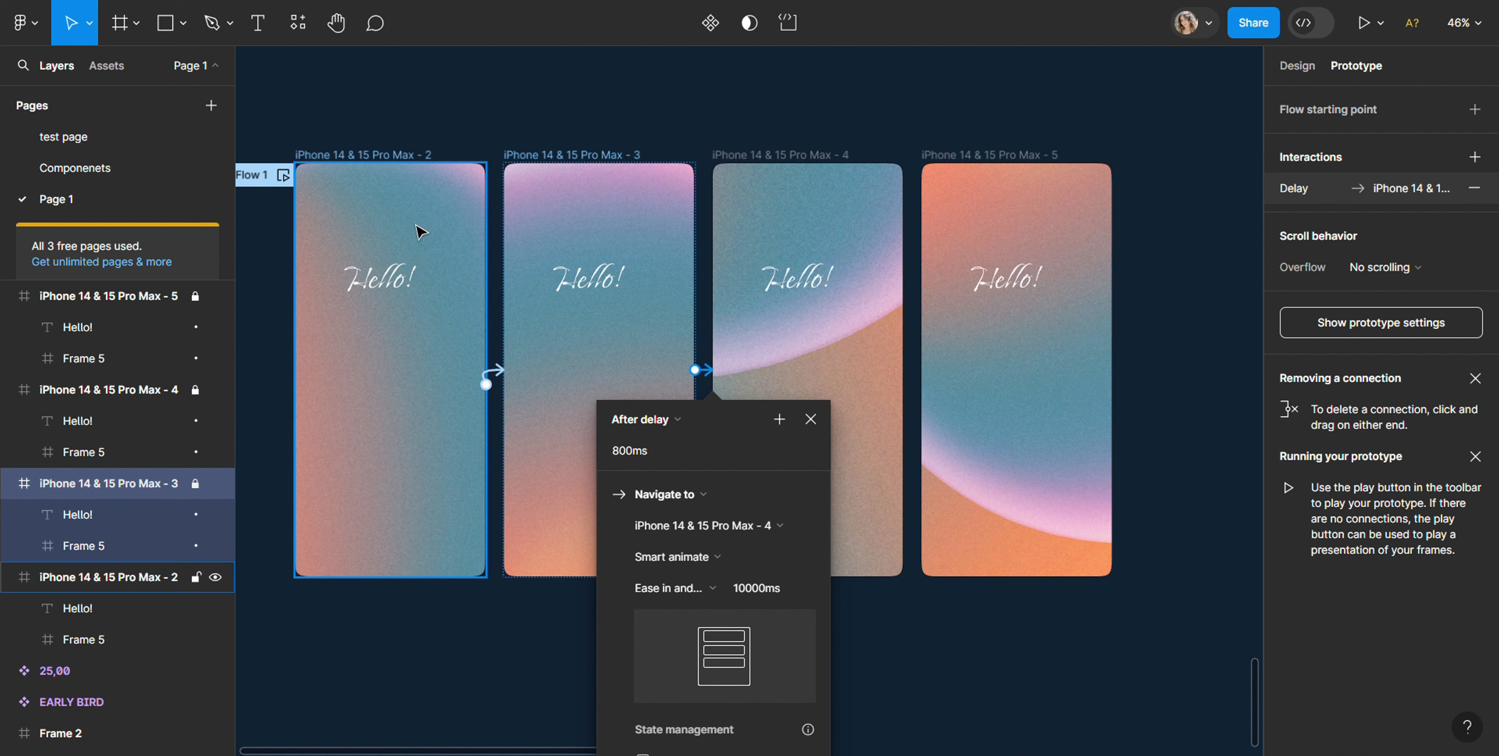
# Step: Play the prototype from the iPhone 14 & 15 Pro Max - 2 frame to review the slowed gradient animation
pyautogui.click(379, 159)
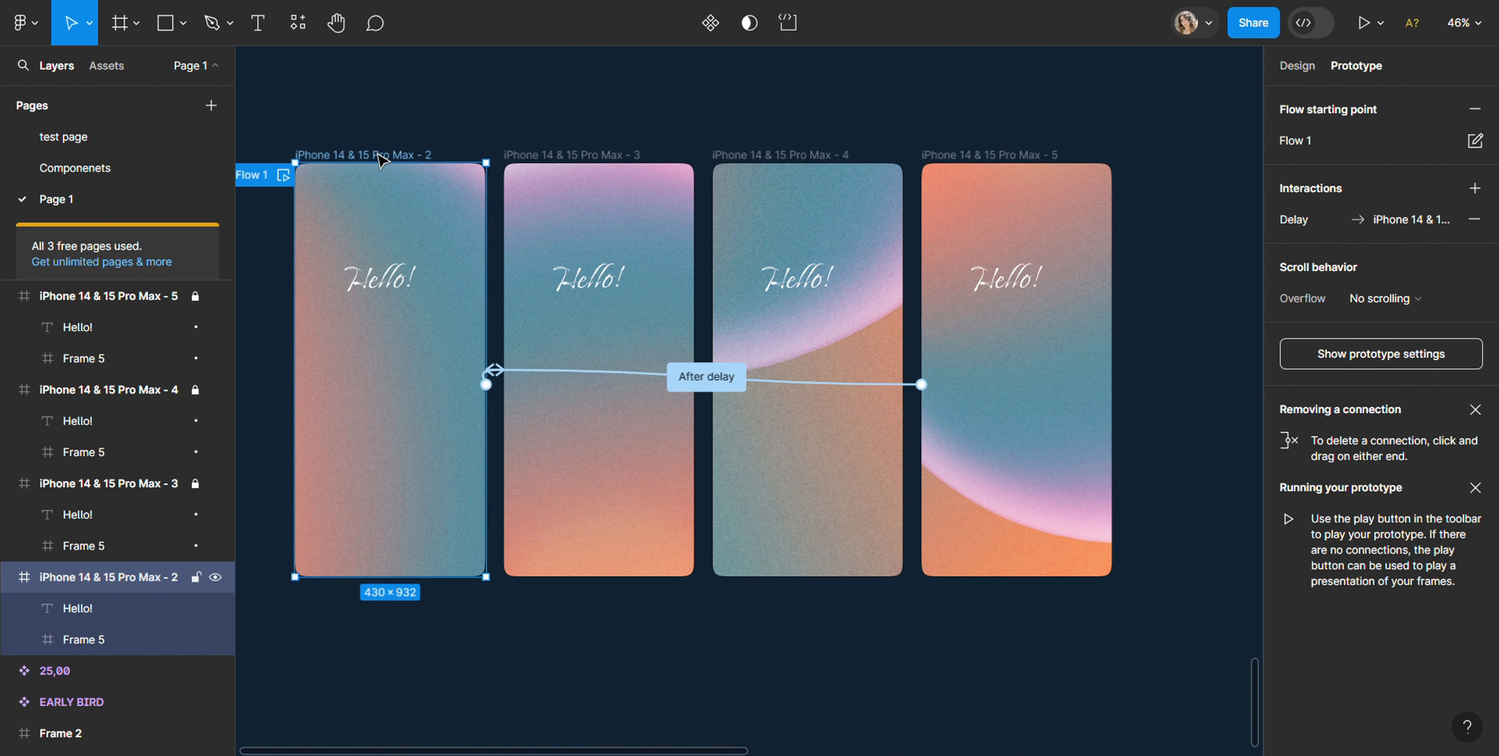
pyautogui.hotkey('ctrl', 'alt', 'Return')
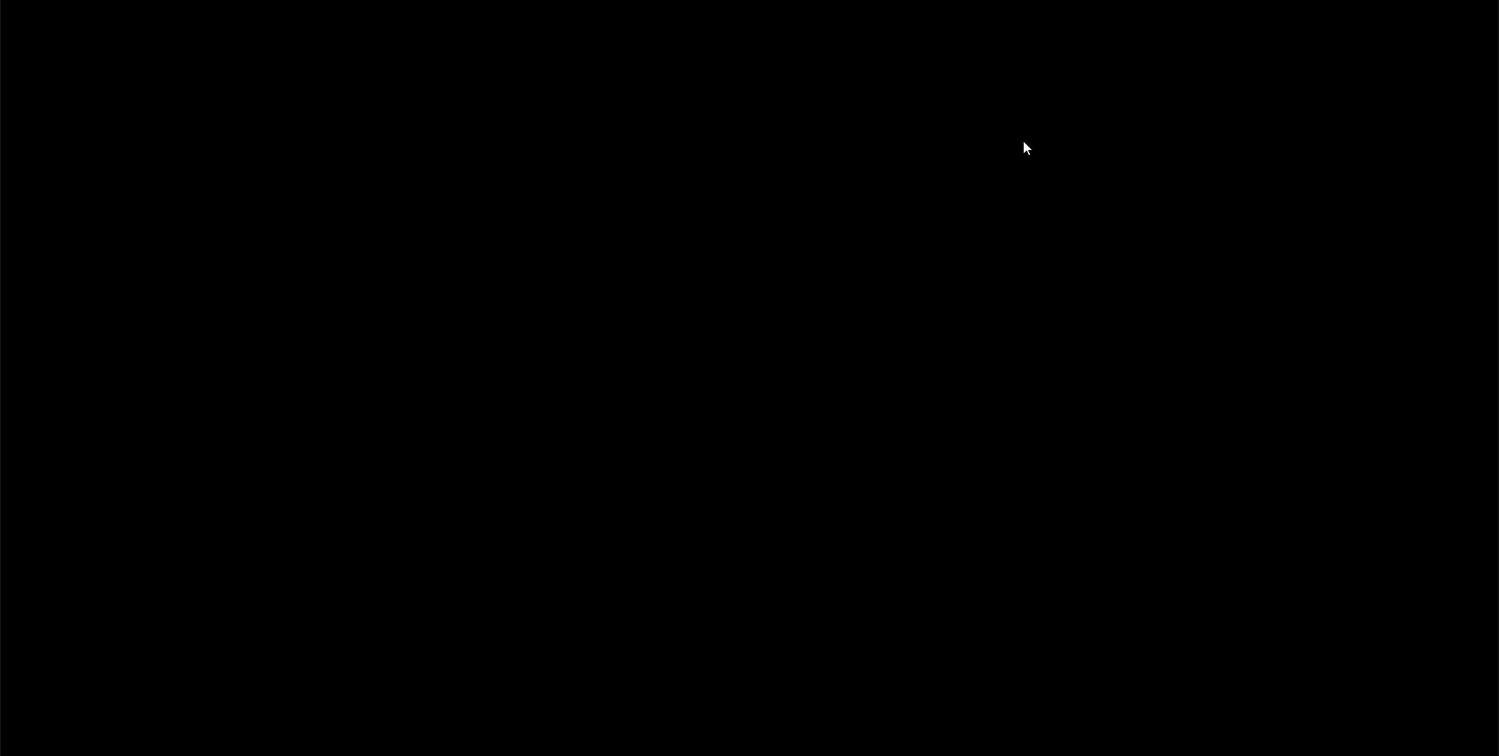